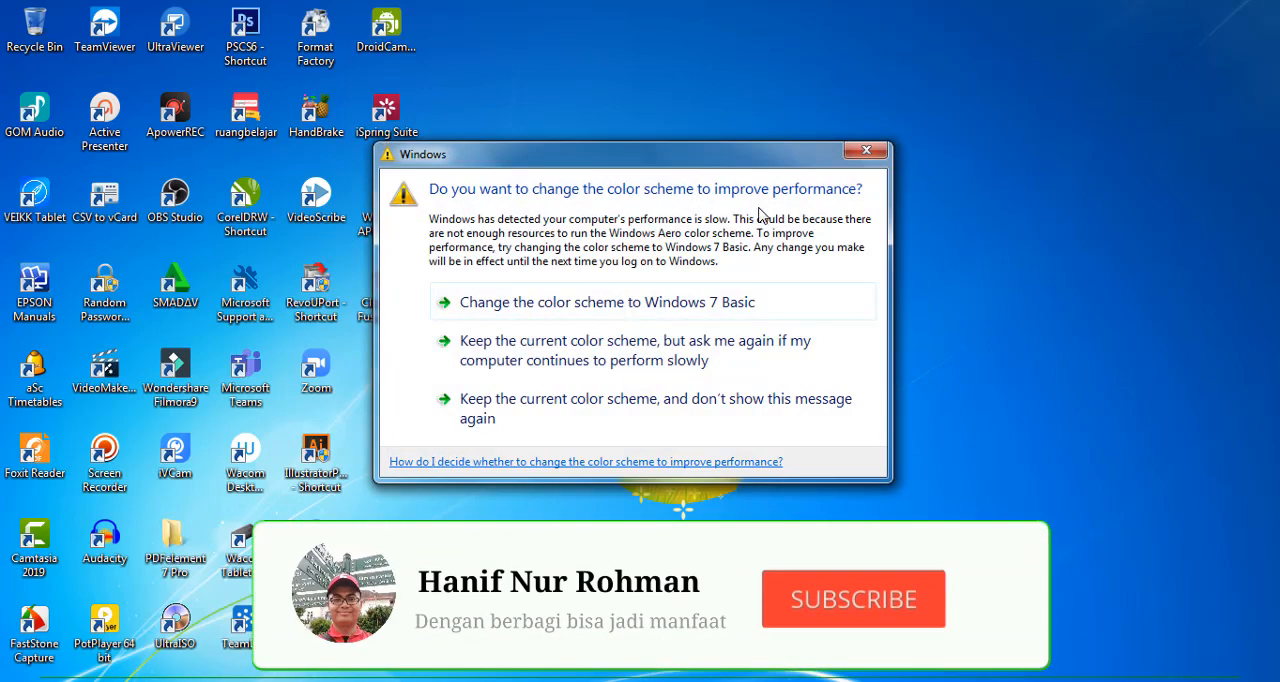
Dismiss the color scheme prompt and open Google Drive in the Chrome browser
click(867, 152)
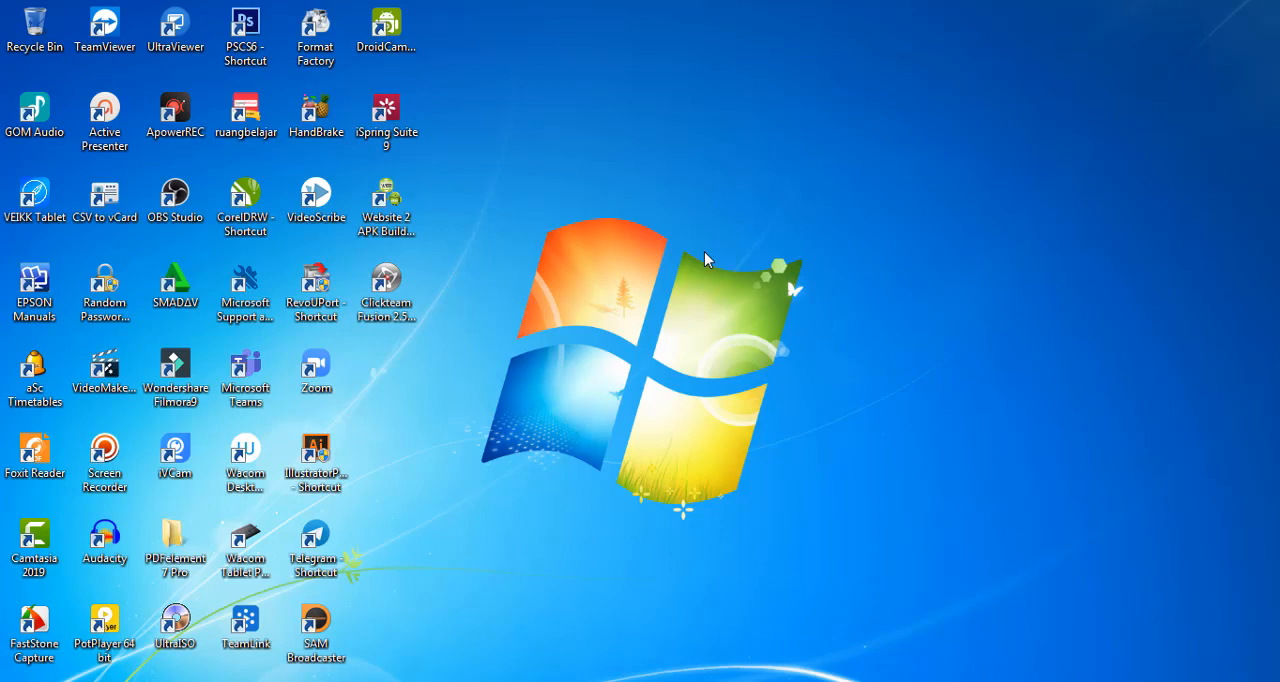
mouse_move(258, 681)
click(258, 681)
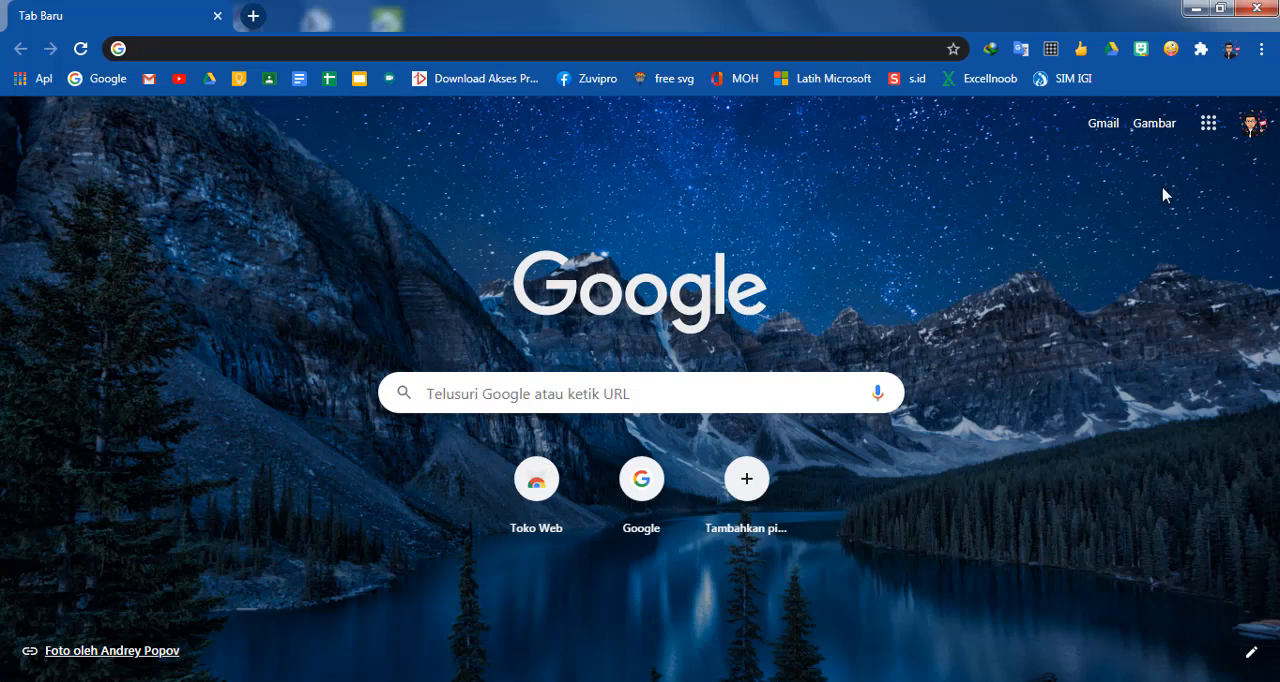
click(1206, 130)
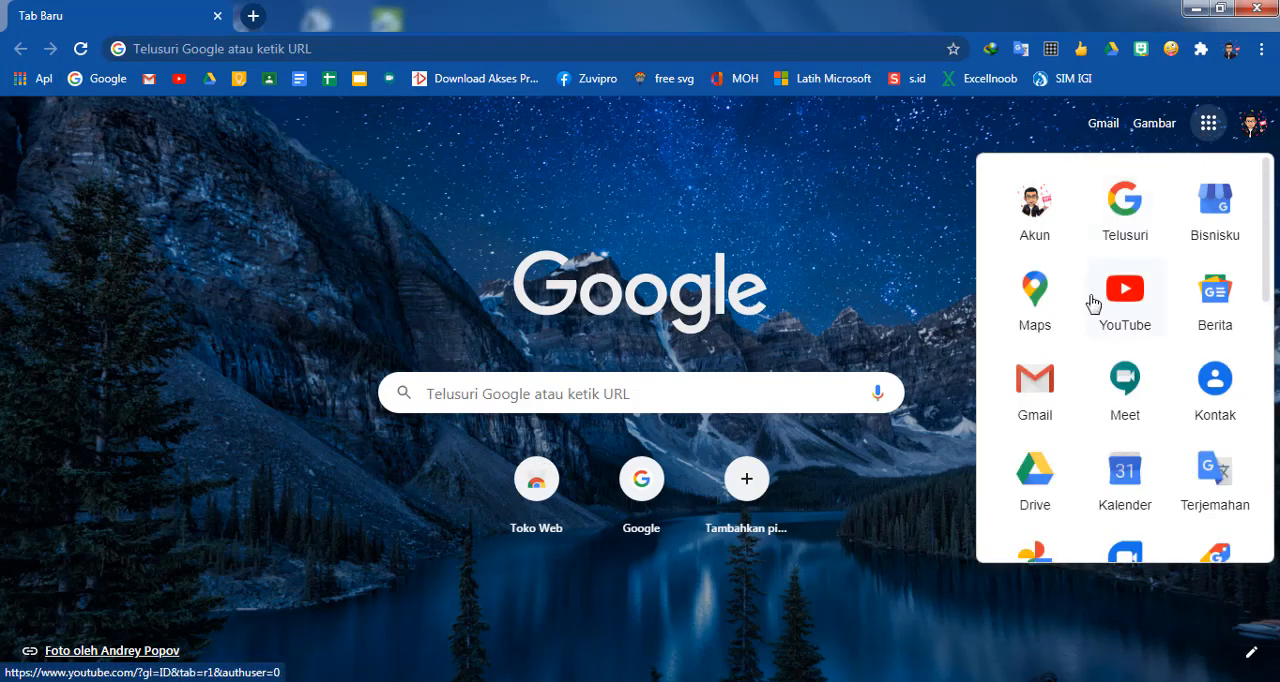
click(1034, 460)
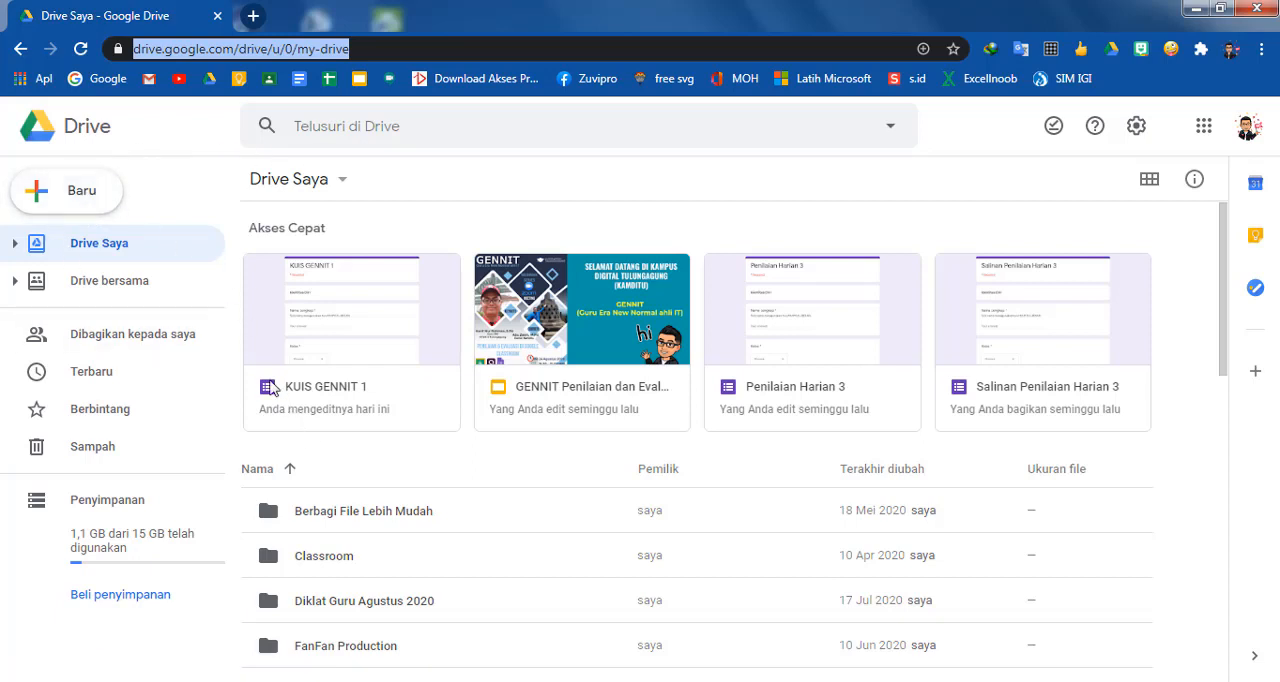
Open the Penilaian Harian 3 form from the Diklat Guru Agustus 2020 folder
scroll(300, 415, down, 2)
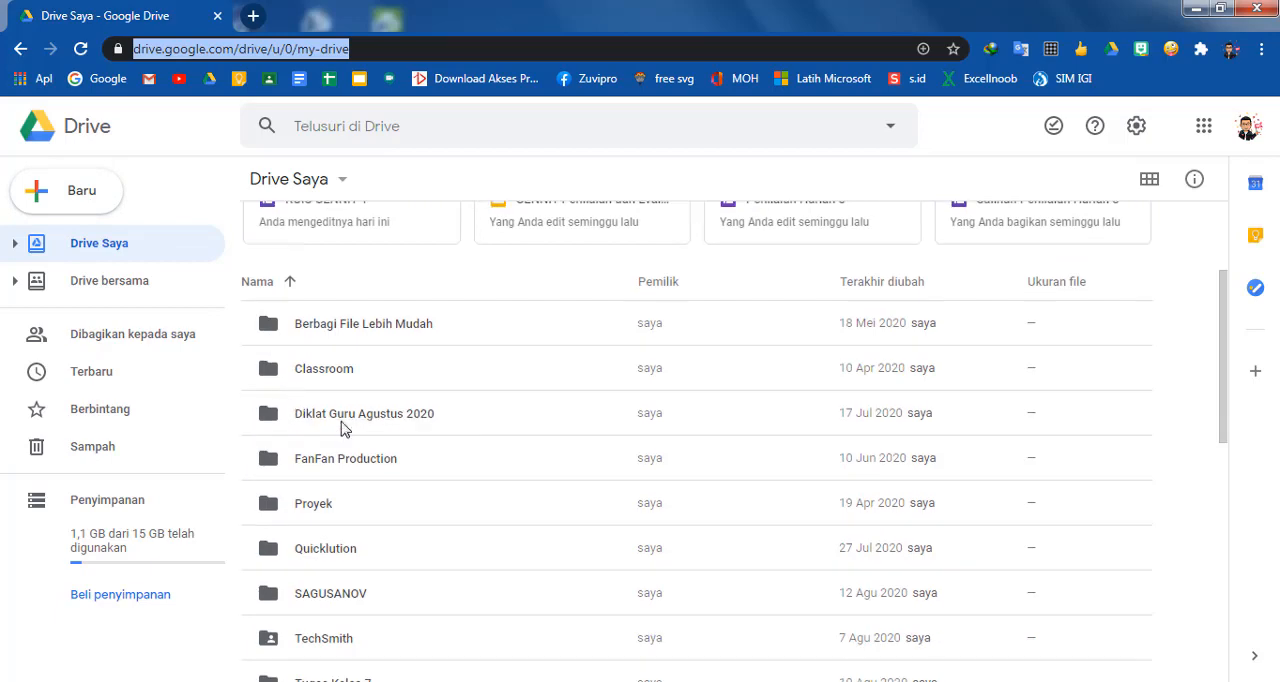
double_click(355, 427)
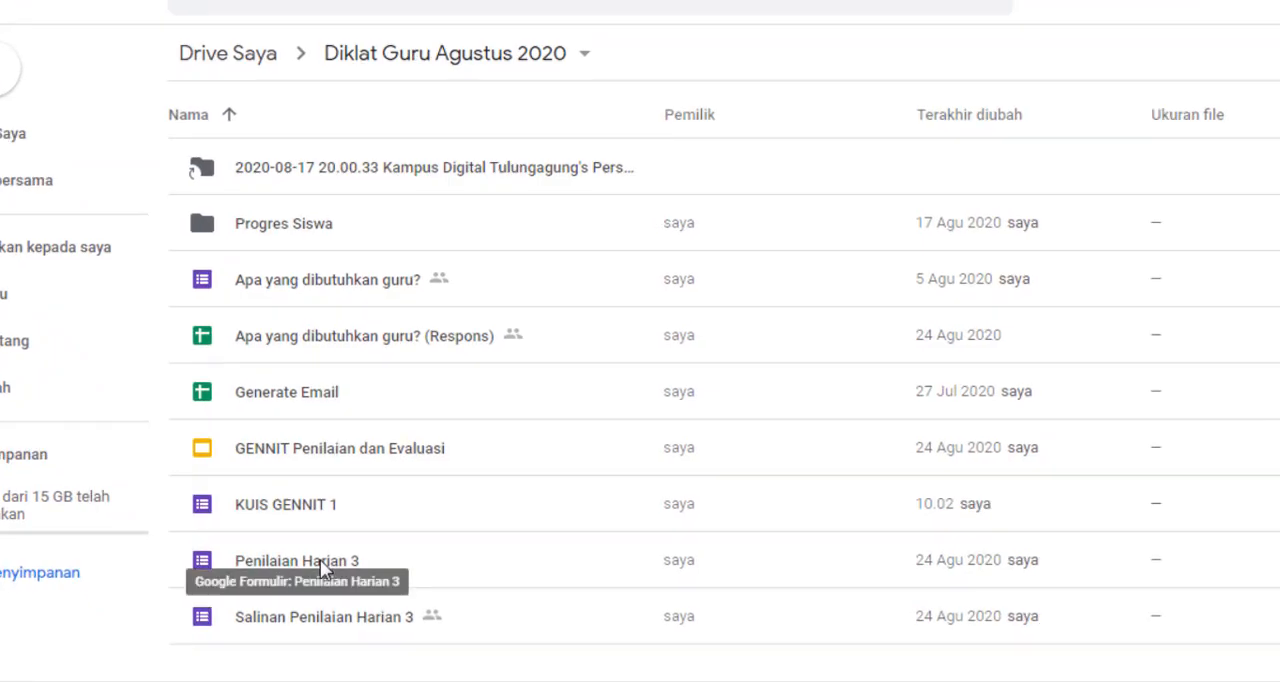
double_click(320, 559)
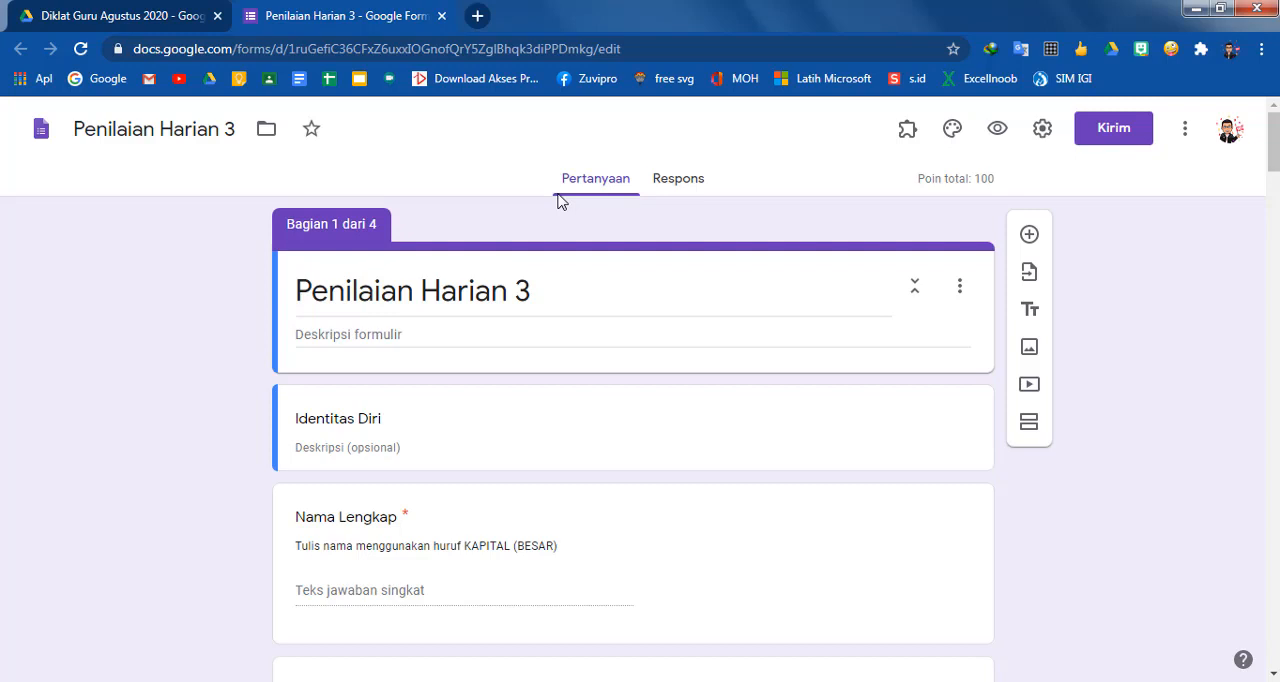
click(904, 140)
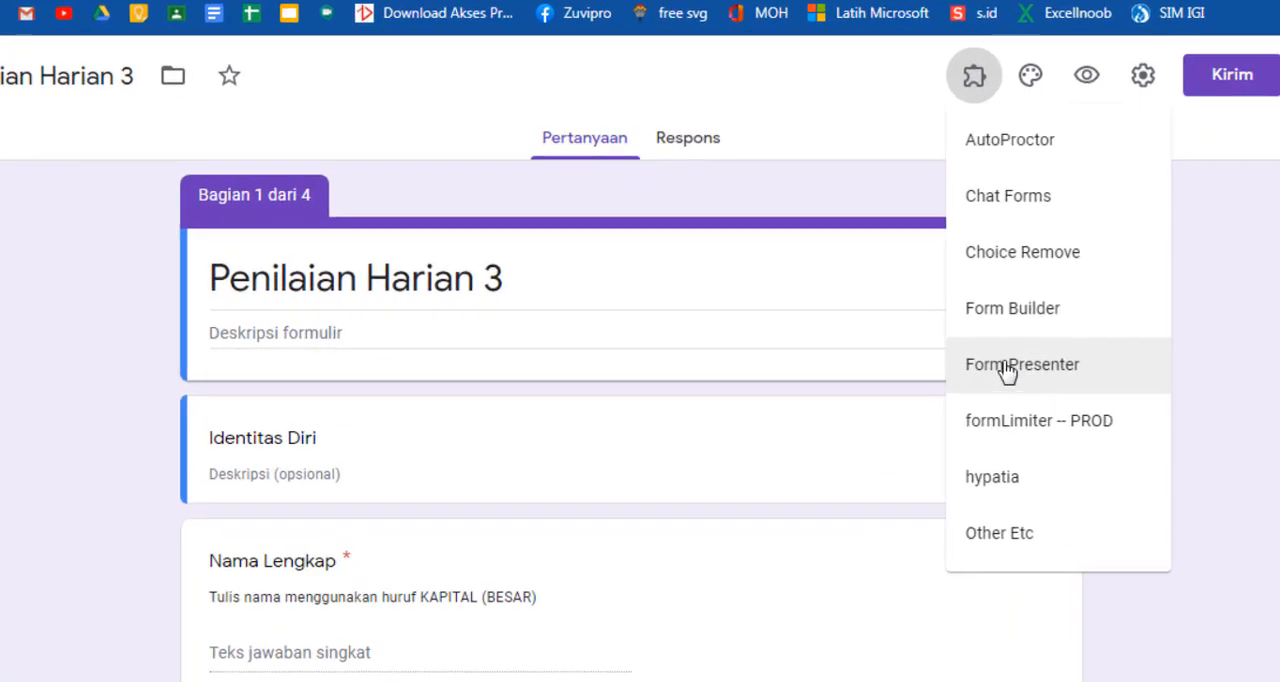
click(1005, 368)
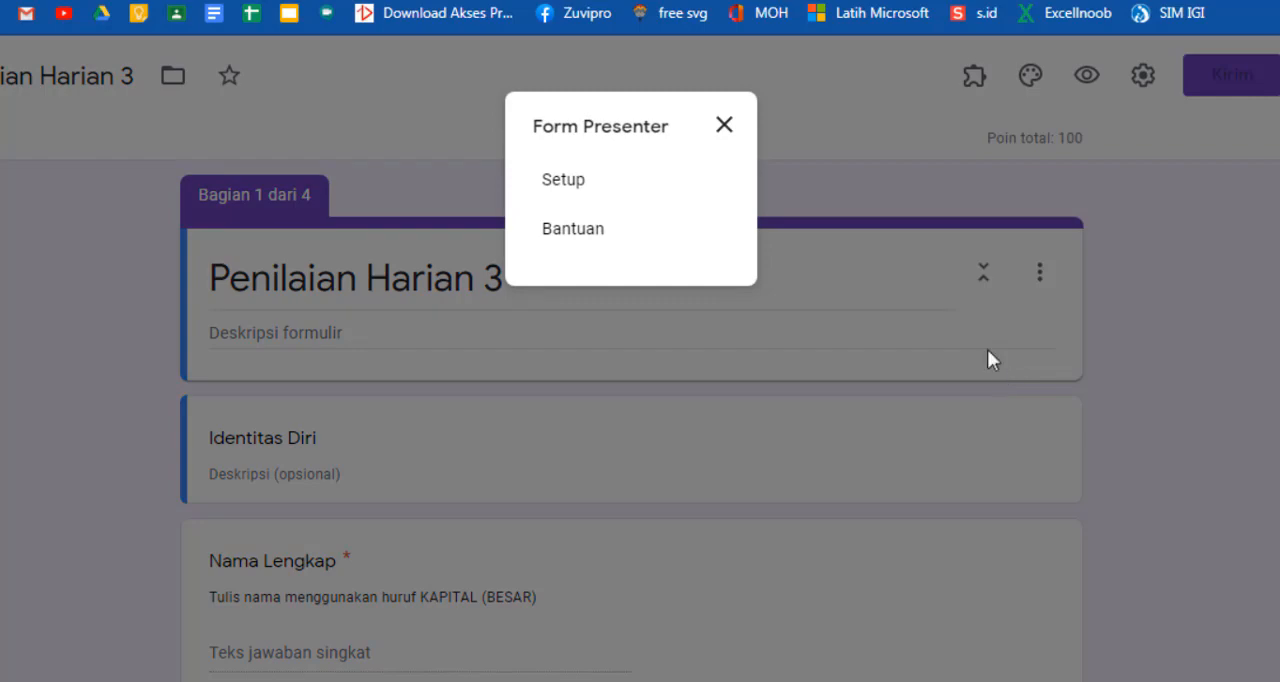
click(568, 184)
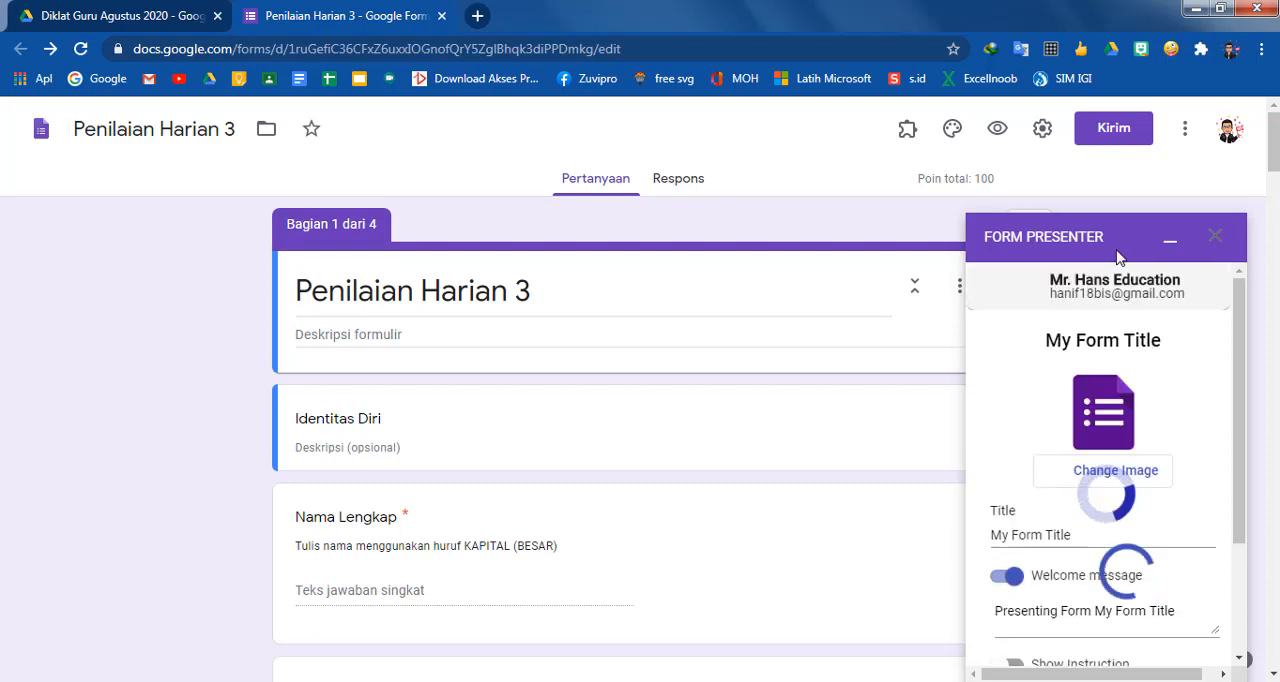
click(1214, 238)
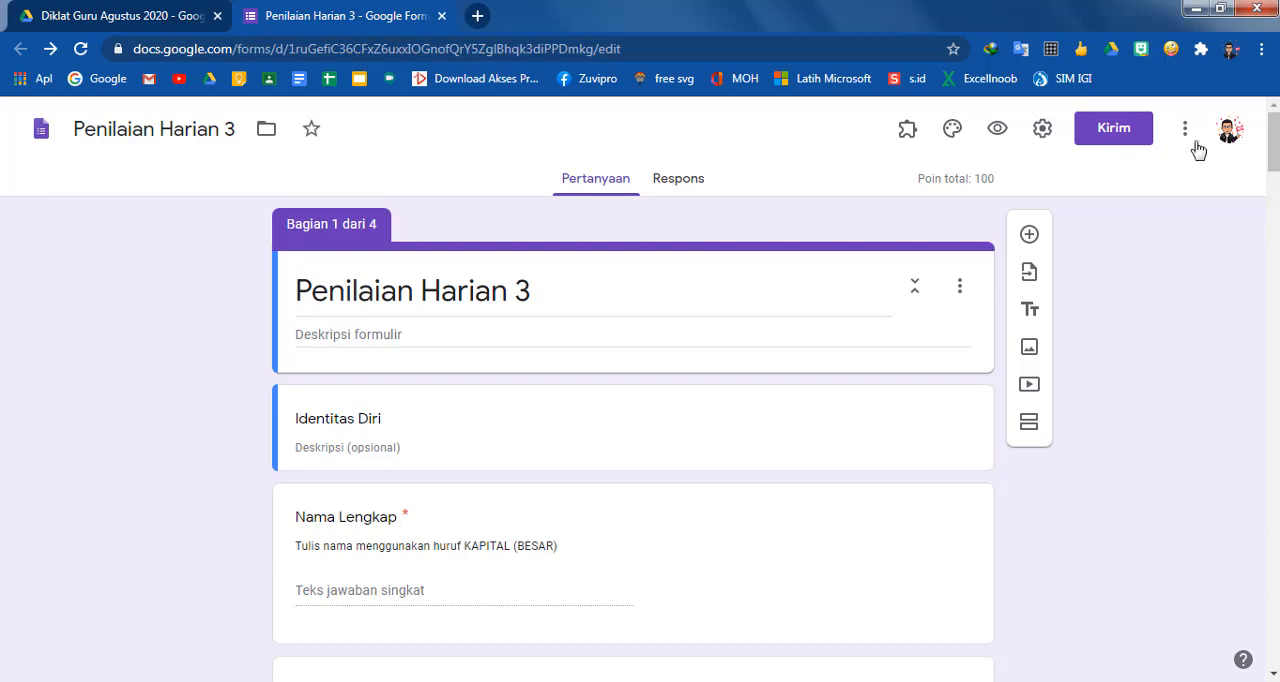
Find the Form Presenter+Timer add-on in the G Suite Marketplace and view its details page
click(1185, 128)
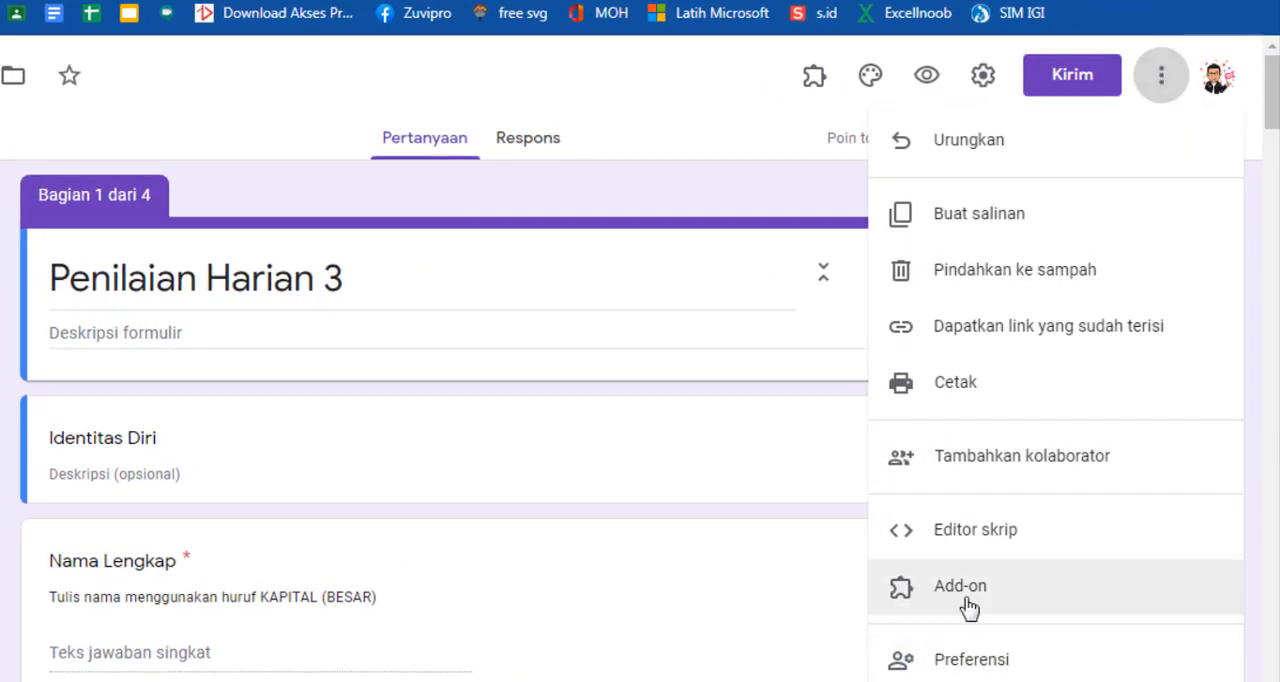
click(960, 587)
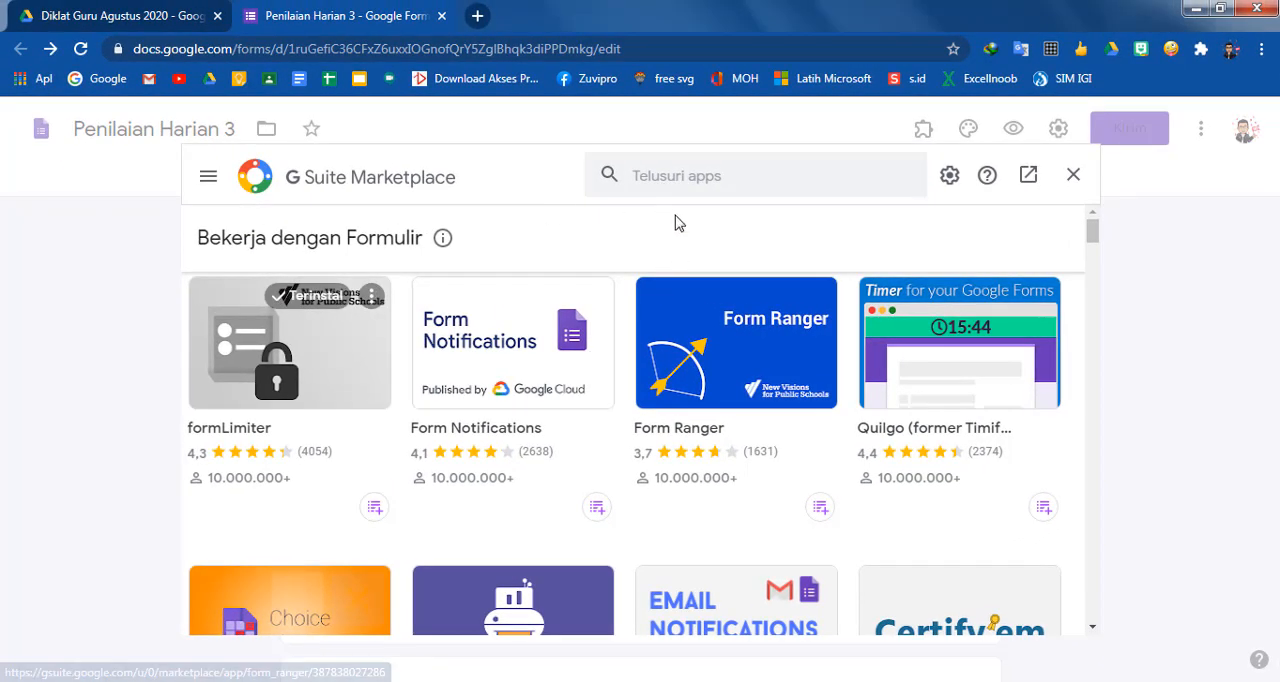
scroll(710, 316, down, 2)
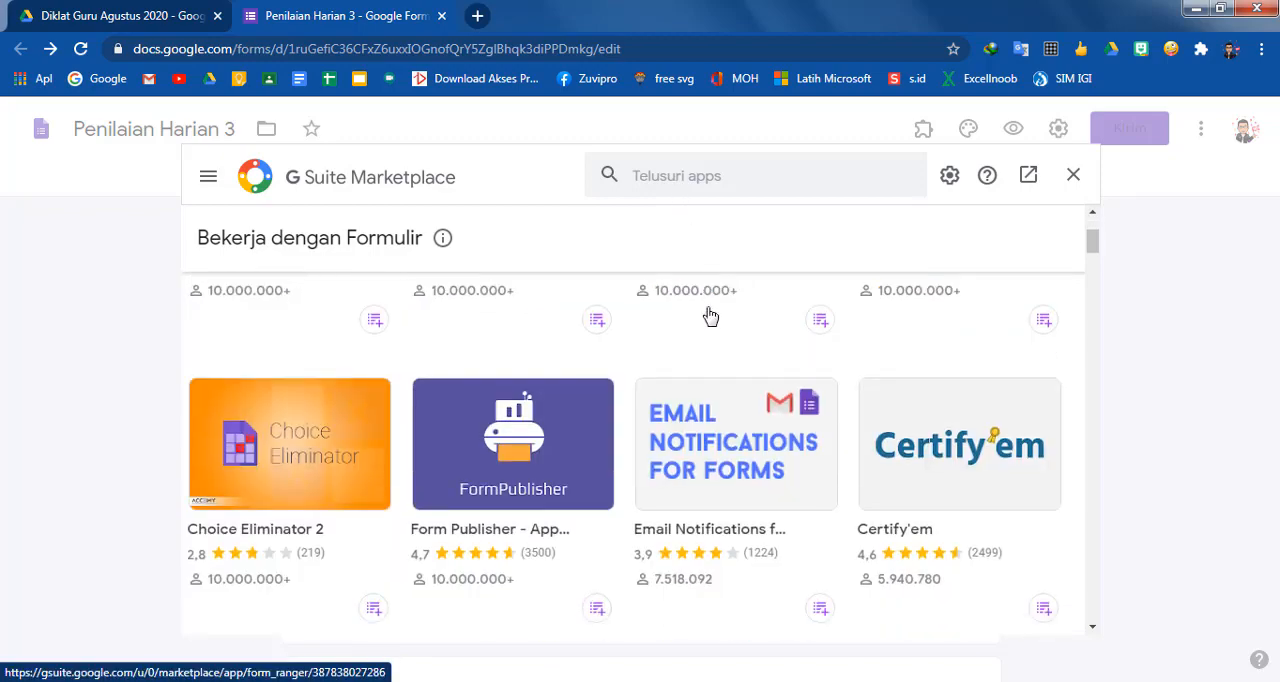
scroll(710, 316, down, 5)
scroll(649, 234, up, 5)
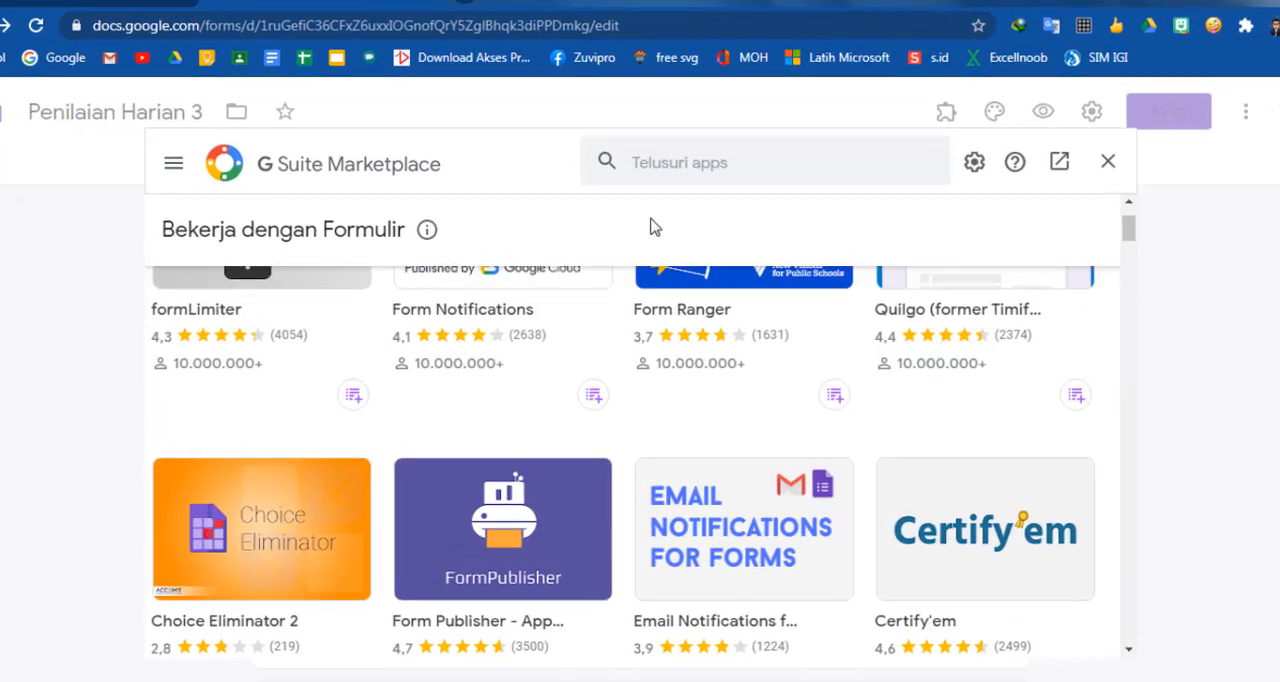
scroll(654, 228, up, 2)
click(682, 166)
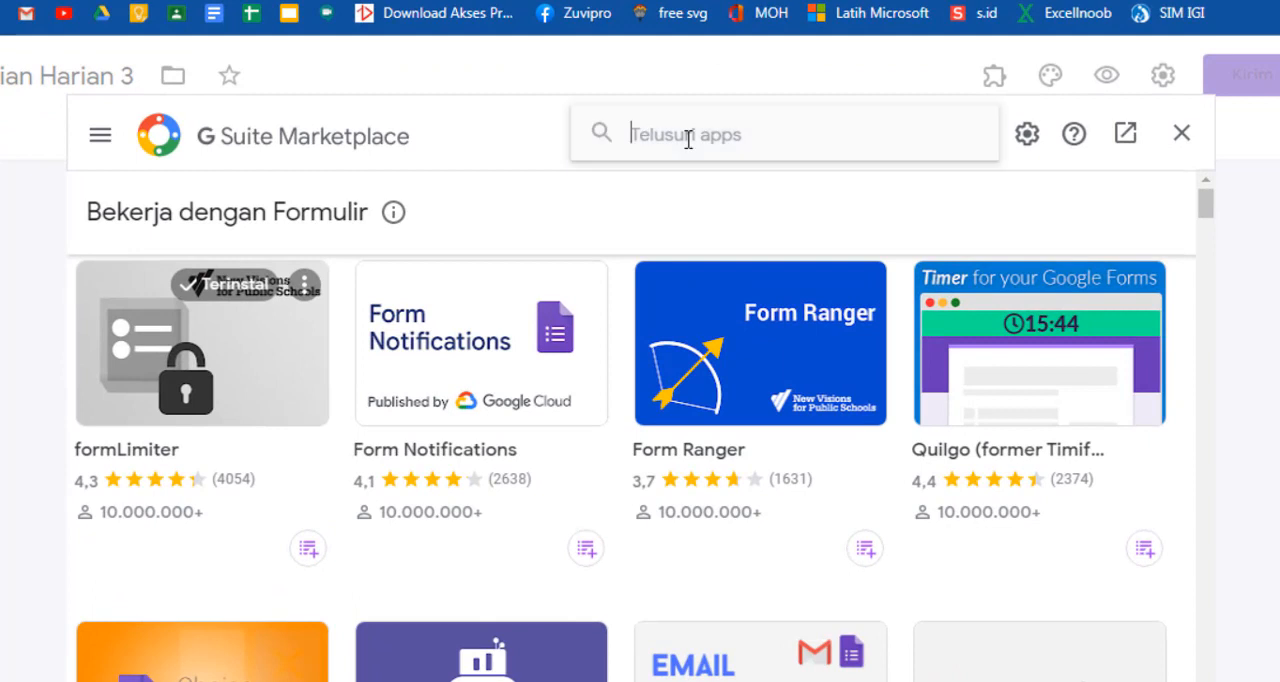
text(pre)
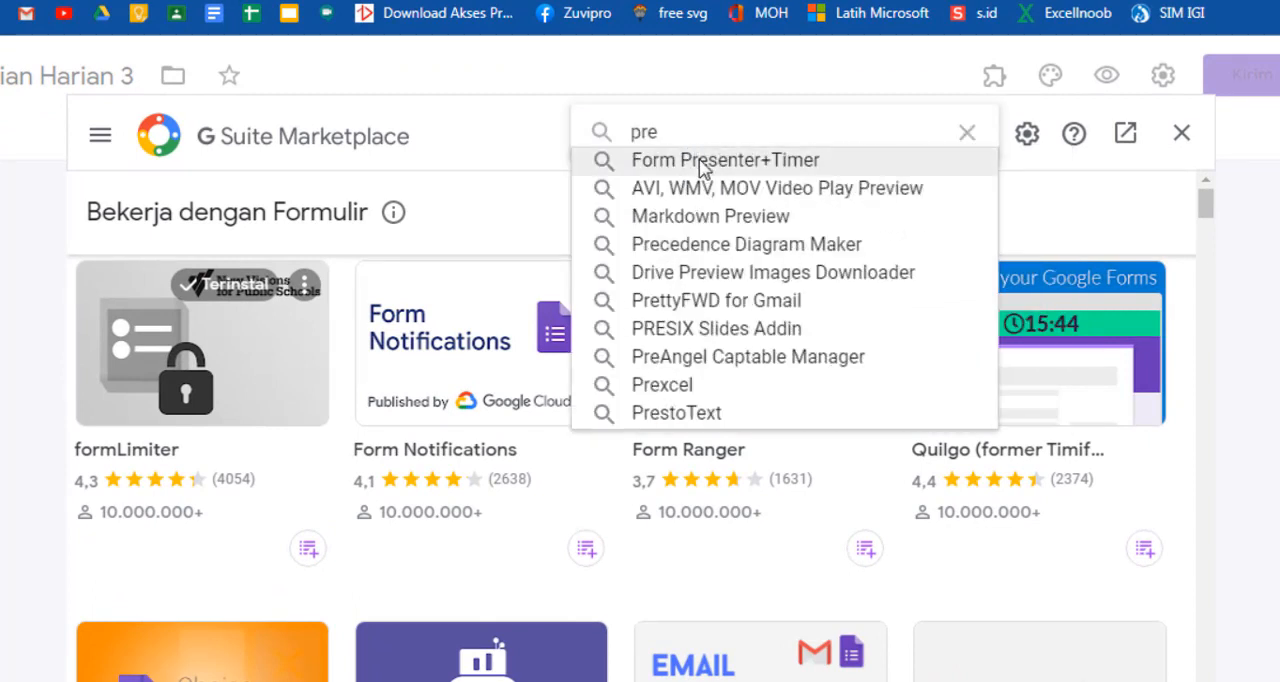
click(705, 165)
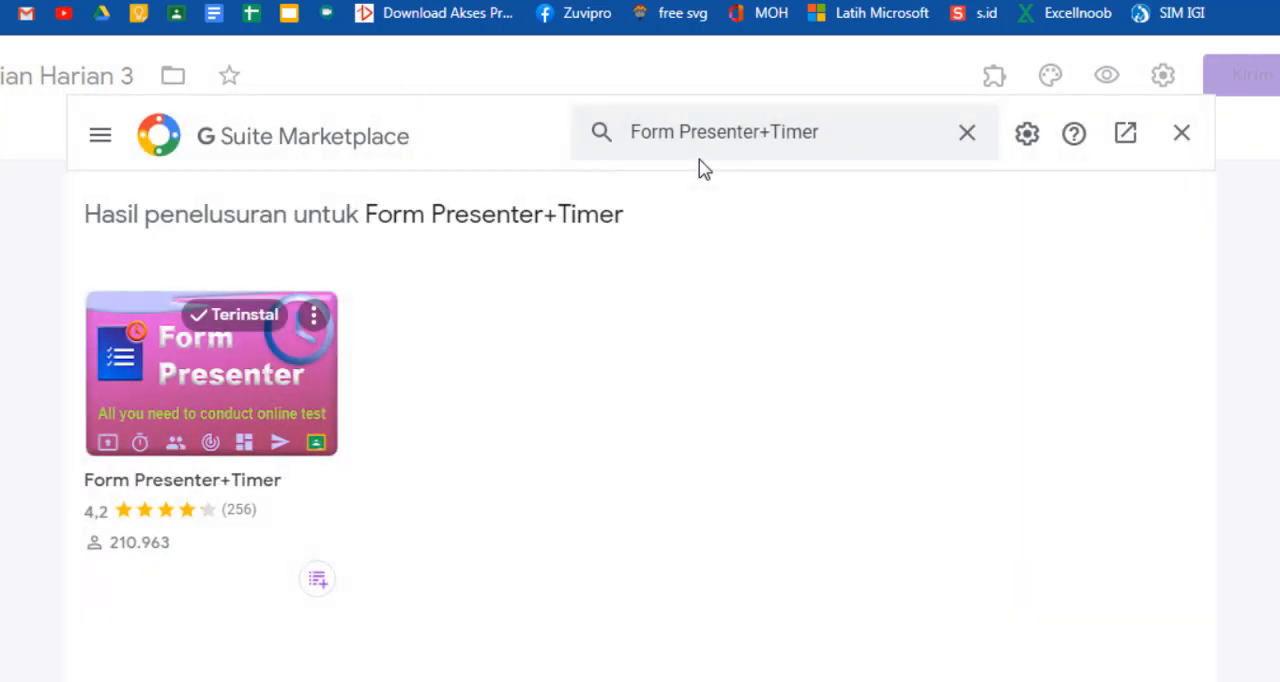
click(228, 374)
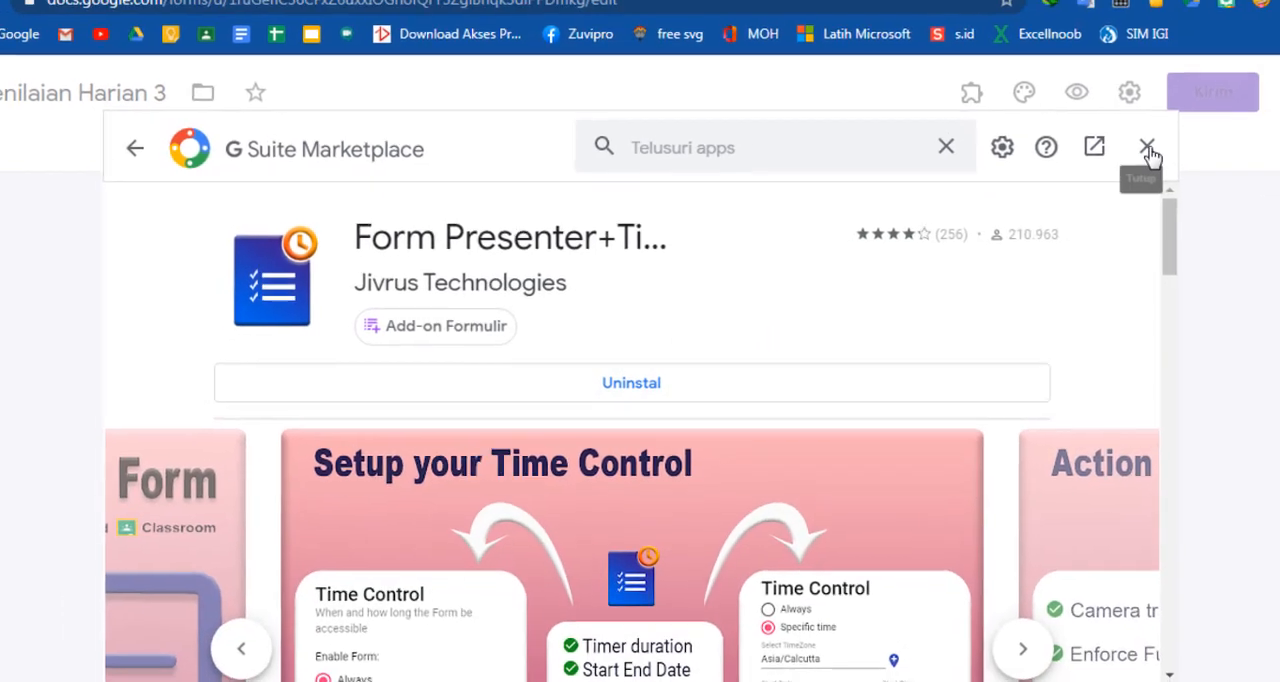
click(1182, 134)
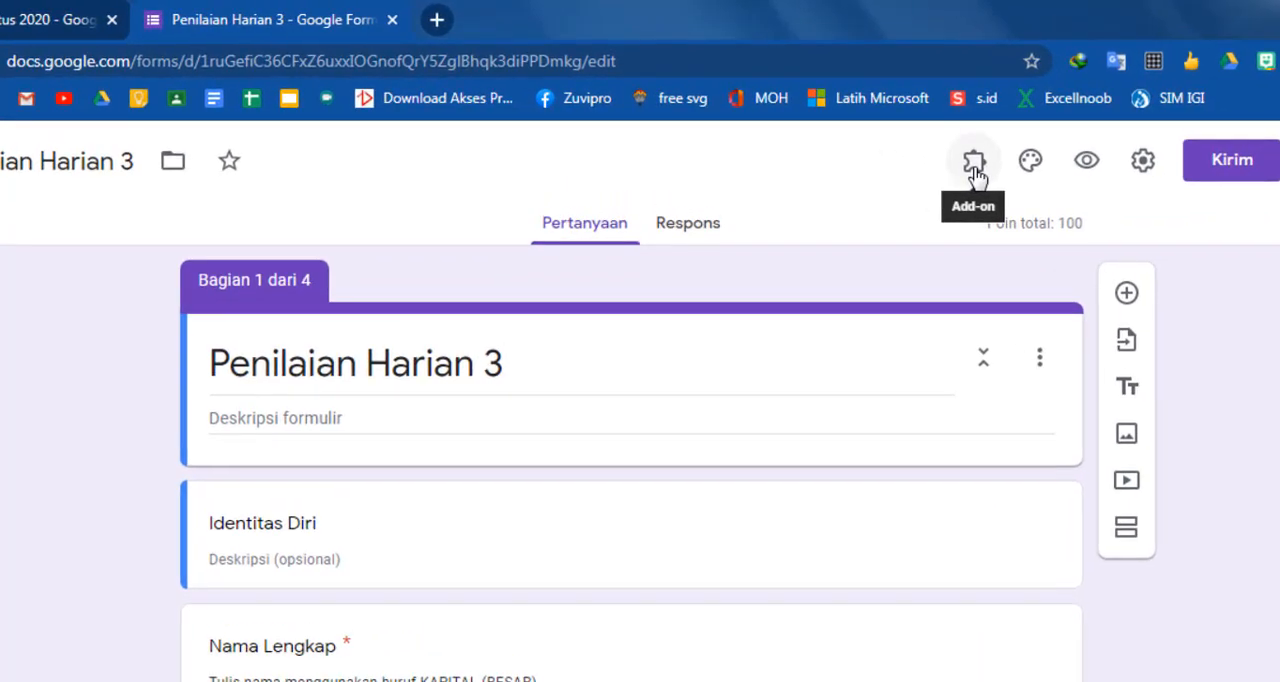
click(975, 165)
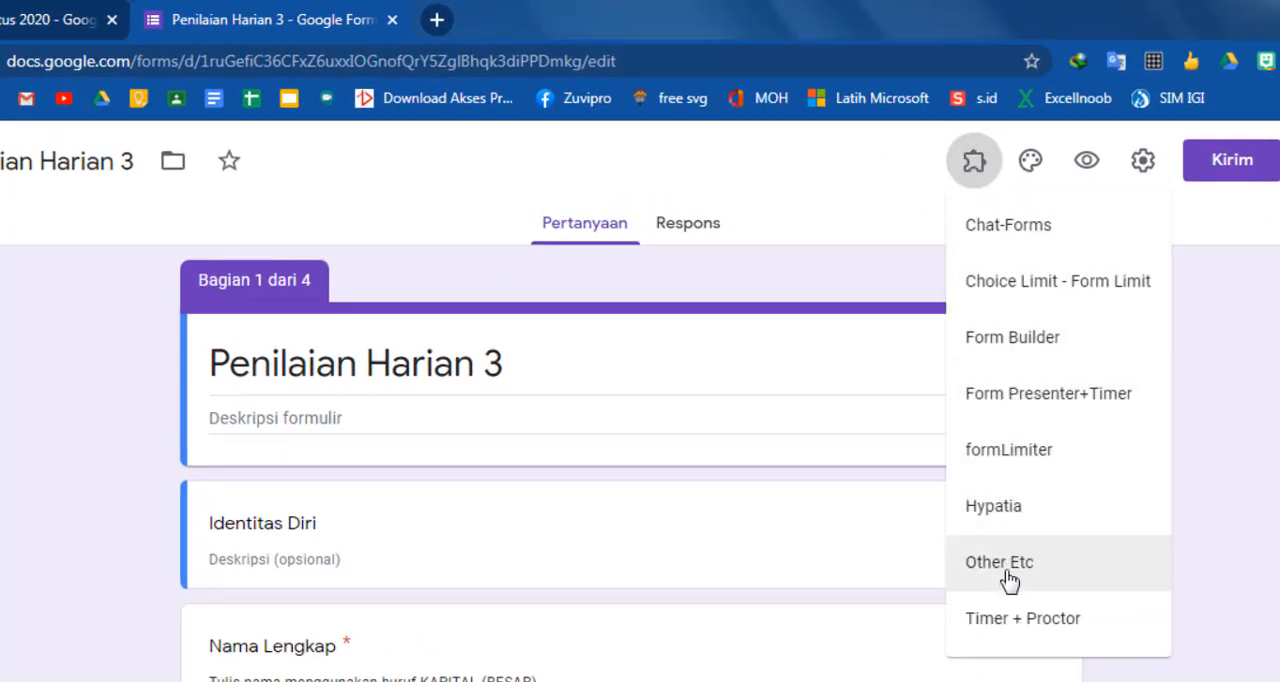
click(1031, 394)
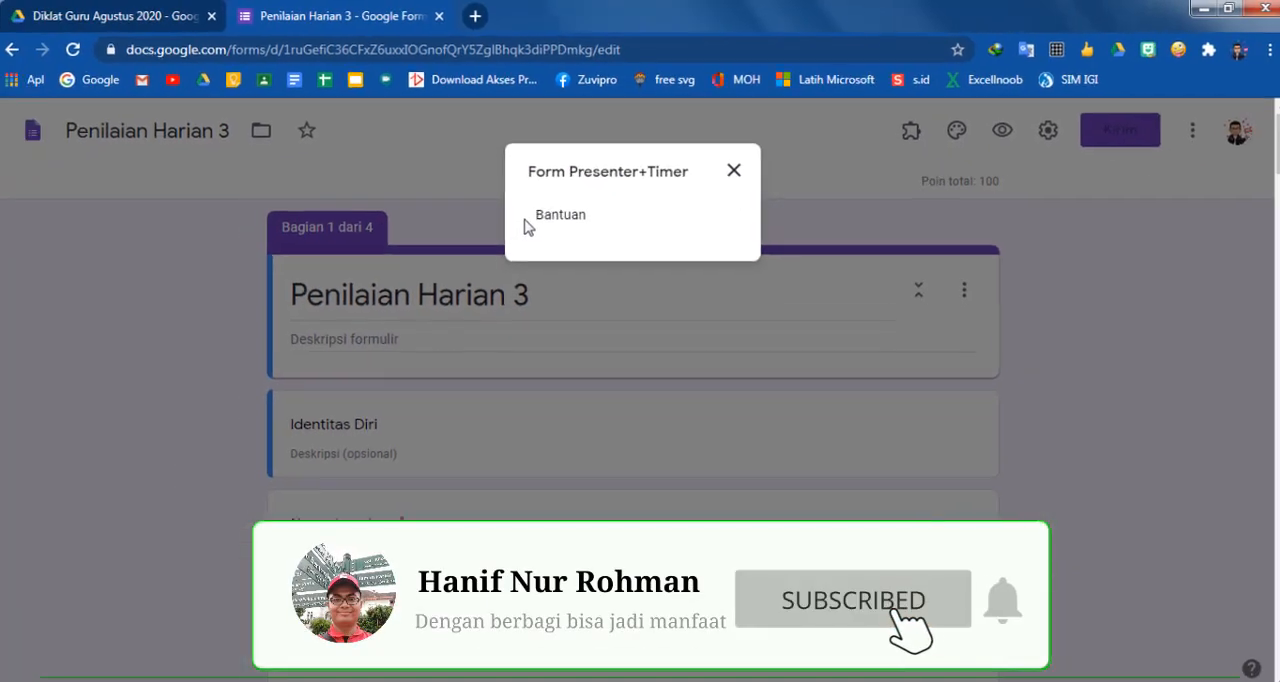
click(734, 171)
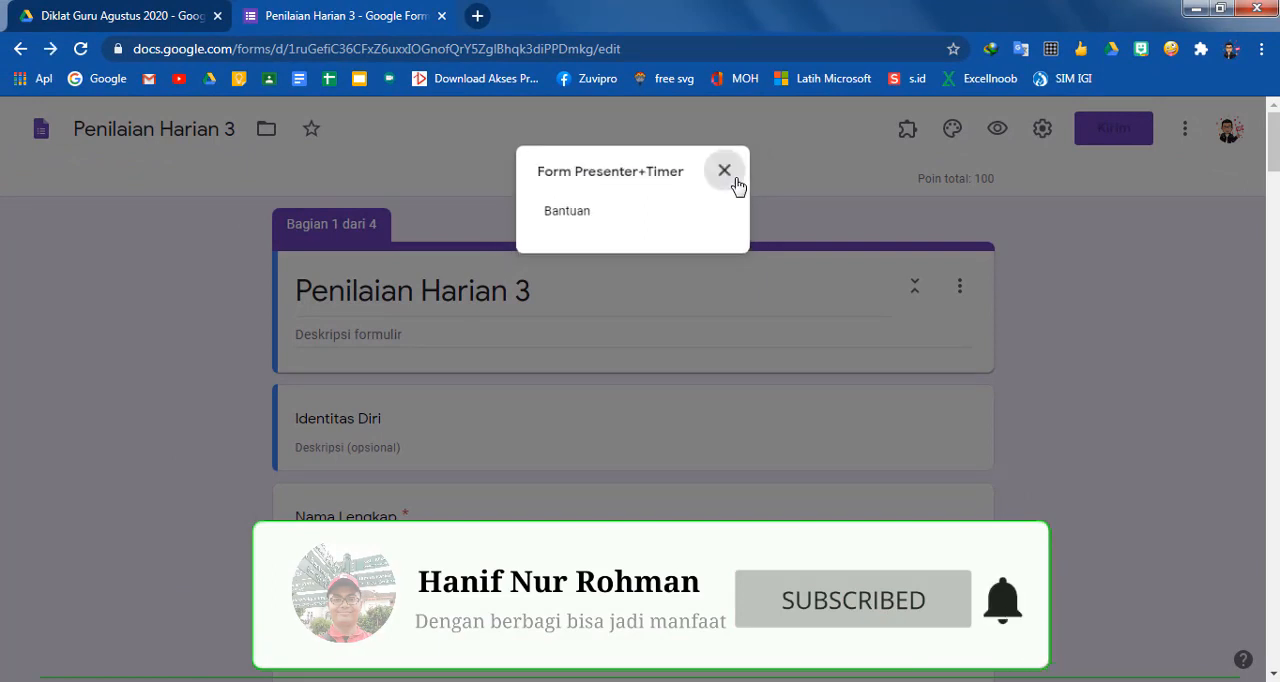
Reload the form editor and open the setup of the Form Presenter add-on
click(80, 48)
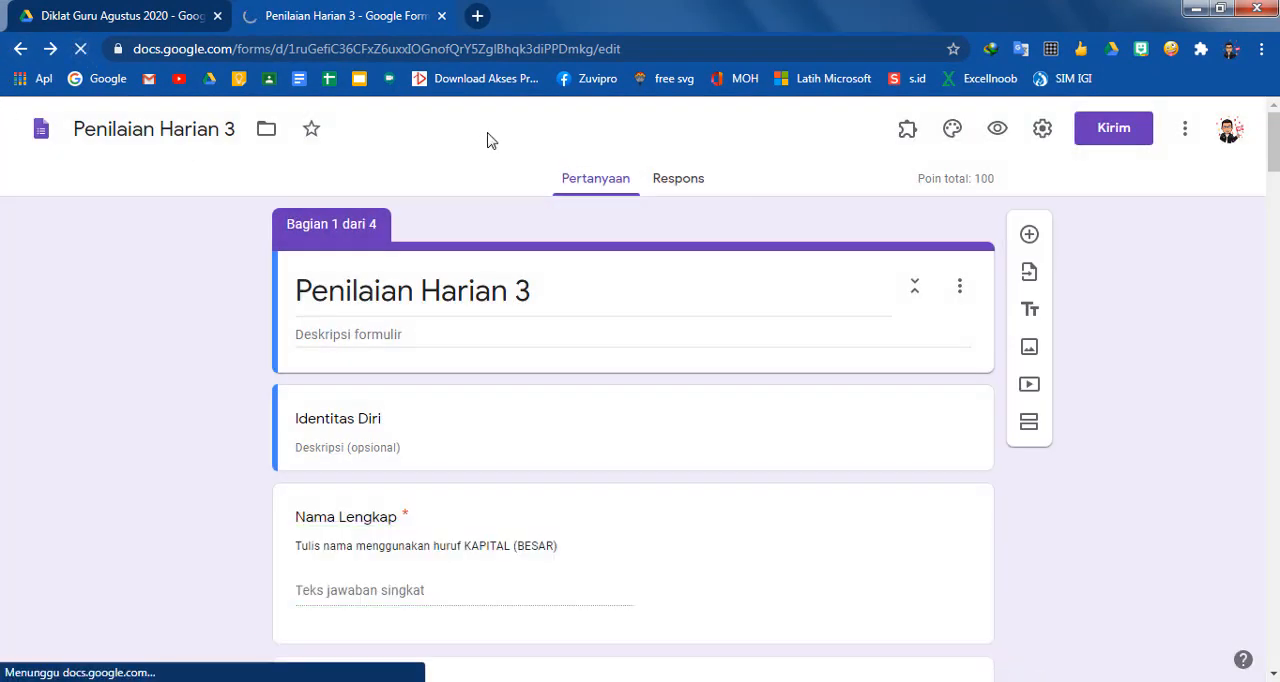
click(908, 133)
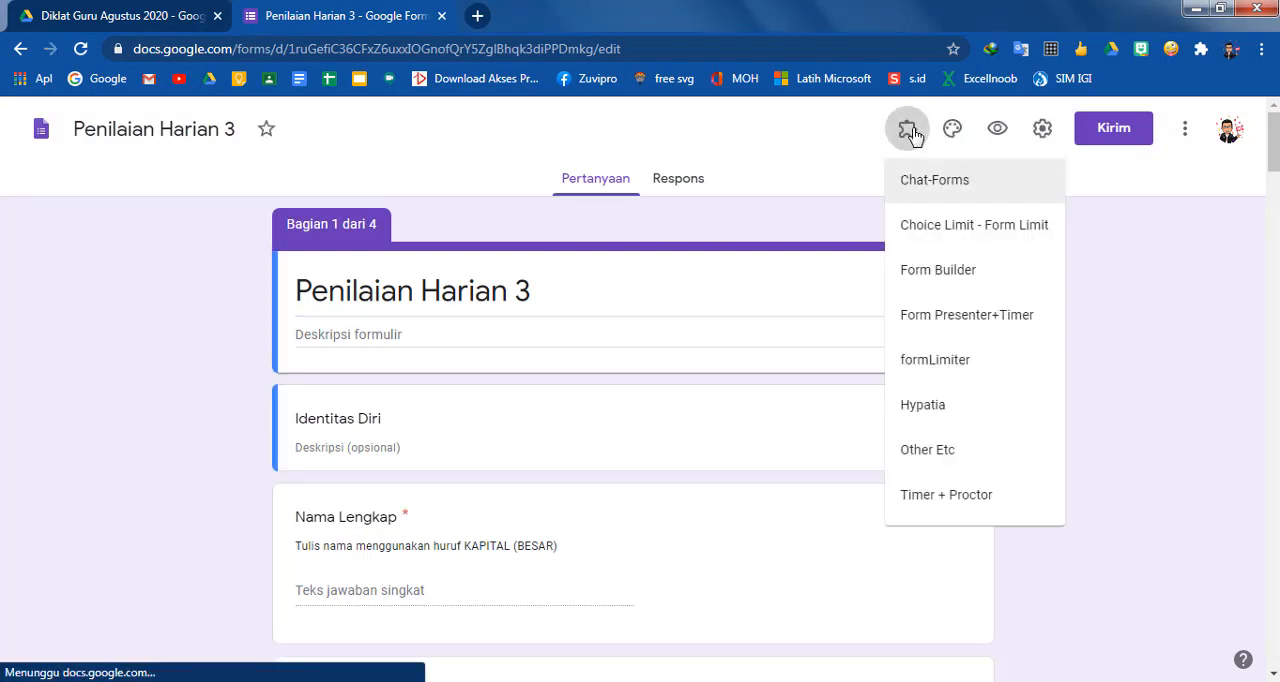
click(935, 314)
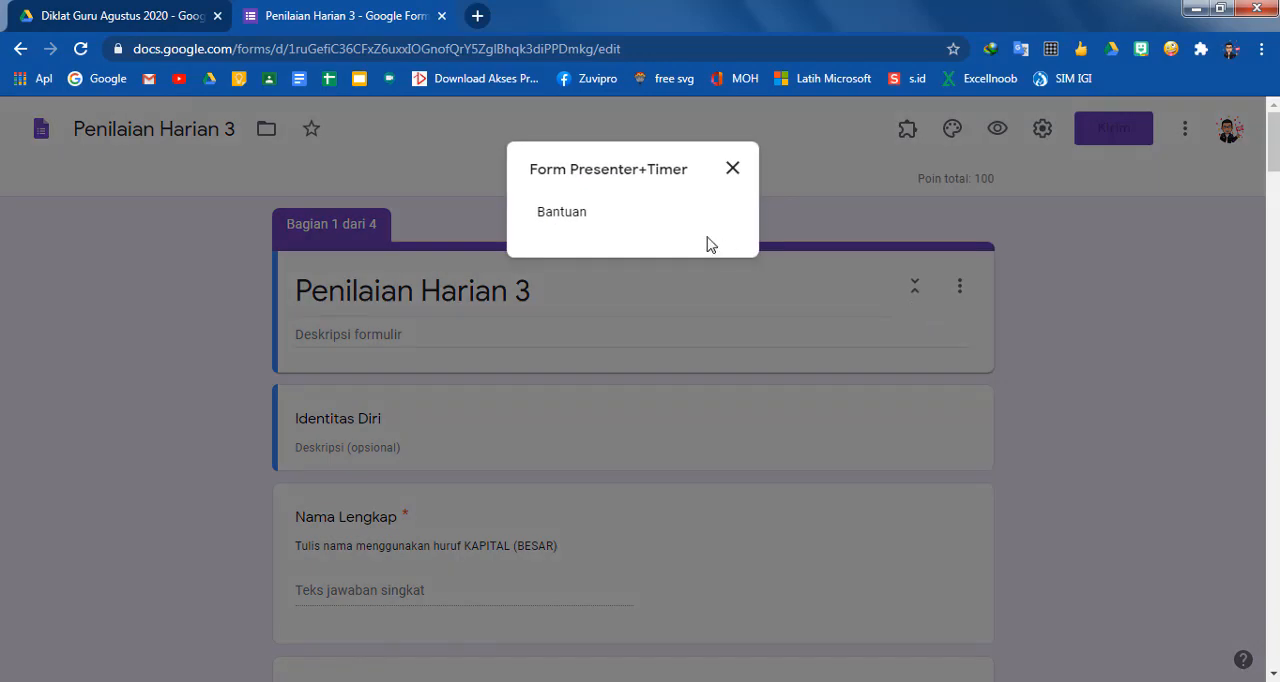
click(735, 170)
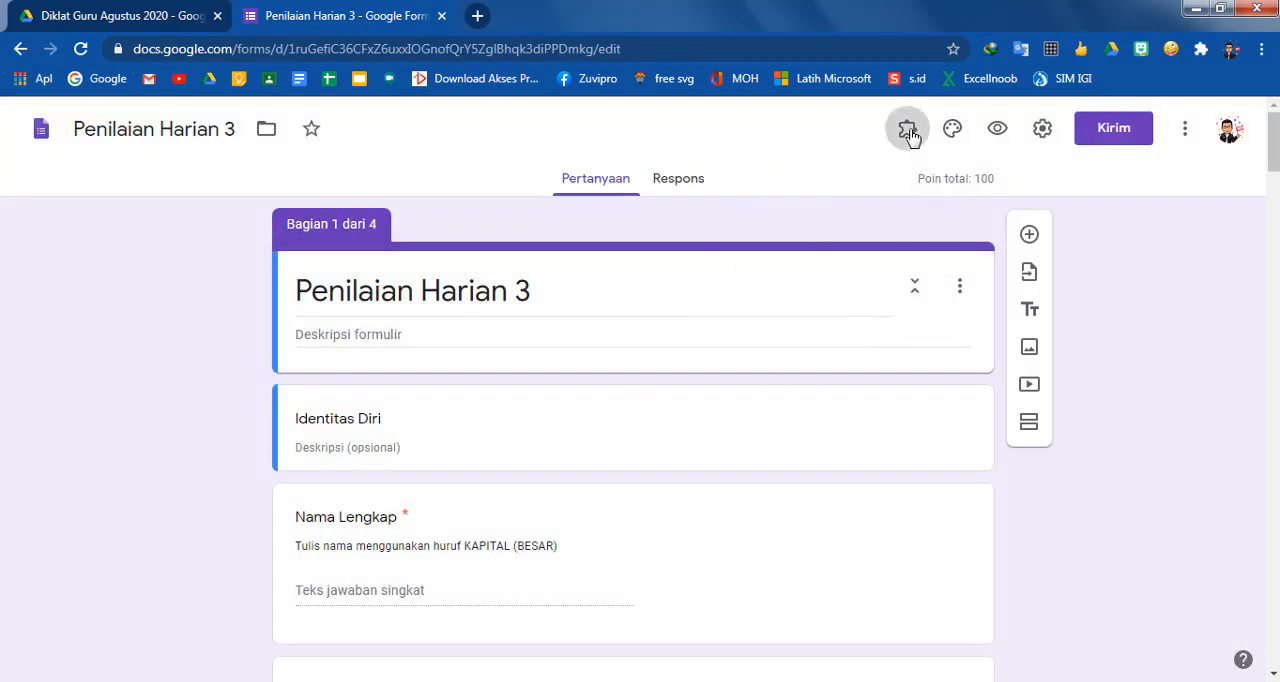
click(907, 129)
click(920, 364)
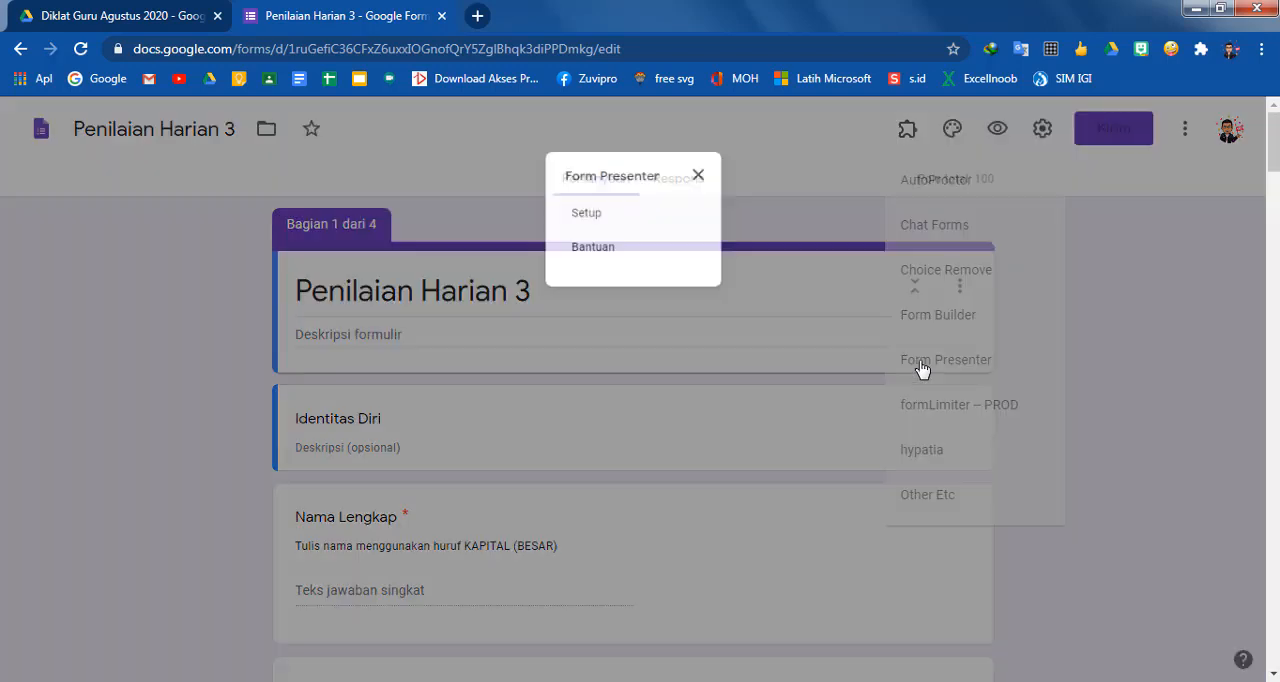
click(580, 213)
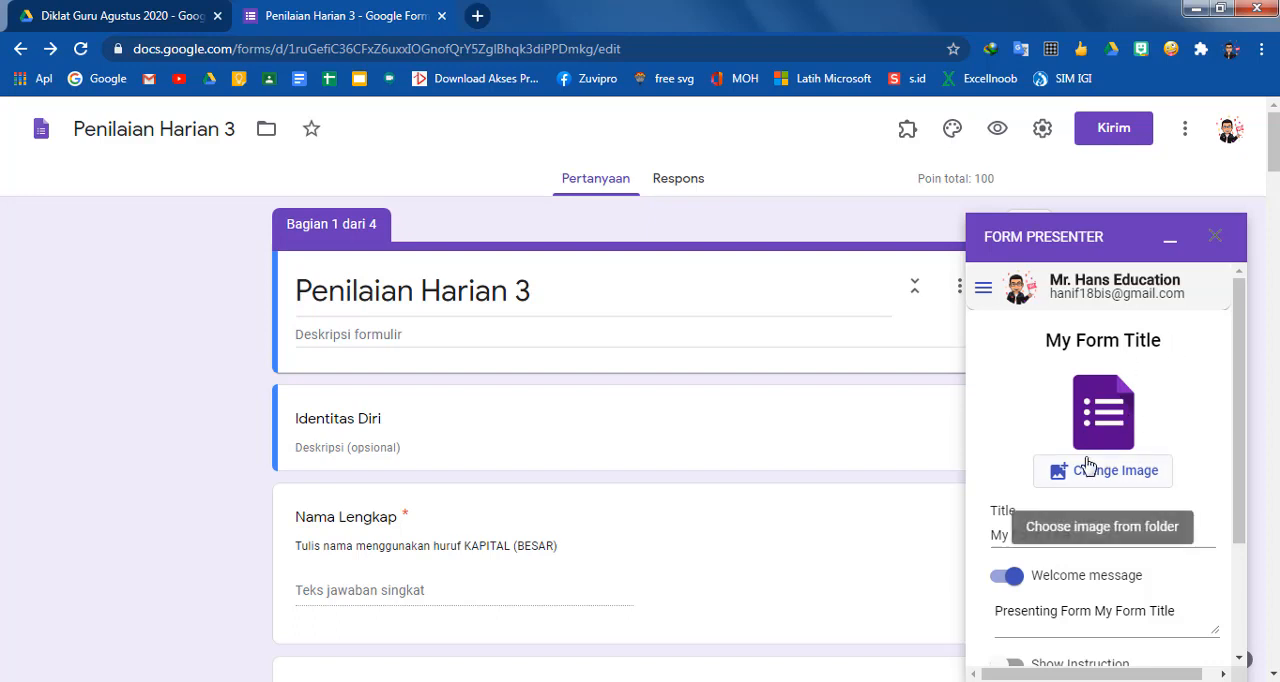
Set the form's presenter image to the picture WhatsApp Image 2020-08-24 at 13.04.33 from the Downloads folder
scroll(1086, 460, down, 5)
scroll(1086, 474, down, 3)
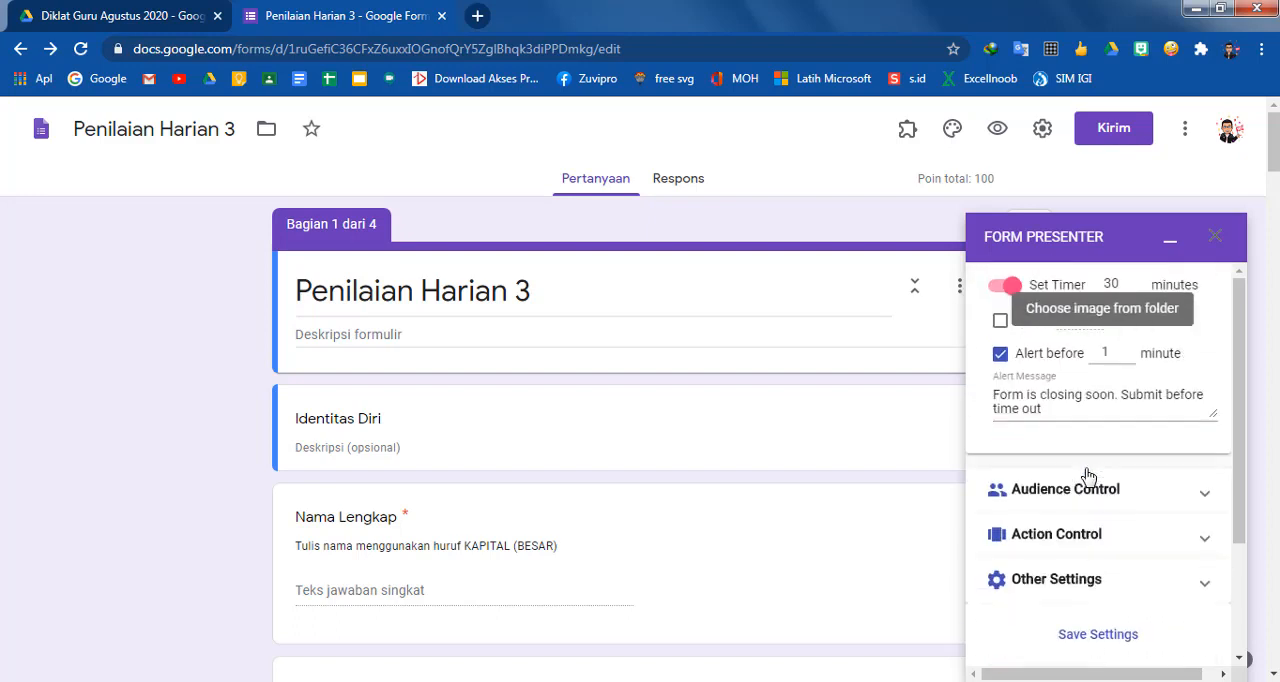
scroll(1080, 457, up, 7)
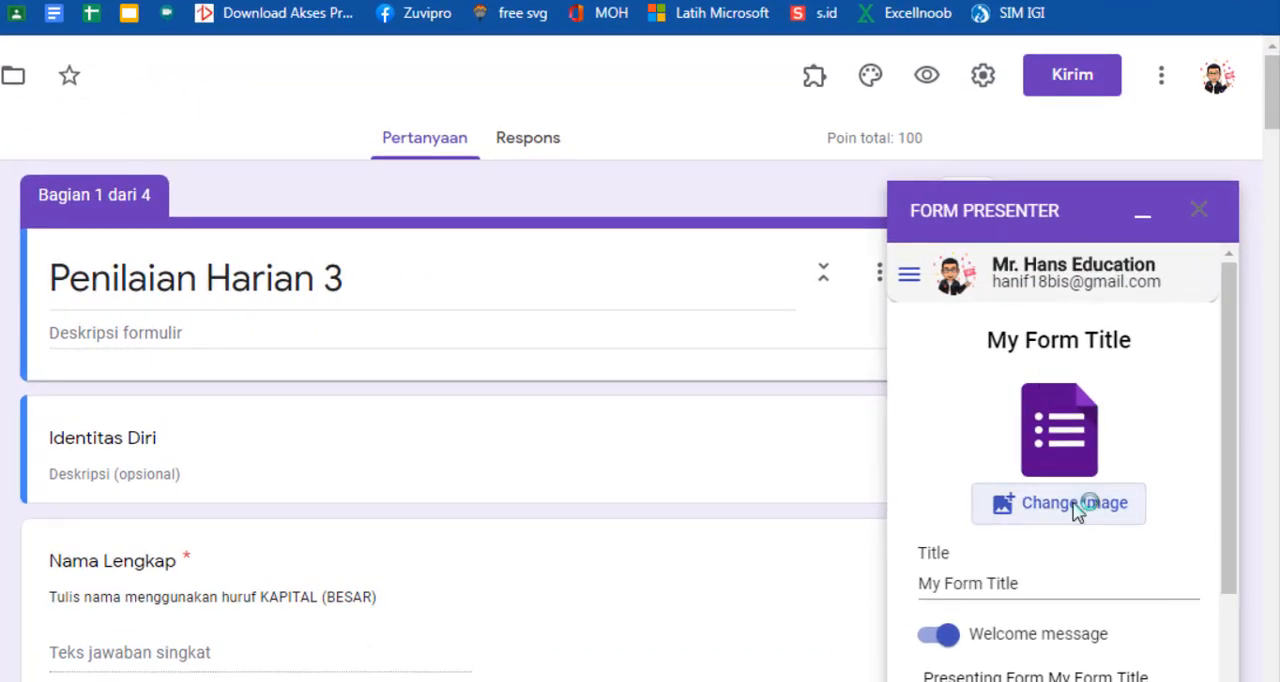
click(1065, 420)
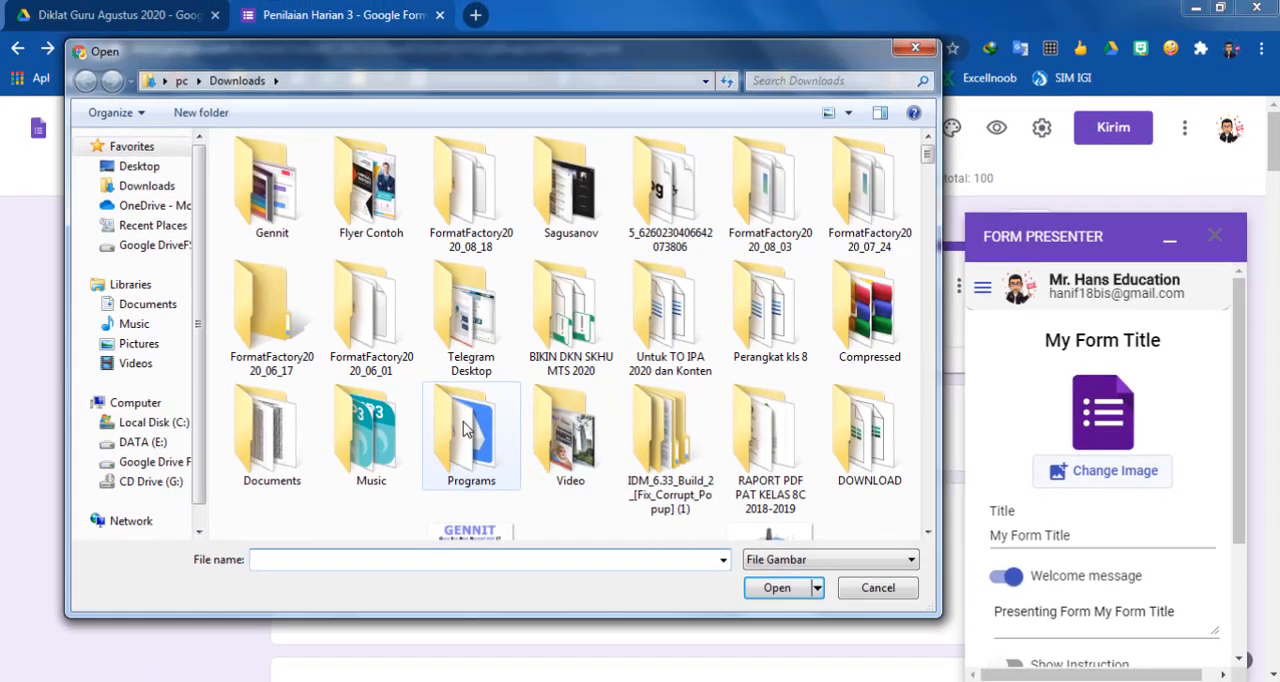
scroll(259, 453, down, 3)
scroll(465, 429, down, 3)
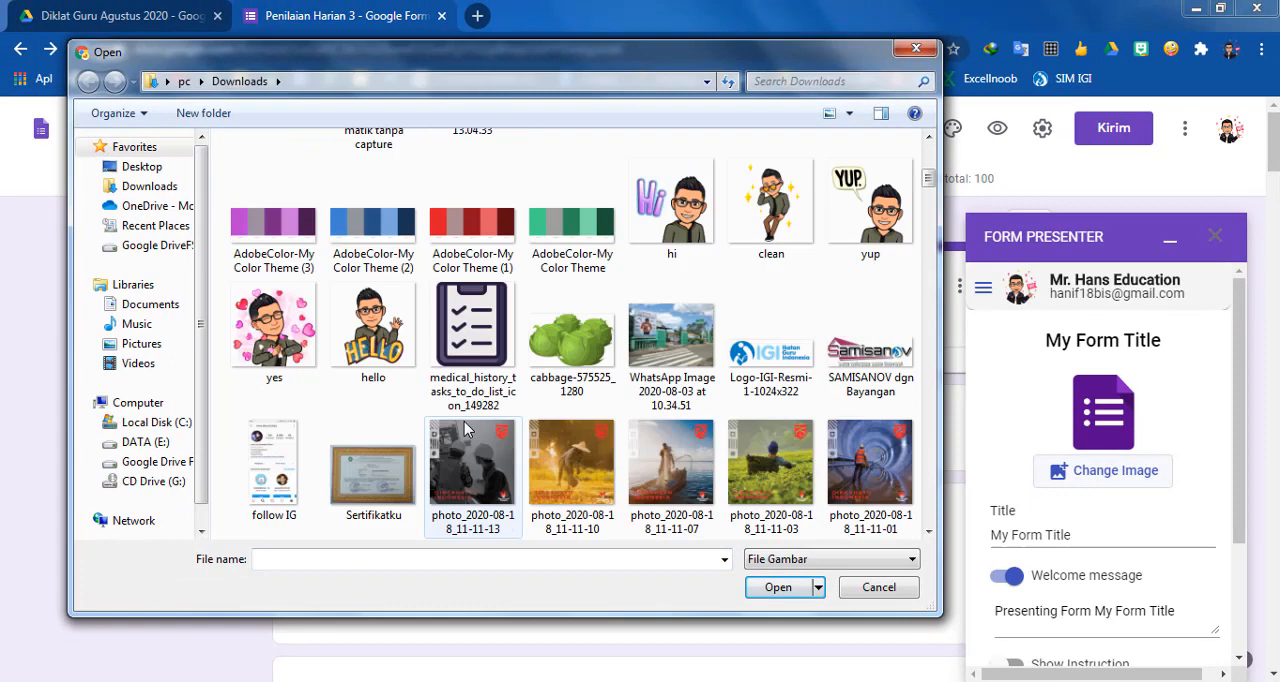
scroll(440, 385, up, 2)
scroll(450, 370, up, 2)
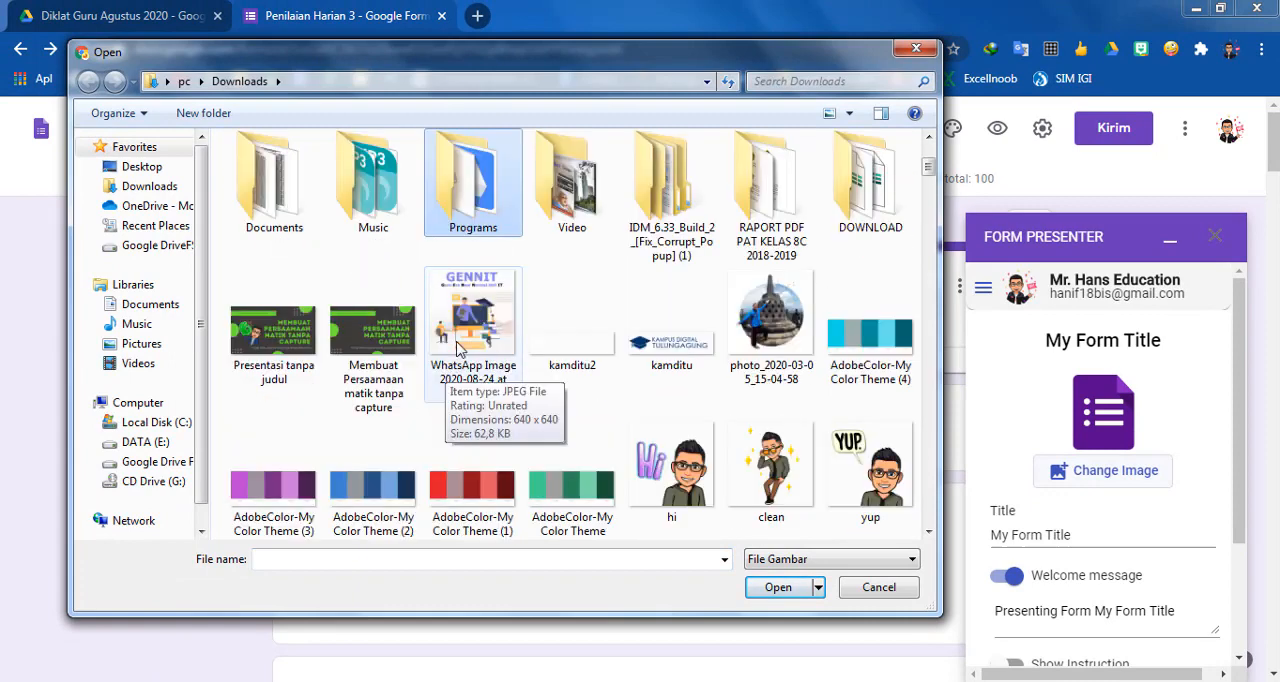
click(474, 326)
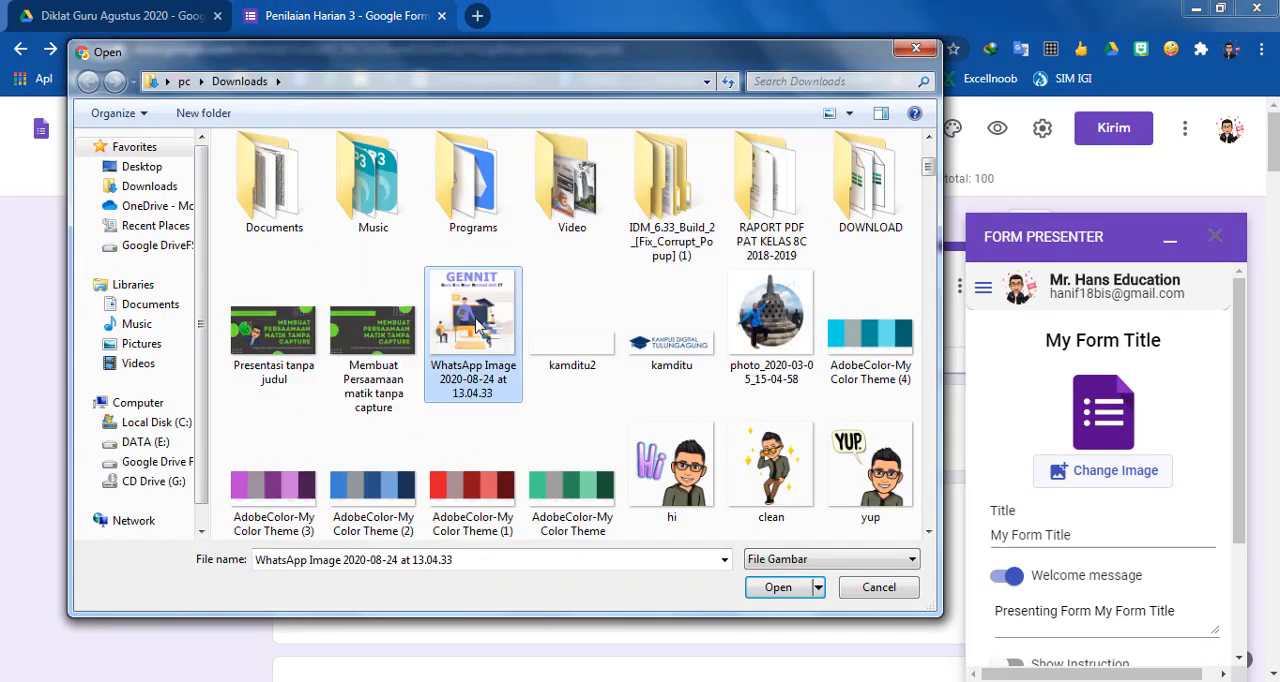
click(776, 590)
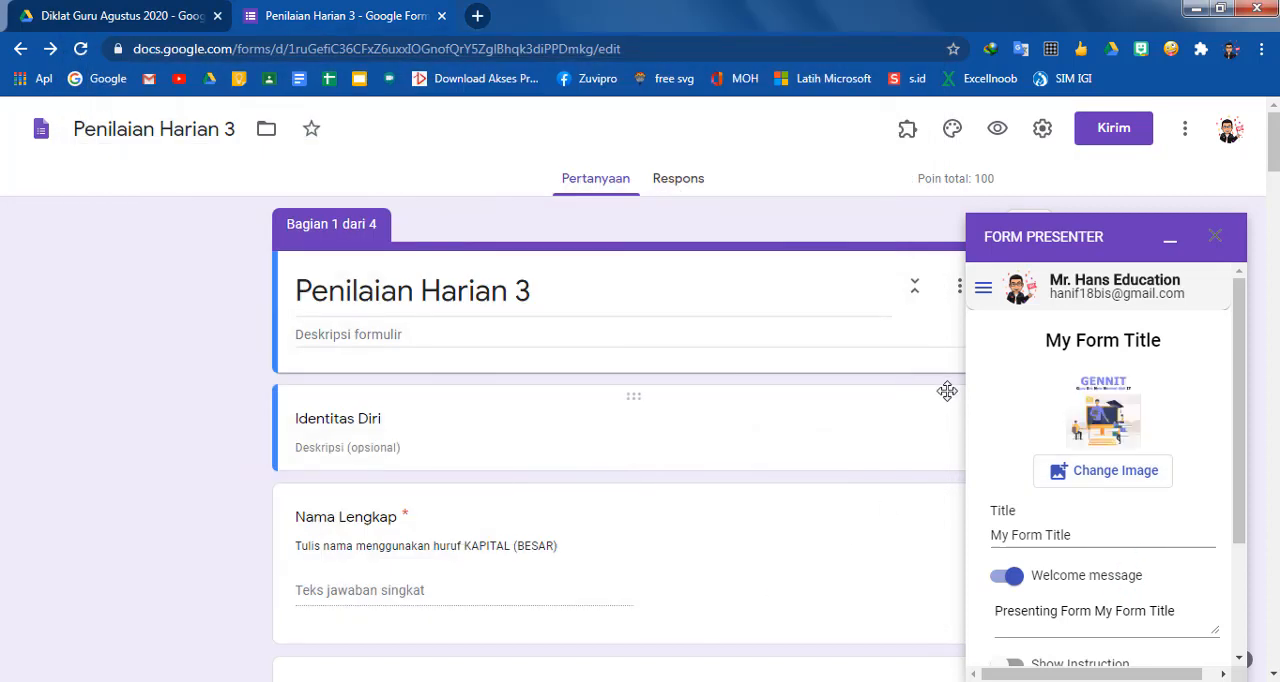
Replace the presenter image with the hello picture from the Downloads folder
click(1110, 470)
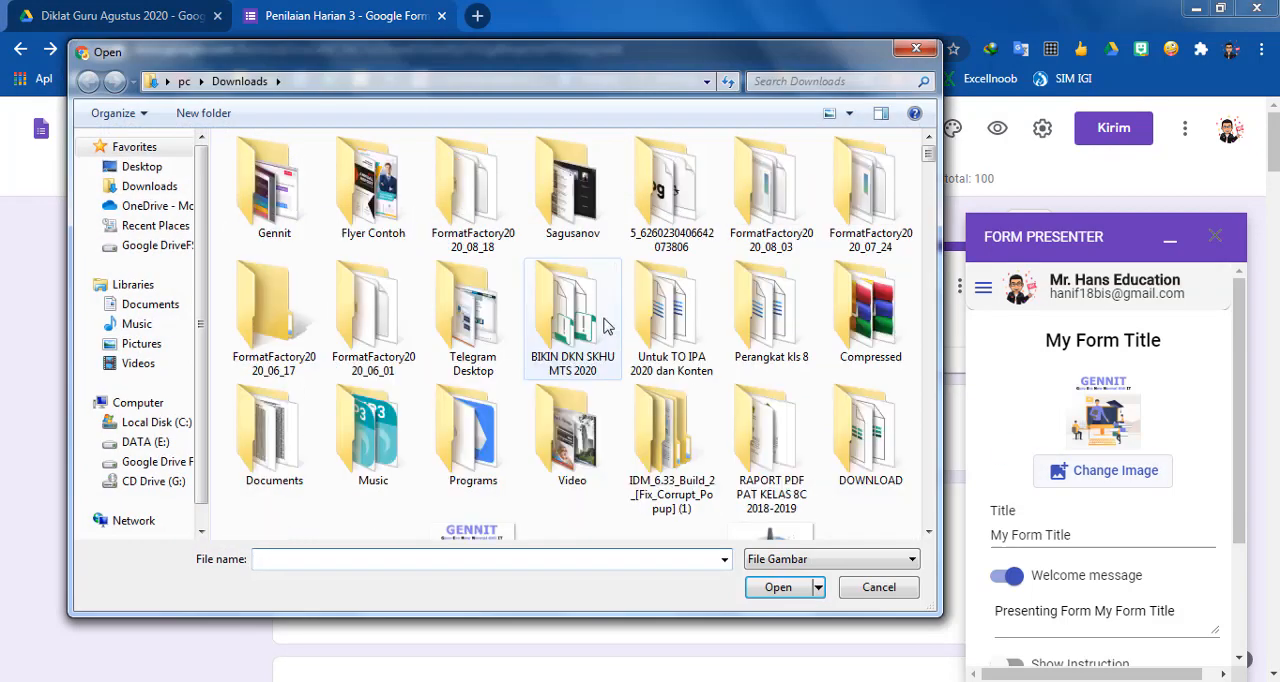
scroll(588, 382, down, 10)
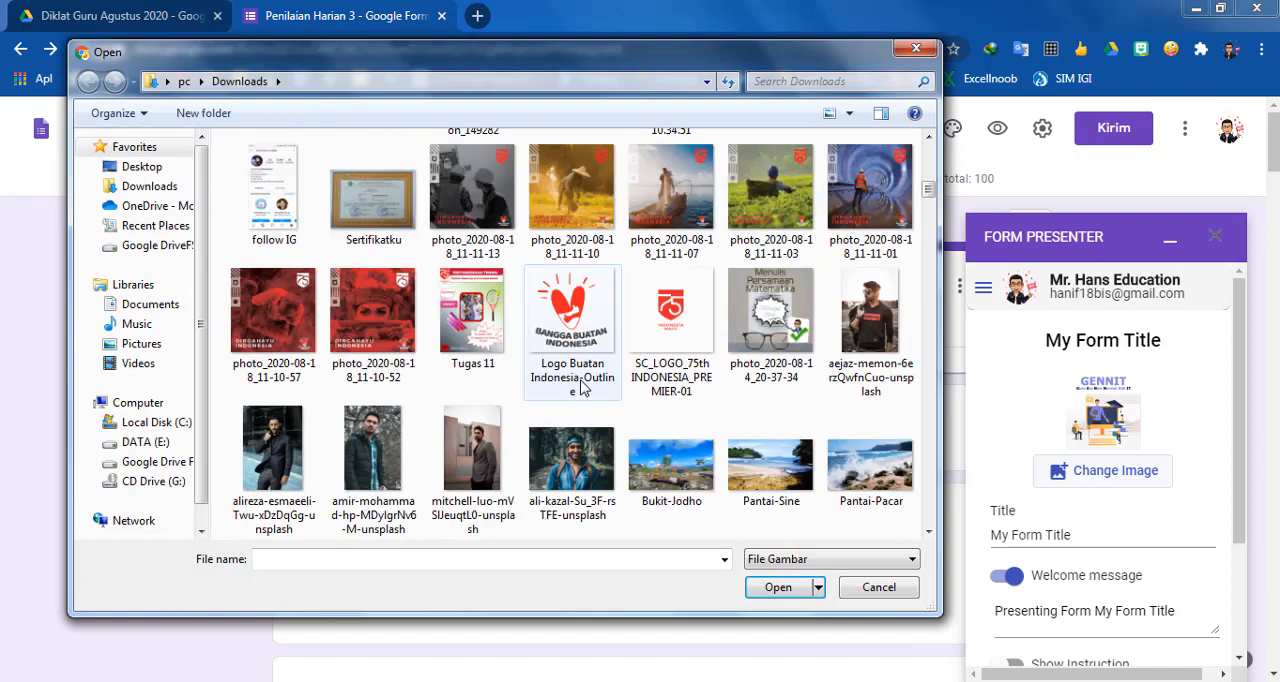
scroll(549, 342, up, 2)
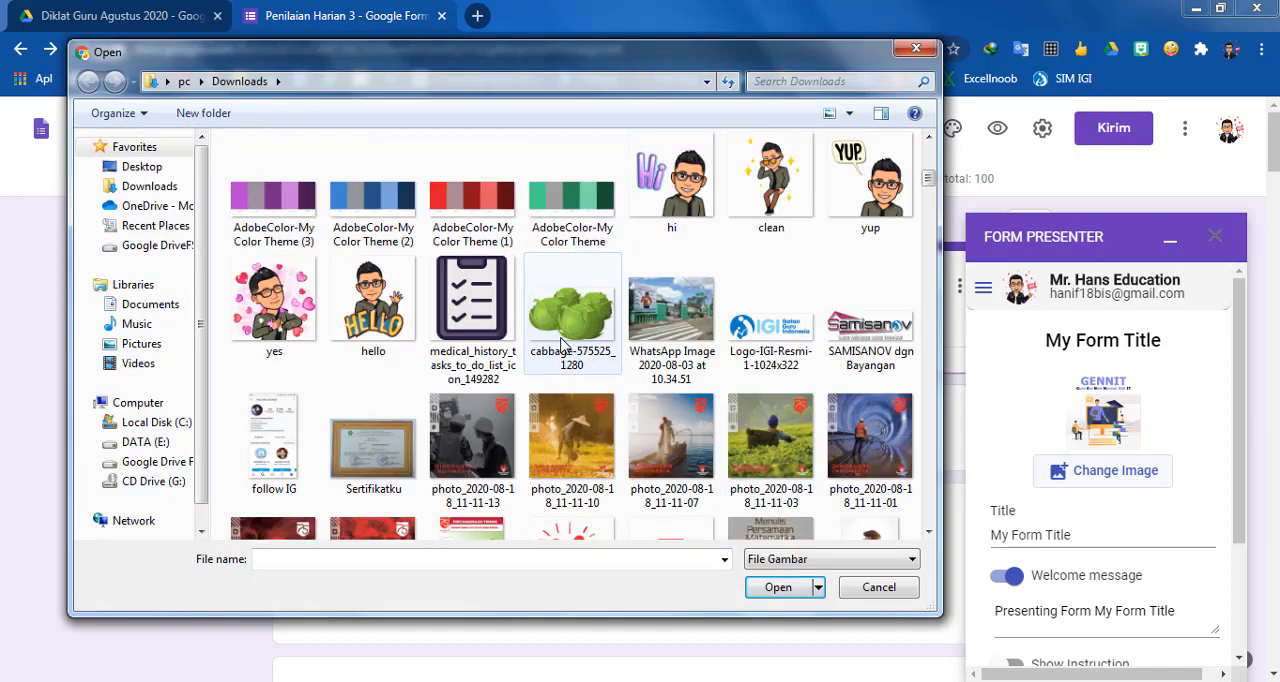
click(395, 310)
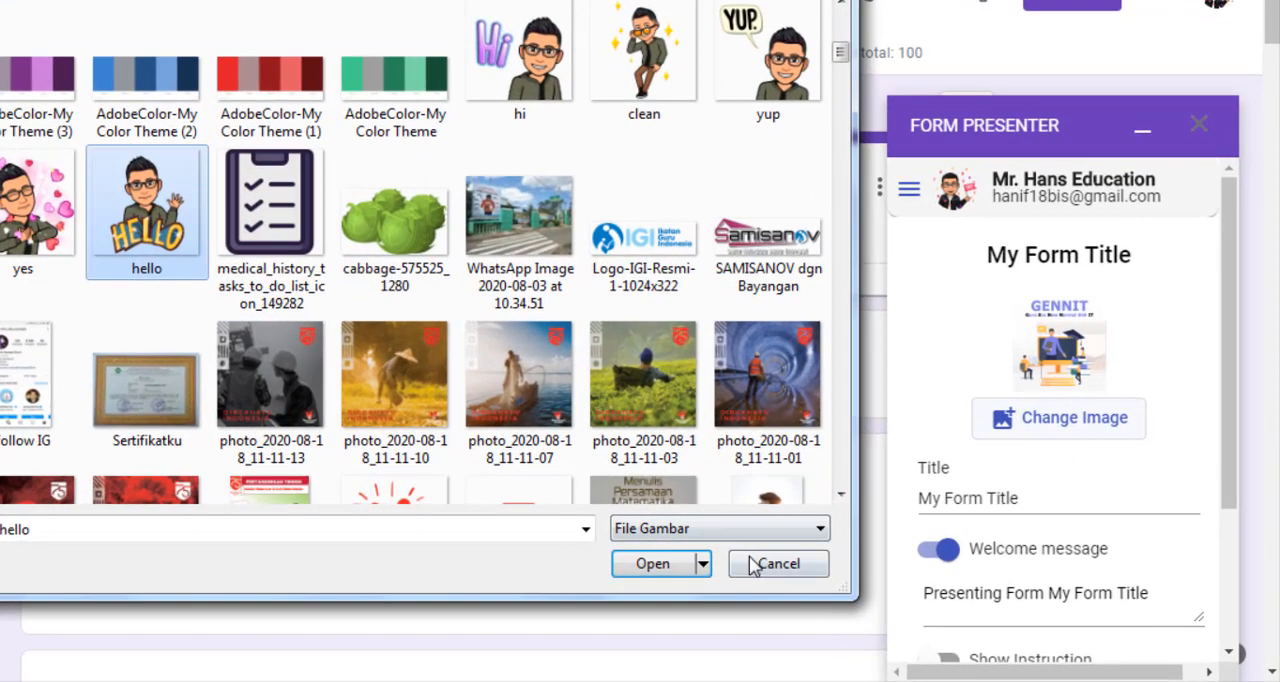
click(688, 564)
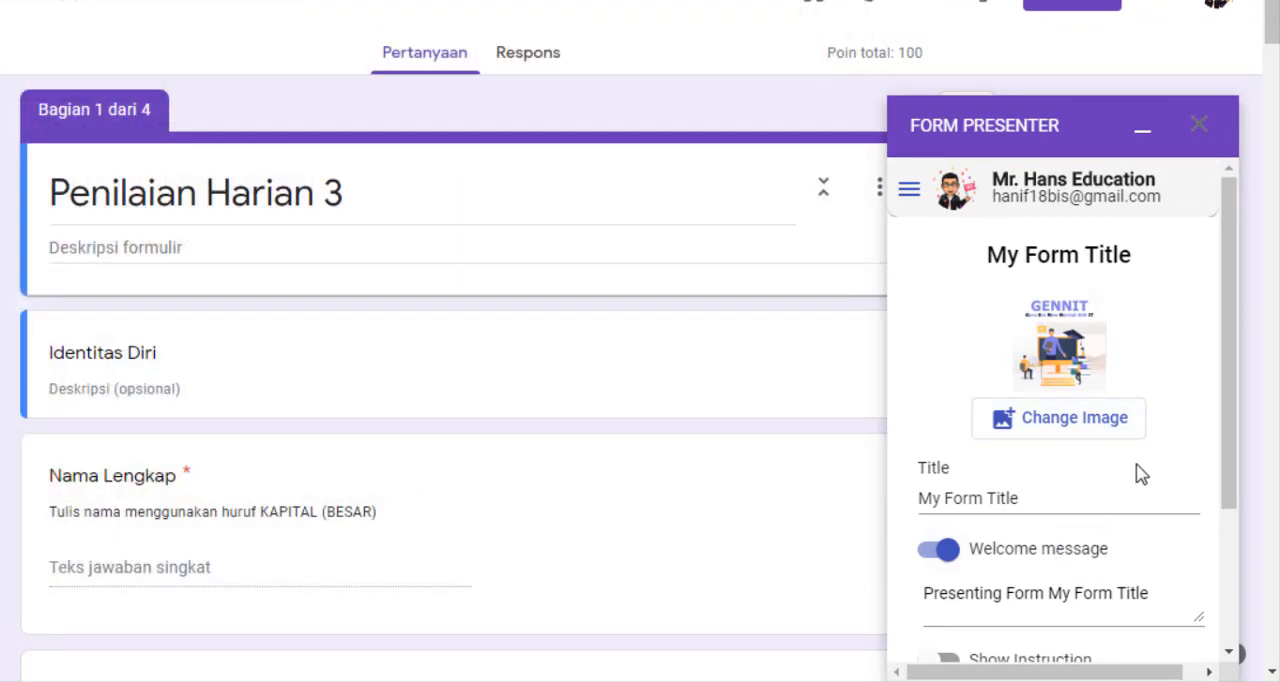
Change the Form Presenter title to "Penilaian Harian 3 Suka-suka"
scroll(1110, 455, down, 2)
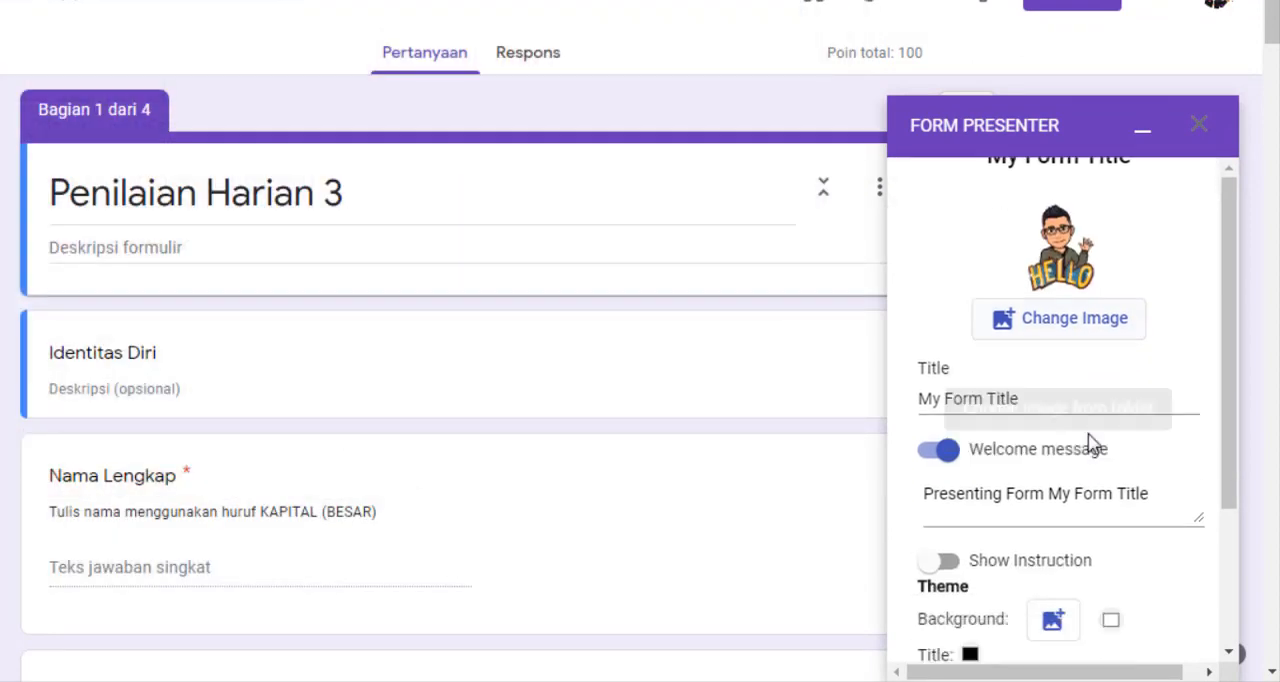
click(1026, 380)
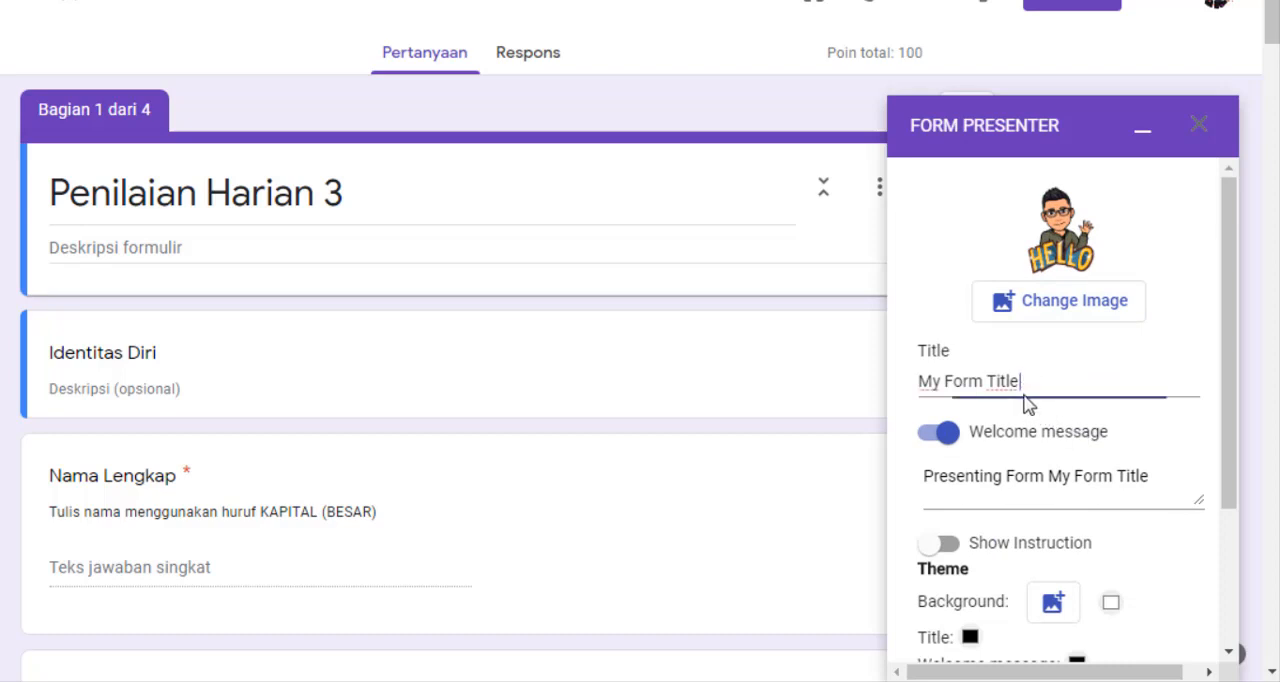
drag(1037, 377, 898, 407)
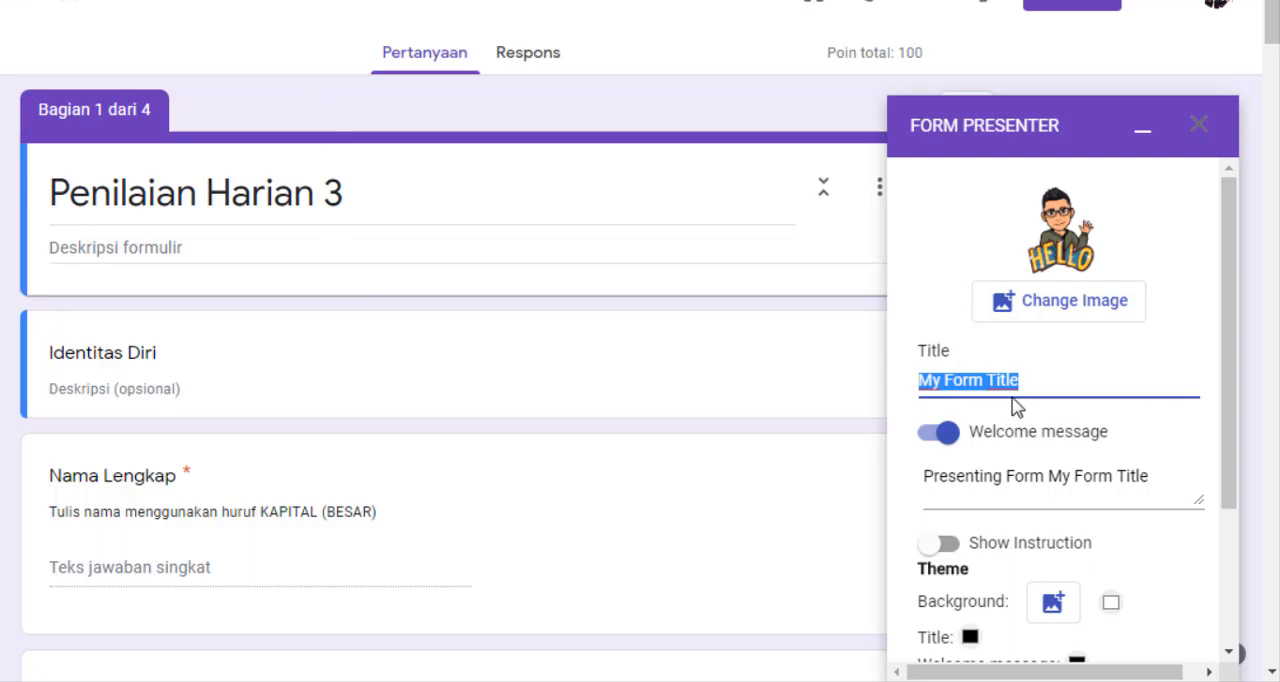
text(Penilaian Harian 3)
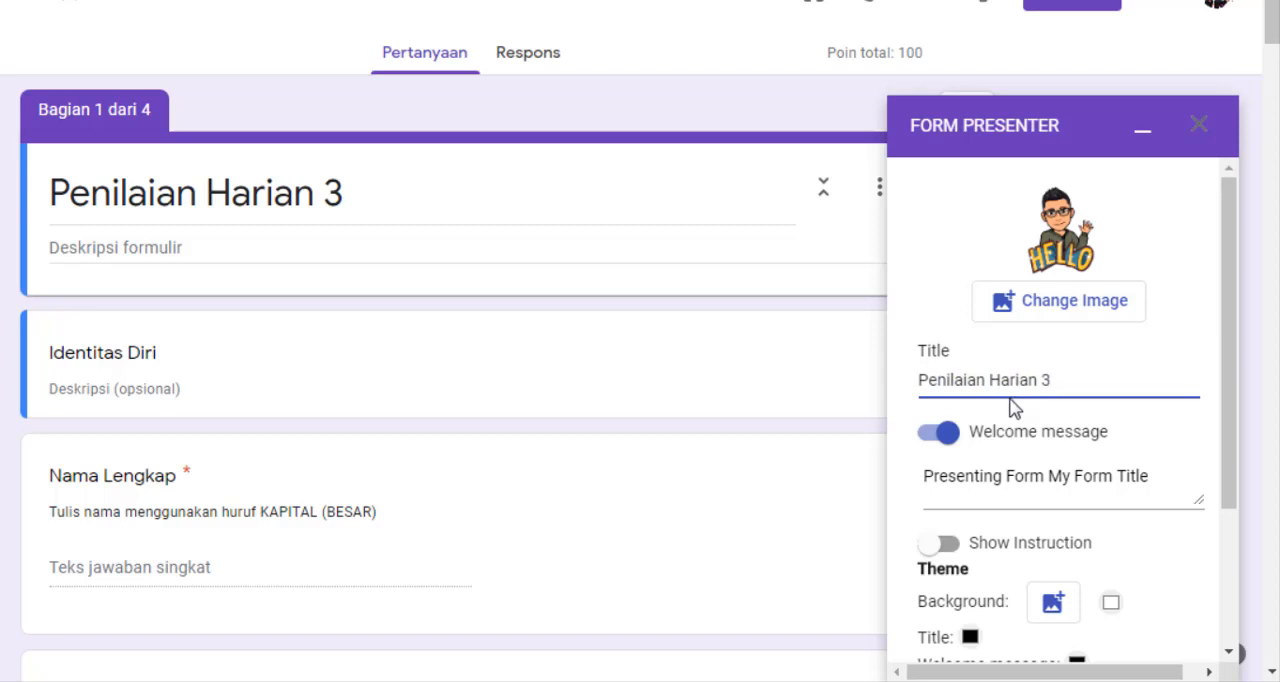
text(uka-suka)
Replace the welcome message with "Selamat Datang di Penilaian Harian 3 Suka-suka"
scroll(1056, 488, down, 1)
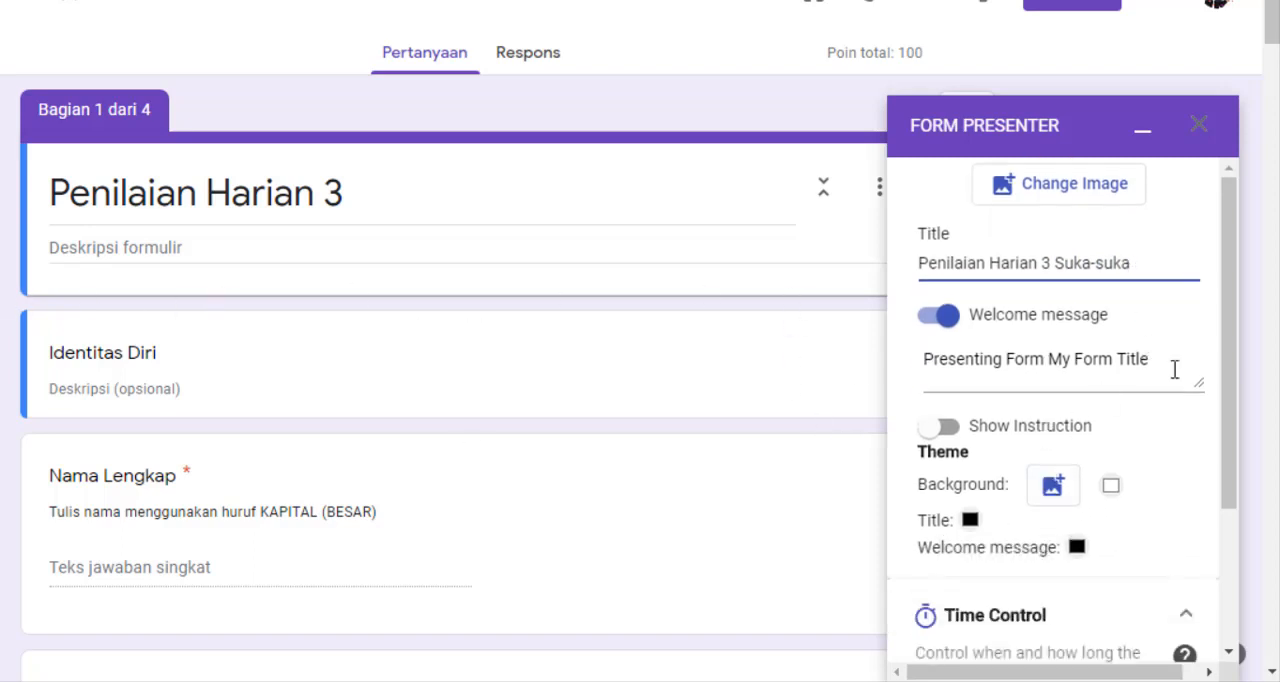
drag(1174, 369, 918, 368)
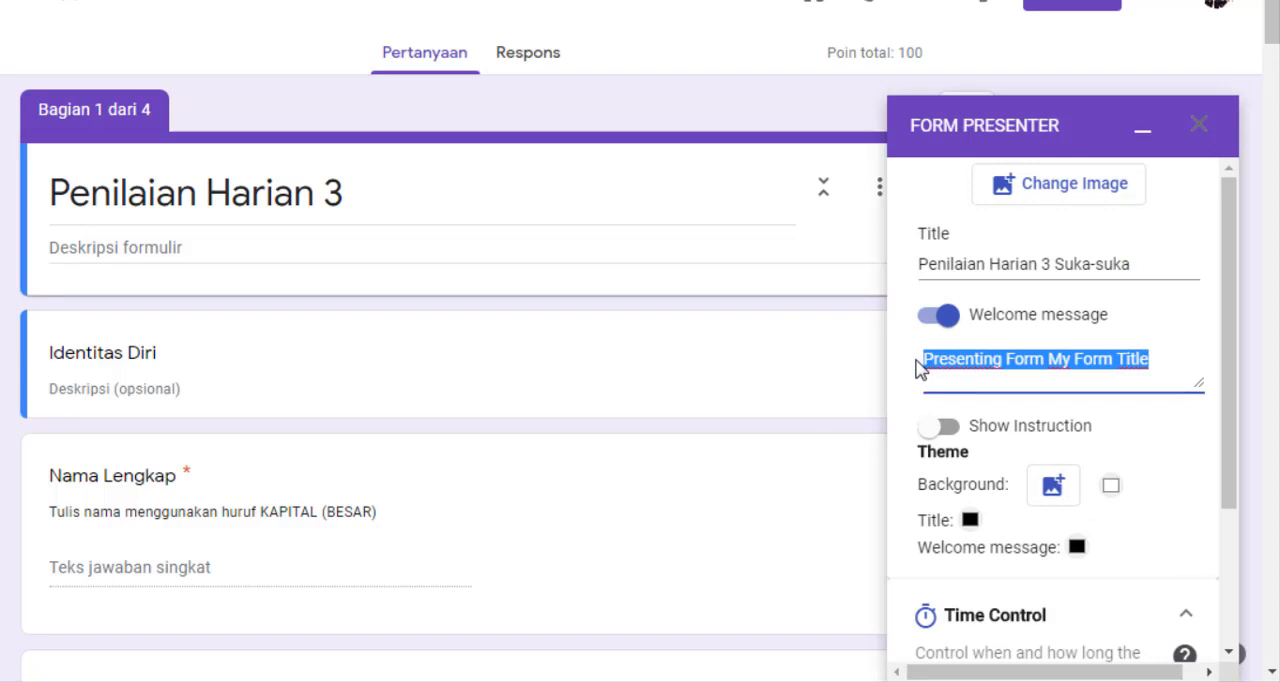
text(Se)
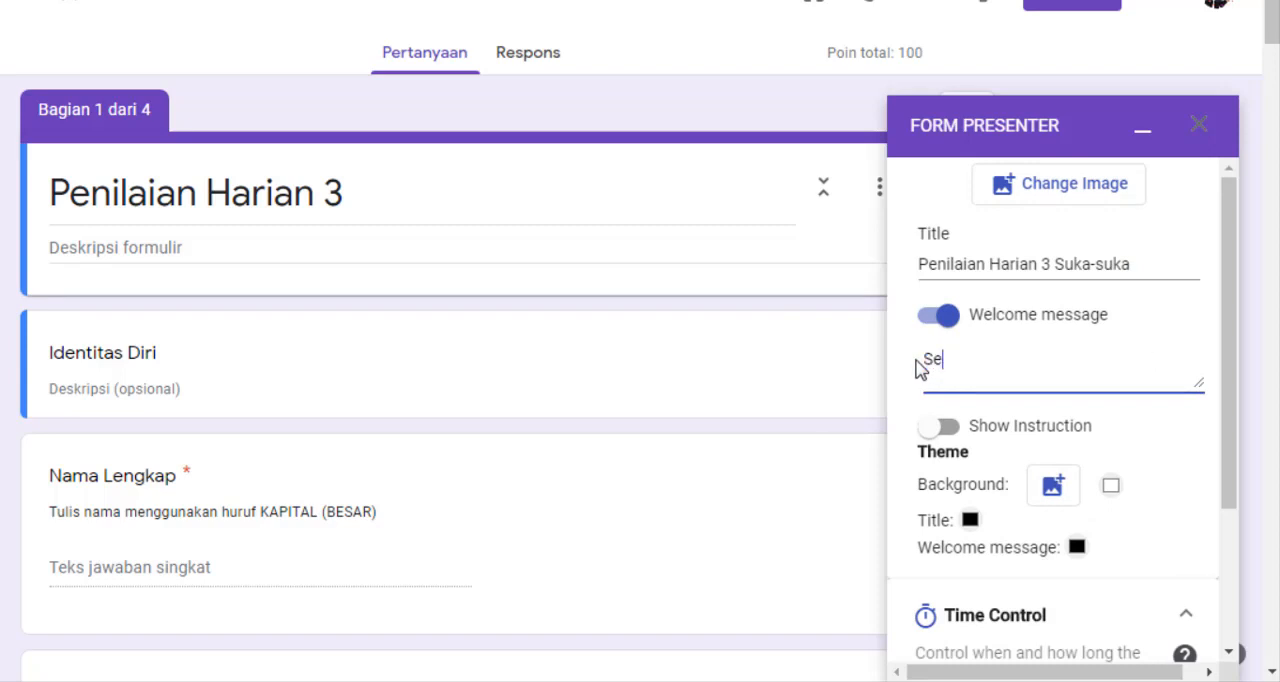
text(lamat Datang di)
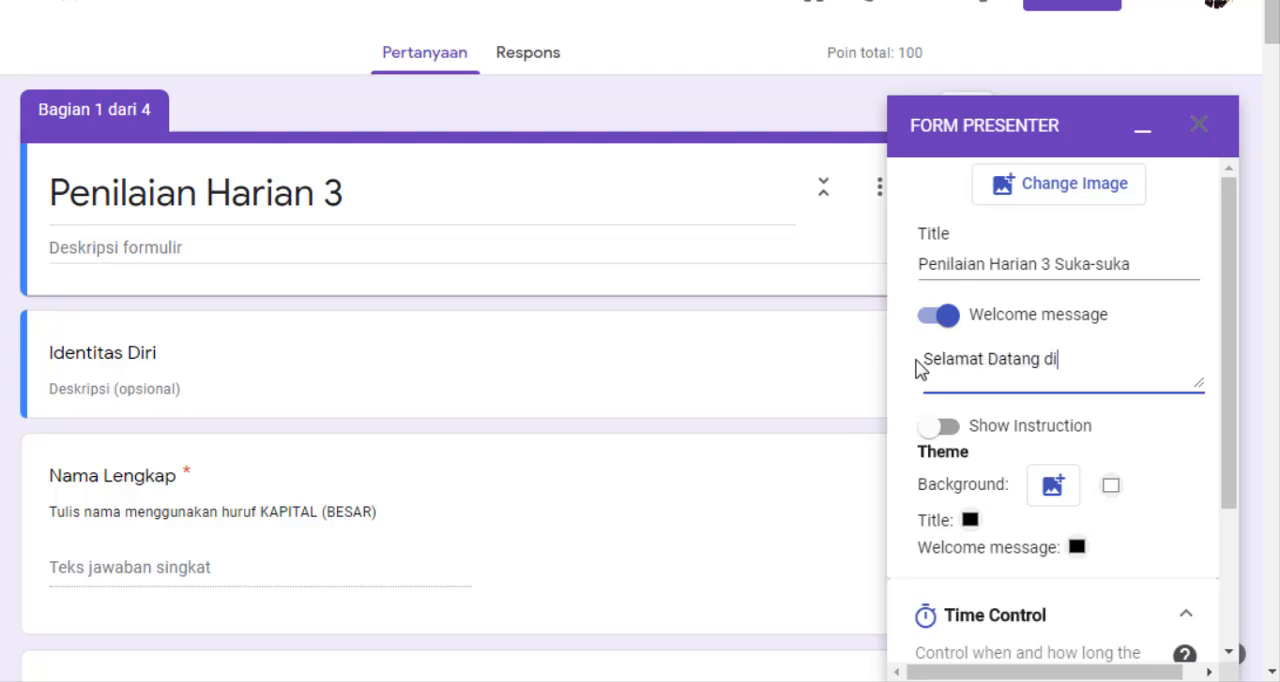
text( Penilaian Harian)
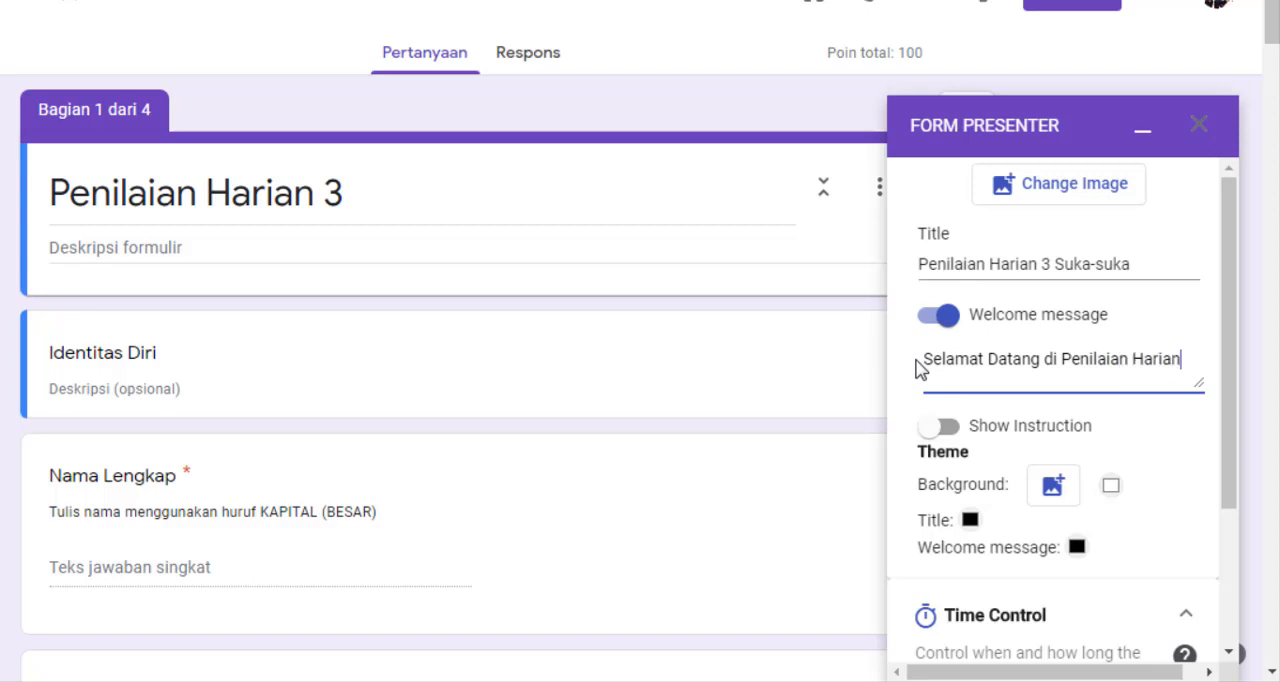
text( 3 Suka-suka)
Enable Show Instruction and enter the instruction "Kerjakan soal dibawah ini dengan benar dan tepat waktu"
click(948, 430)
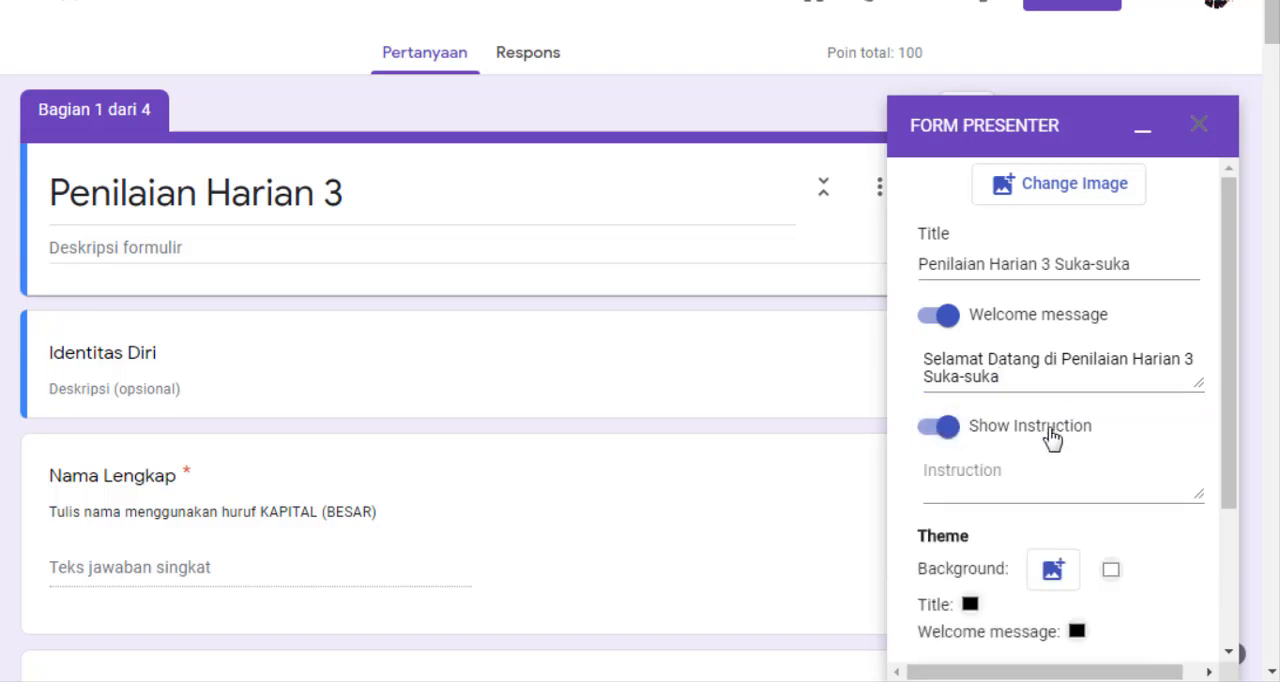
click(1003, 474)
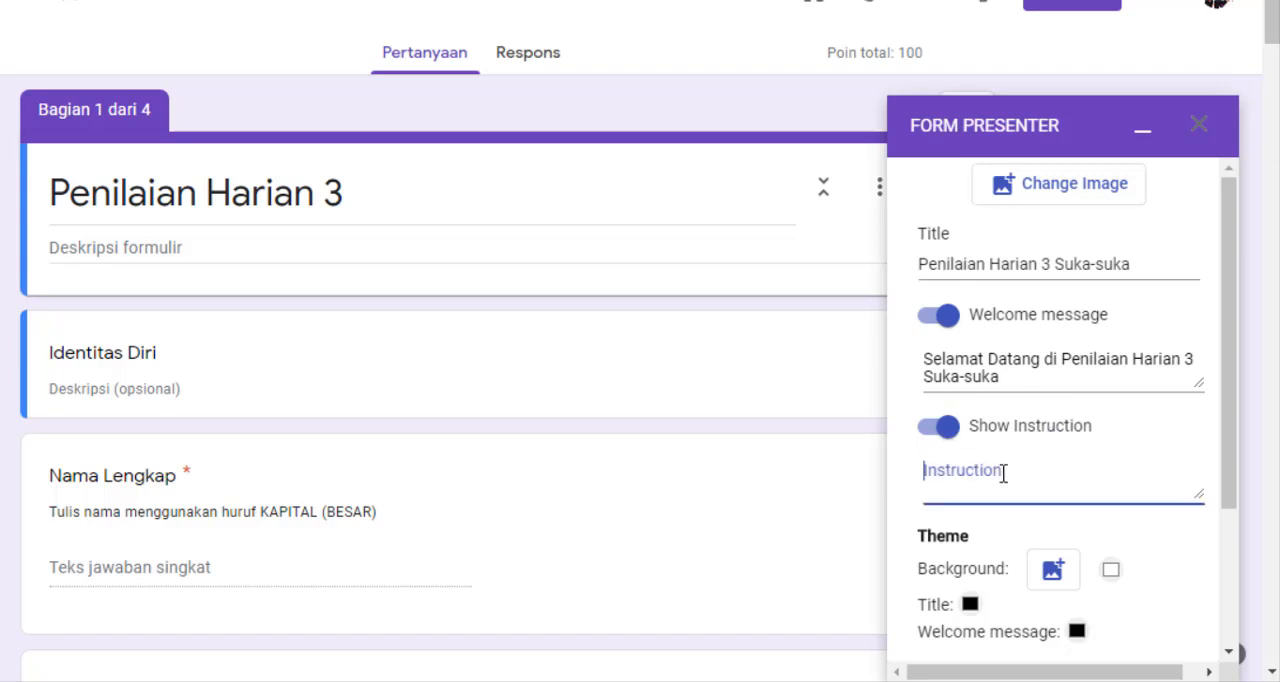
text(Kerjakan soal dib)
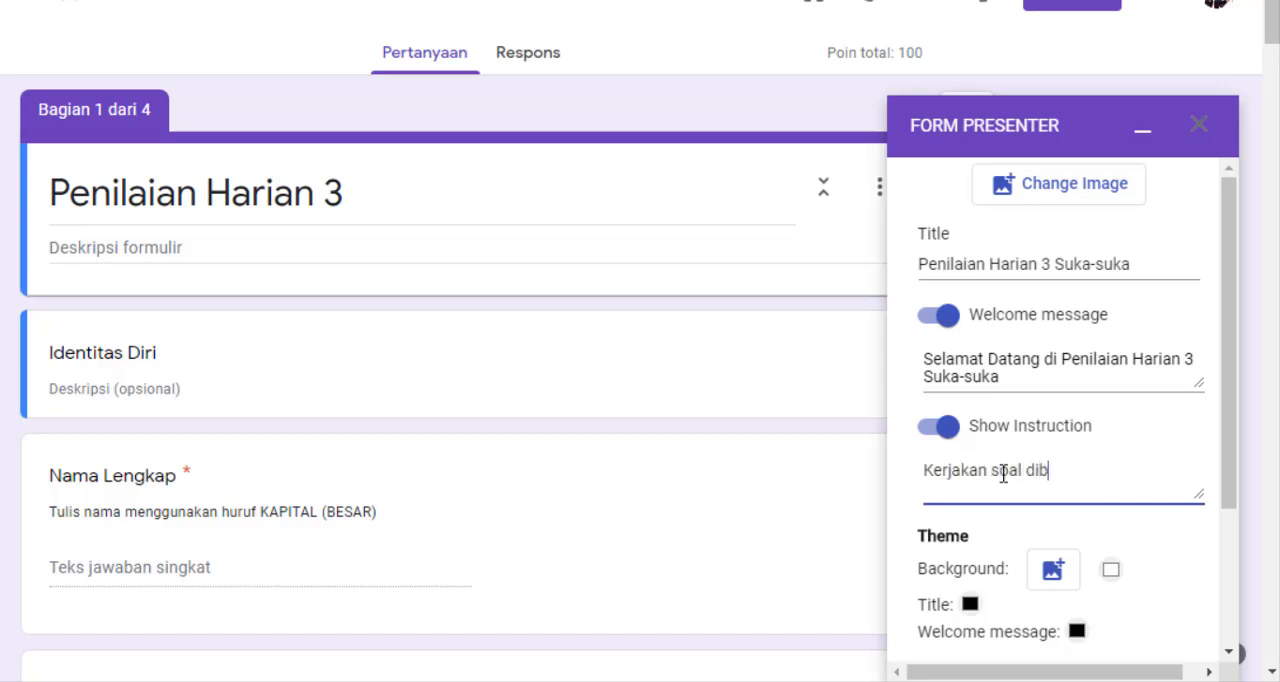
text(awah ini dengan )
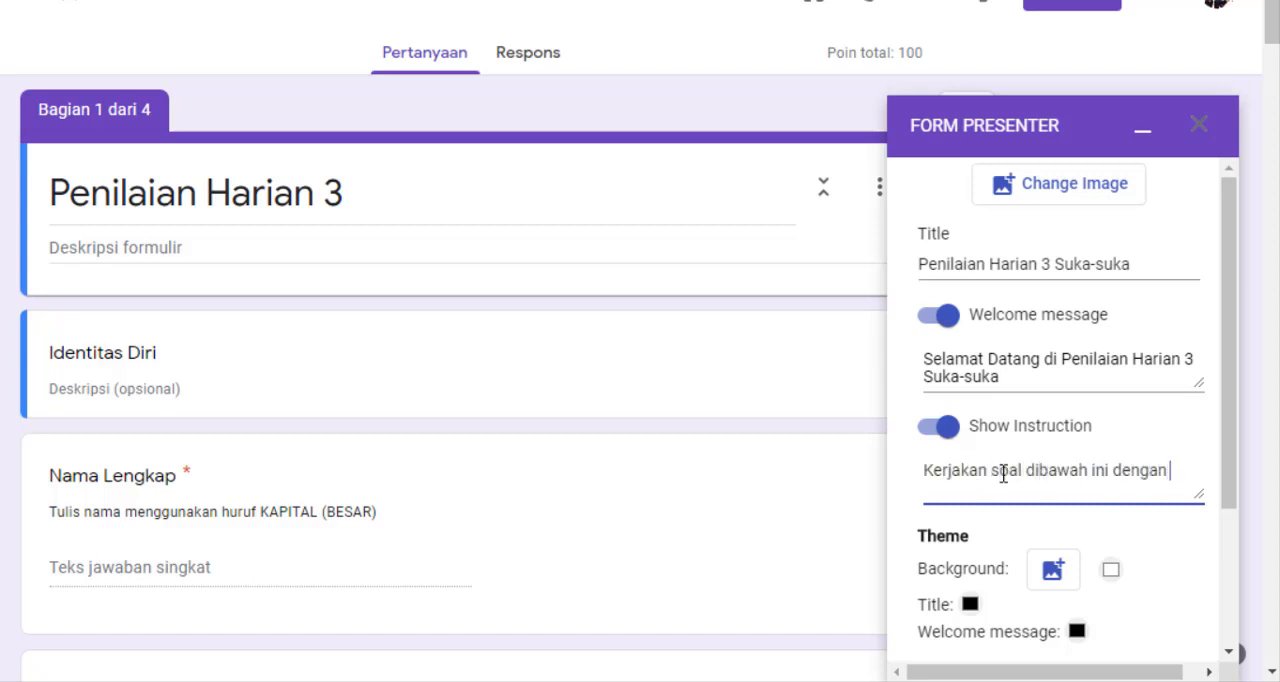
text(benar dan tepat )
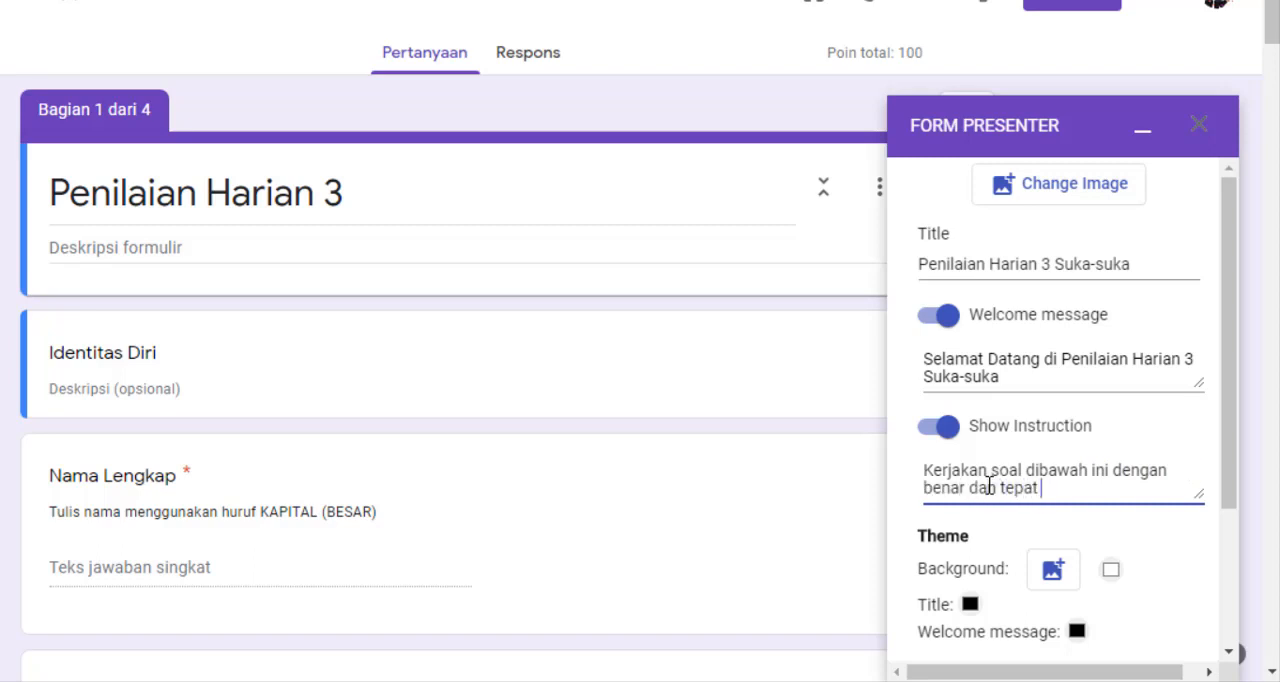
text(waktu)
Set the theme's background image to Air-Terjun-Alas-Kandung from the Downloads folder
scroll(988, 485, down, 2)
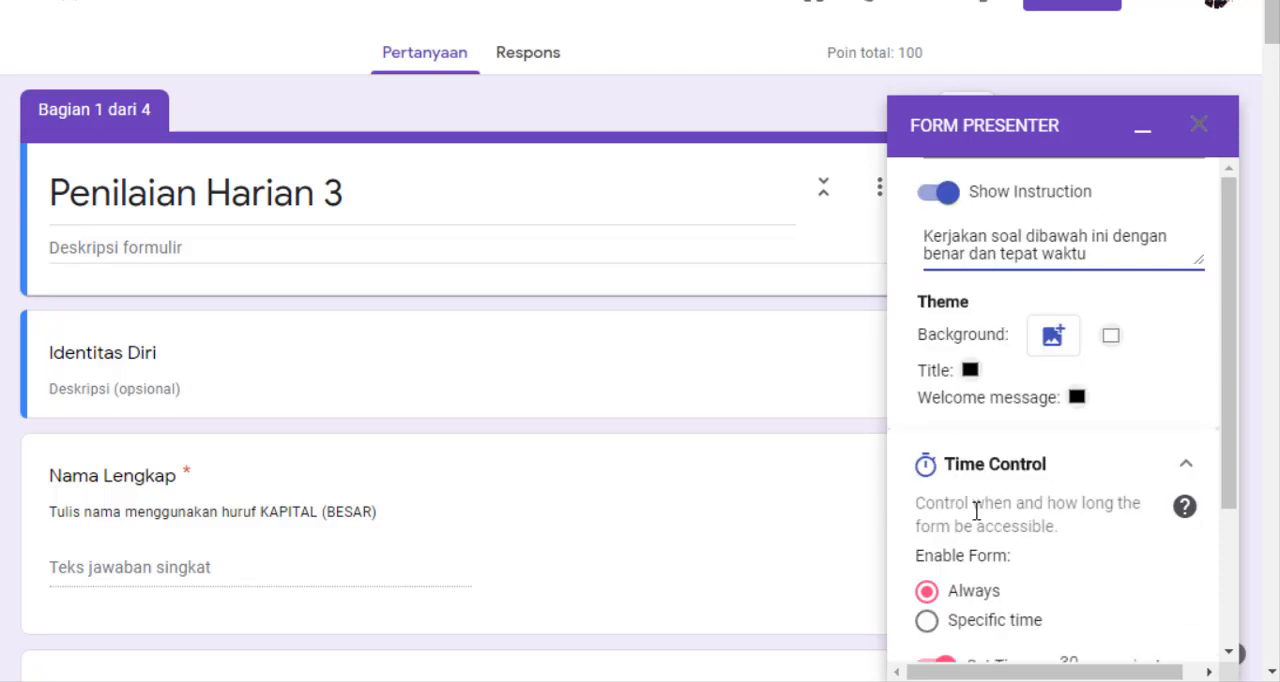
click(1057, 338)
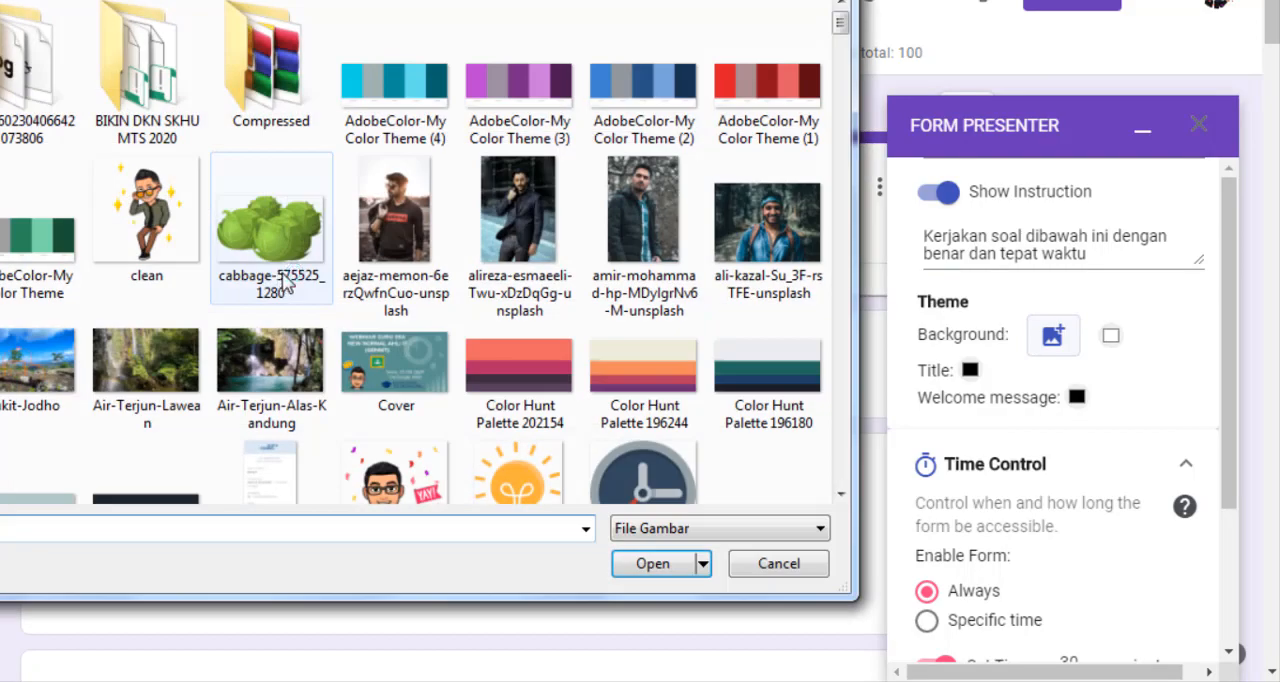
double_click(420, 343)
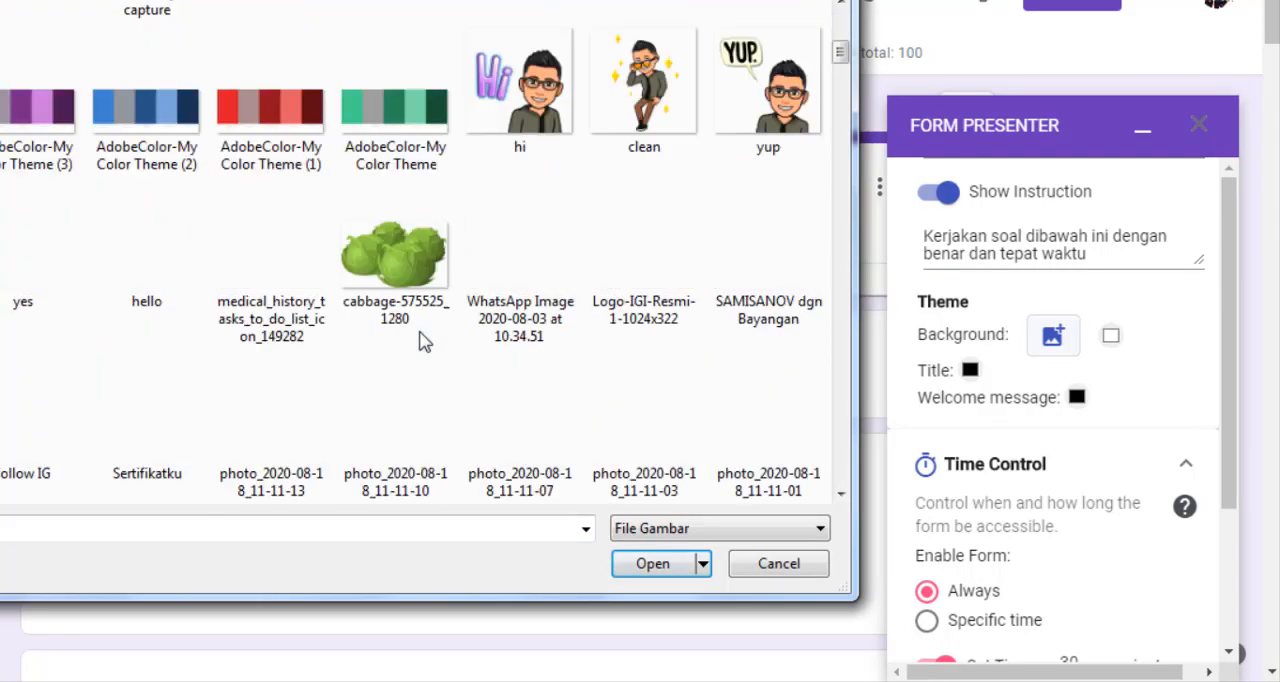
scroll(420, 340, down, 5)
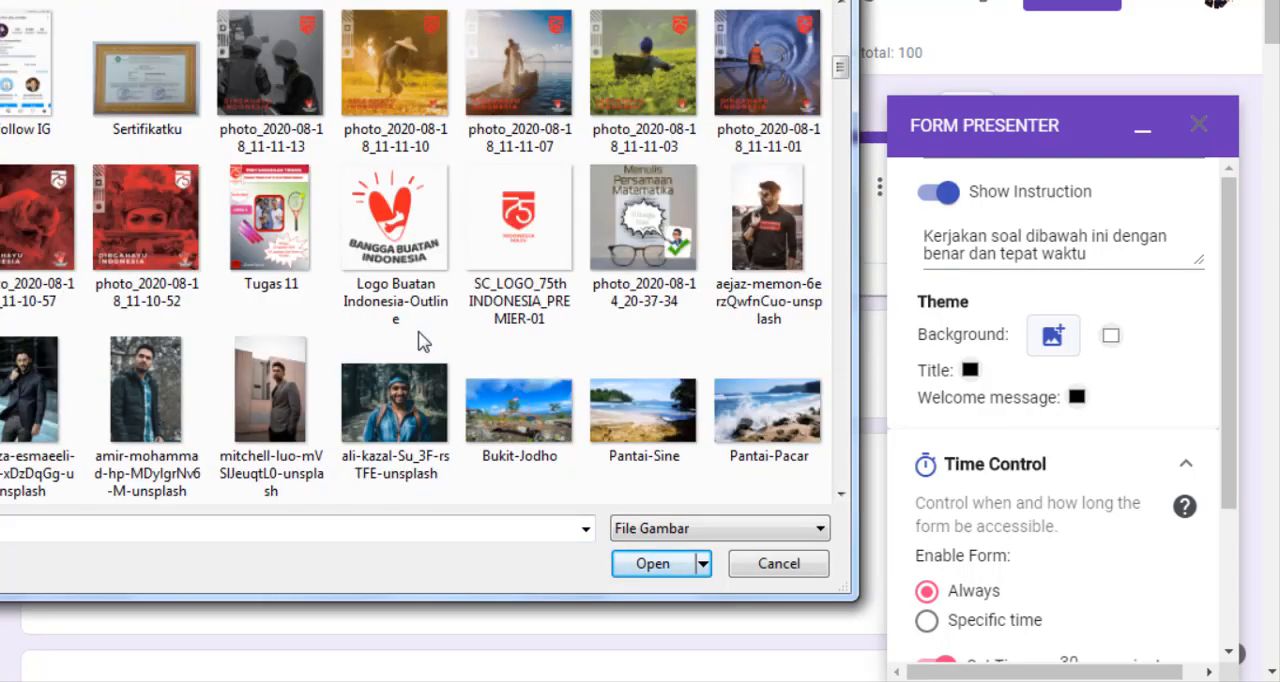
scroll(420, 340, up, 5)
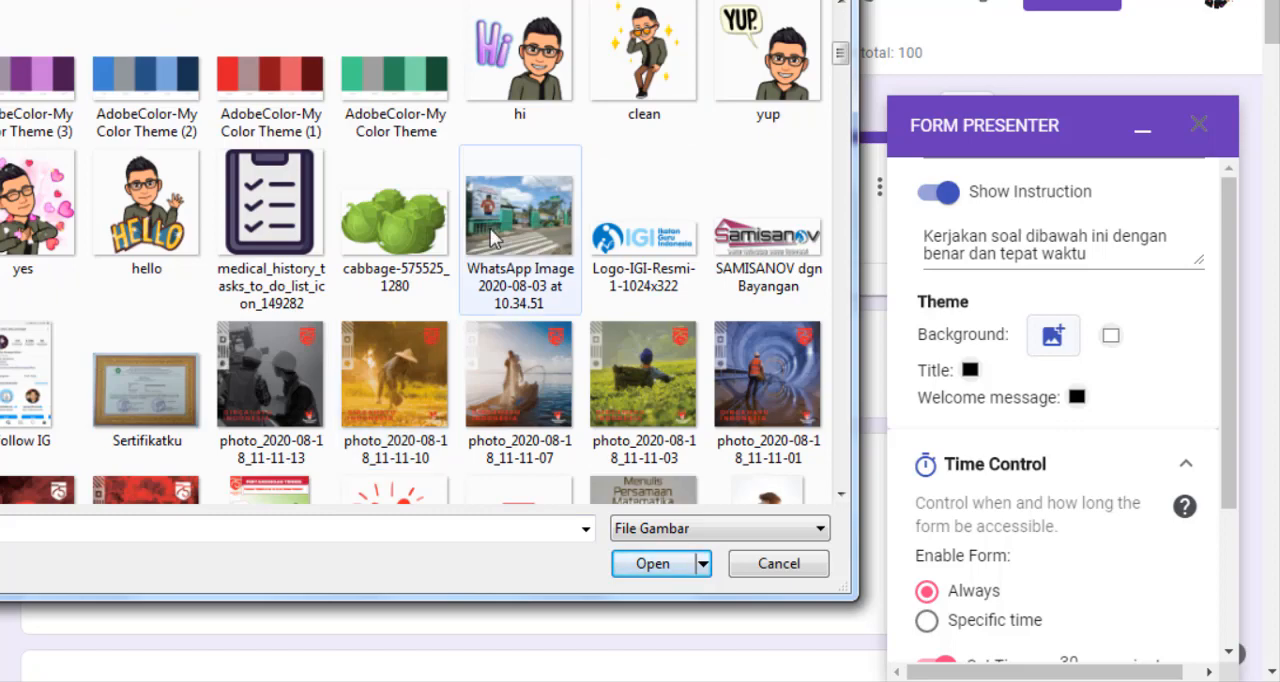
scroll(493, 240, up, 3)
scroll(483, 270, down, 8)
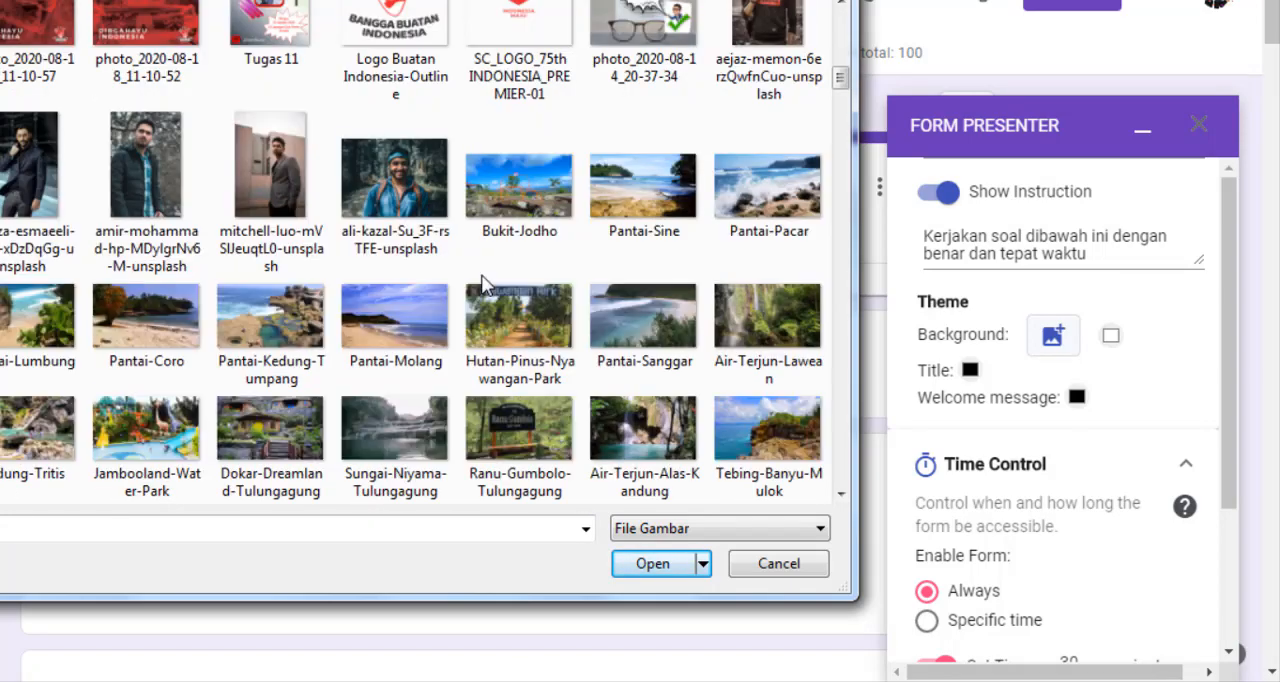
scroll(483, 283, down, 3)
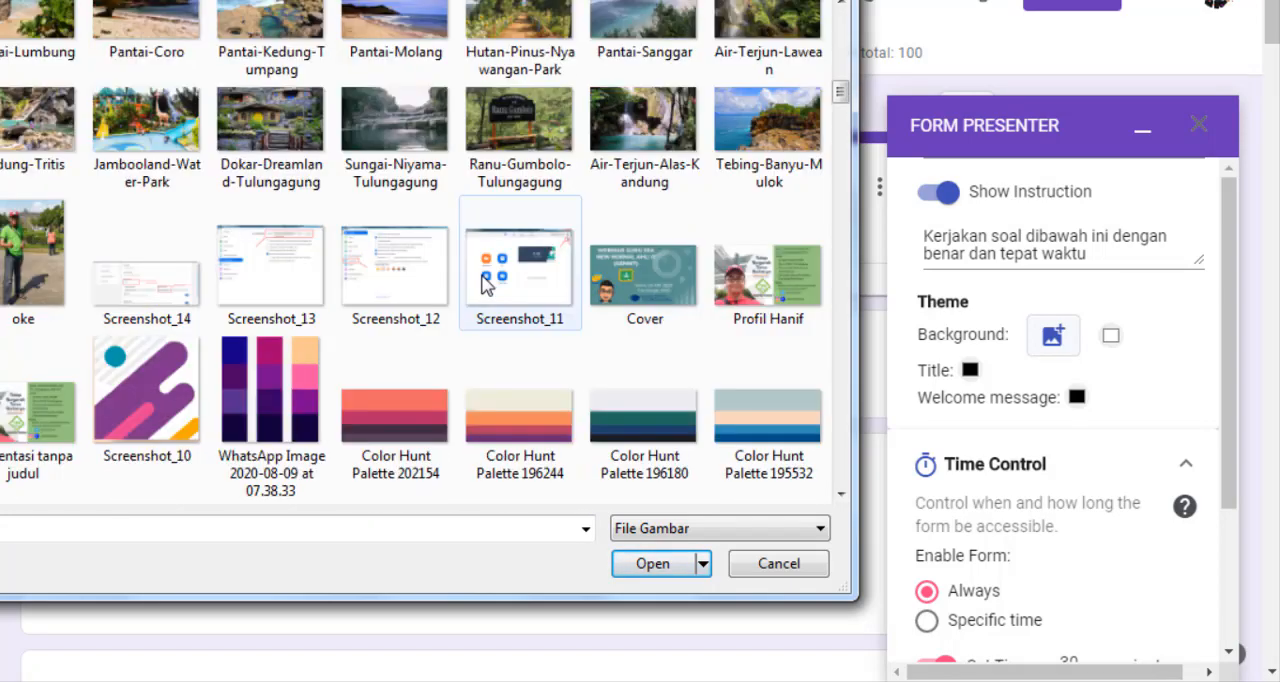
click(643, 127)
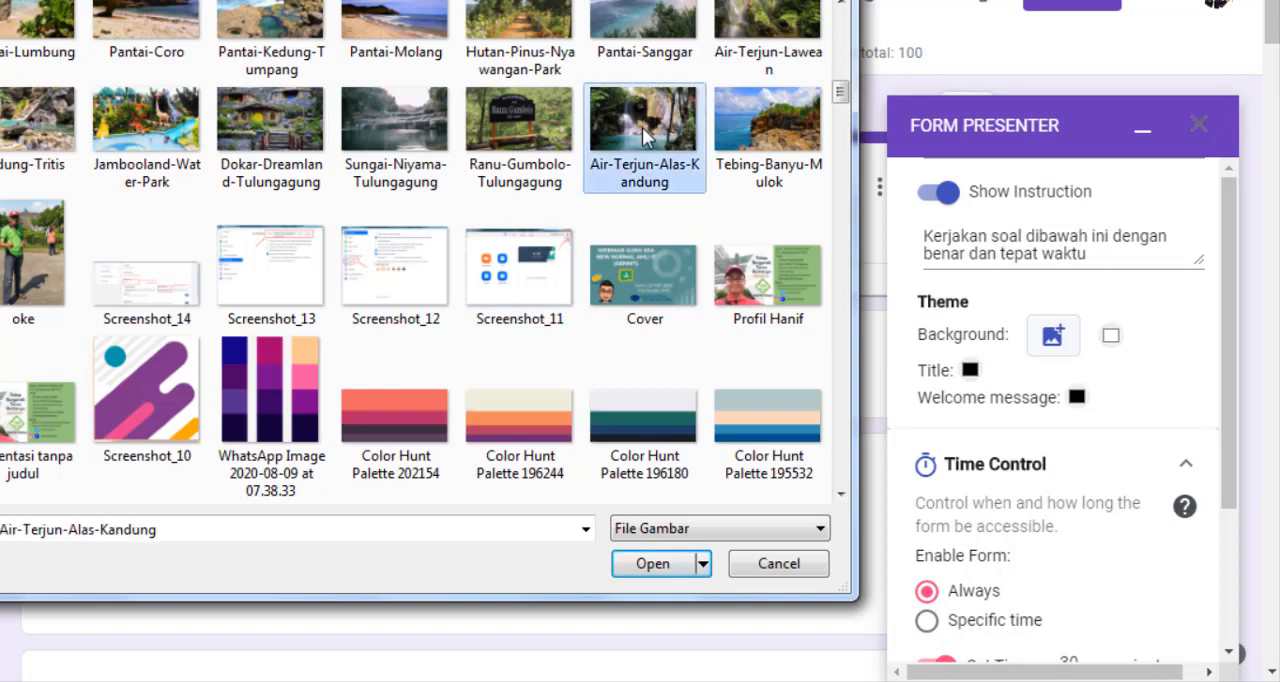
click(650, 570)
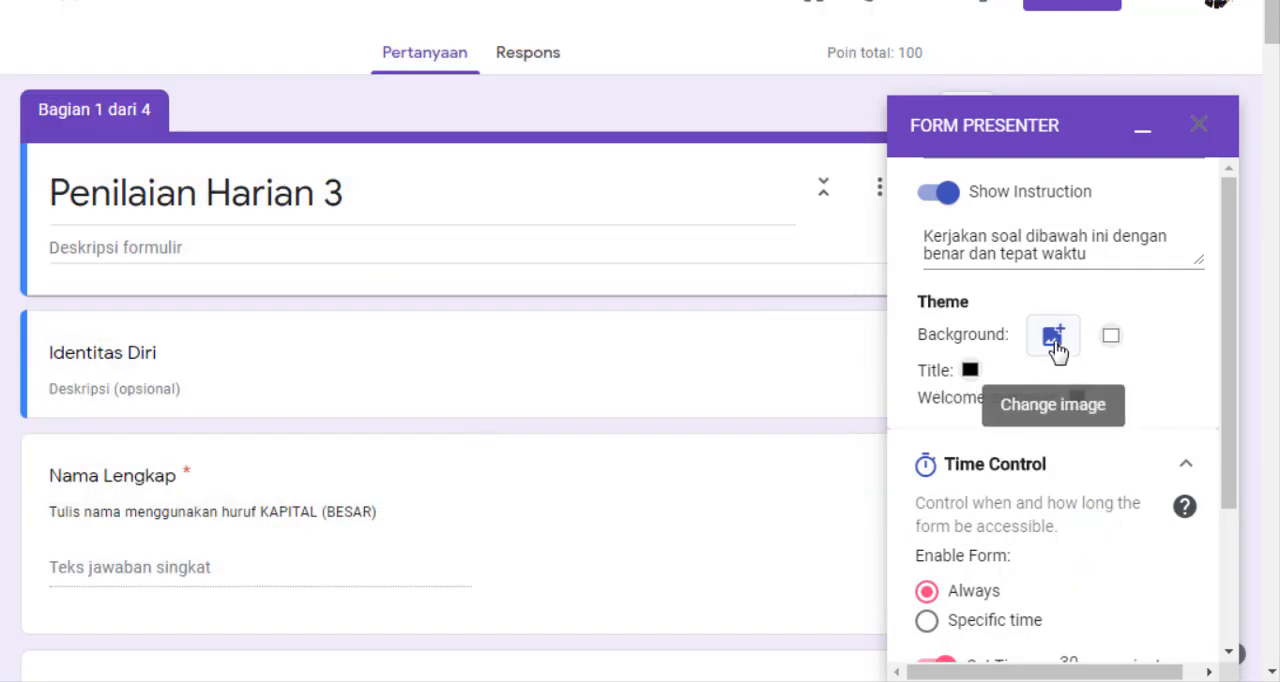
Set the form in Time Control to be enabled only during a specific time
scroll(1063, 429, down, 2)
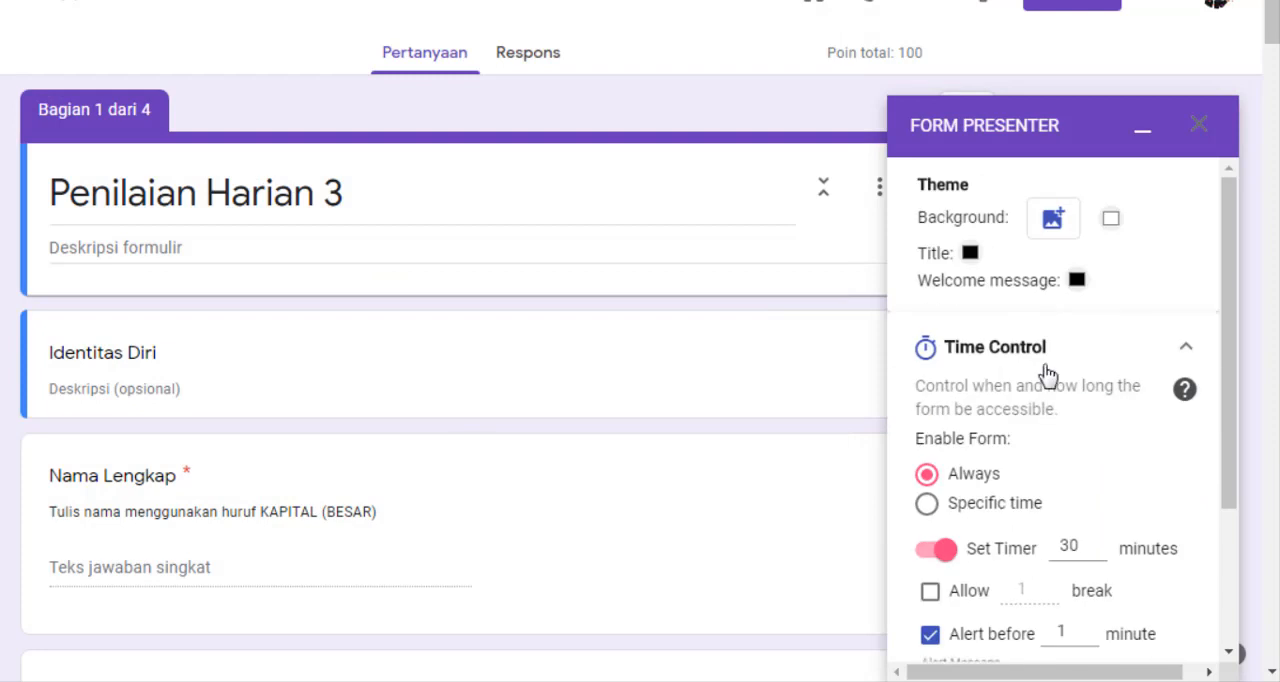
scroll(1034, 362, down, 4)
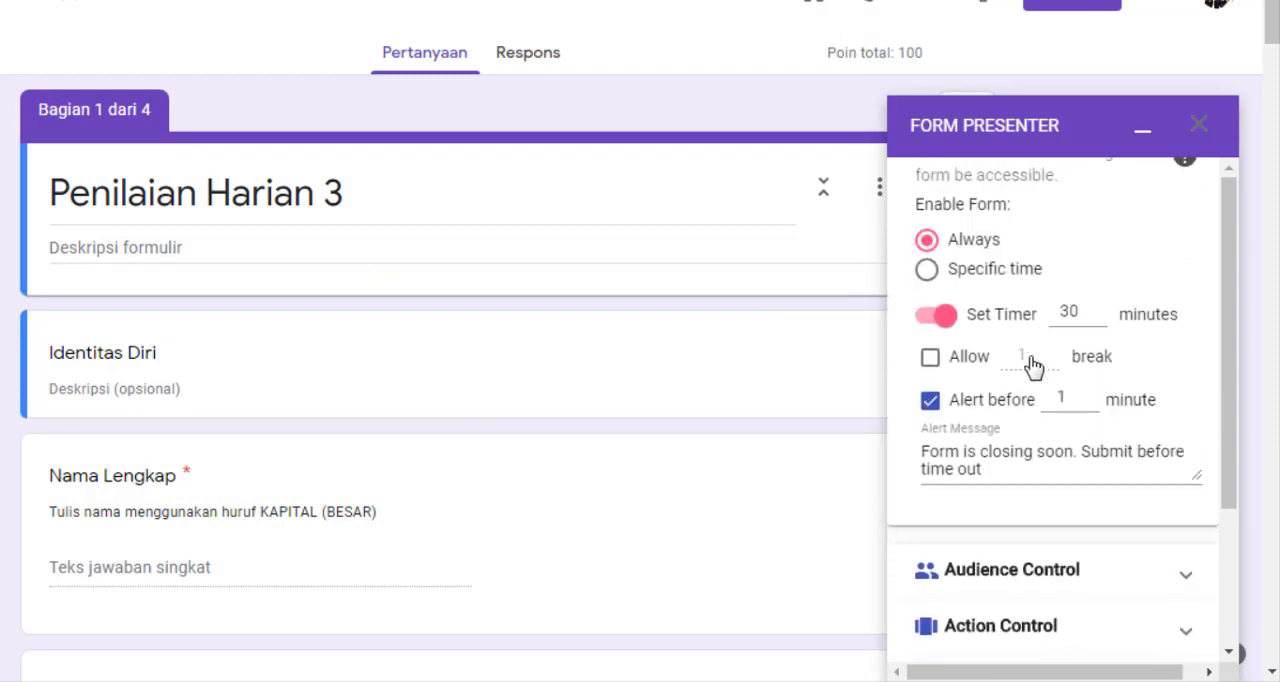
scroll(980, 286, up, 2)
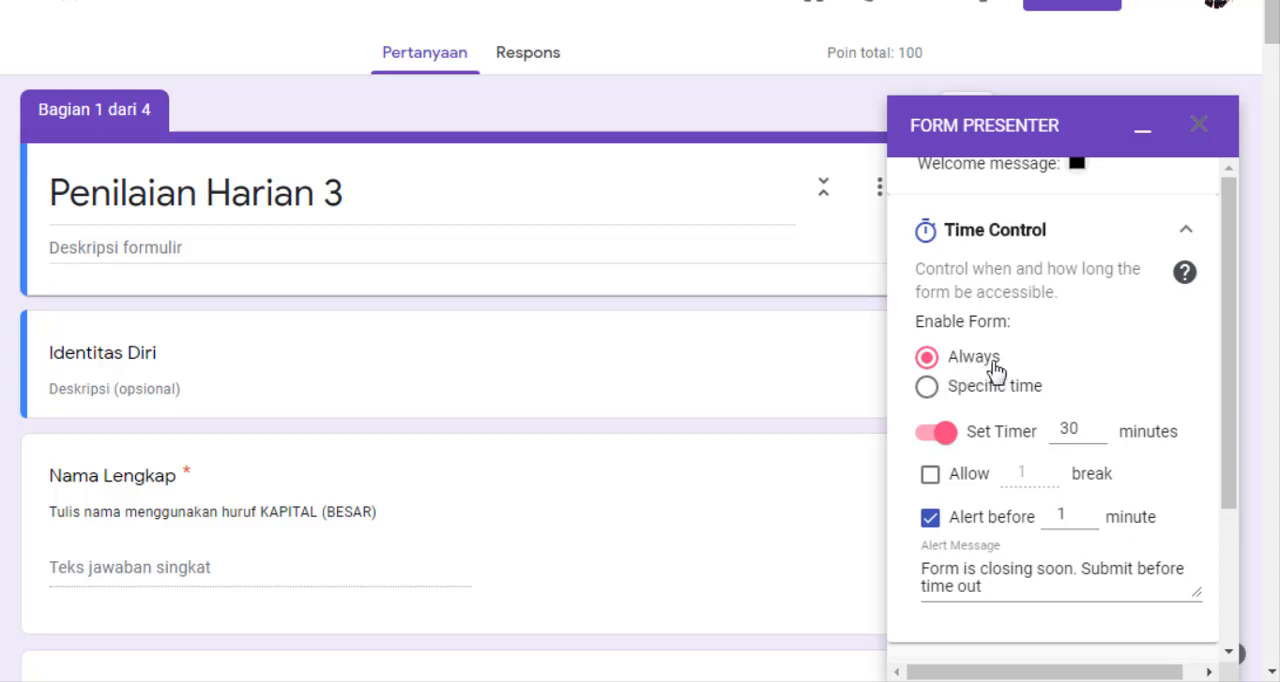
click(927, 387)
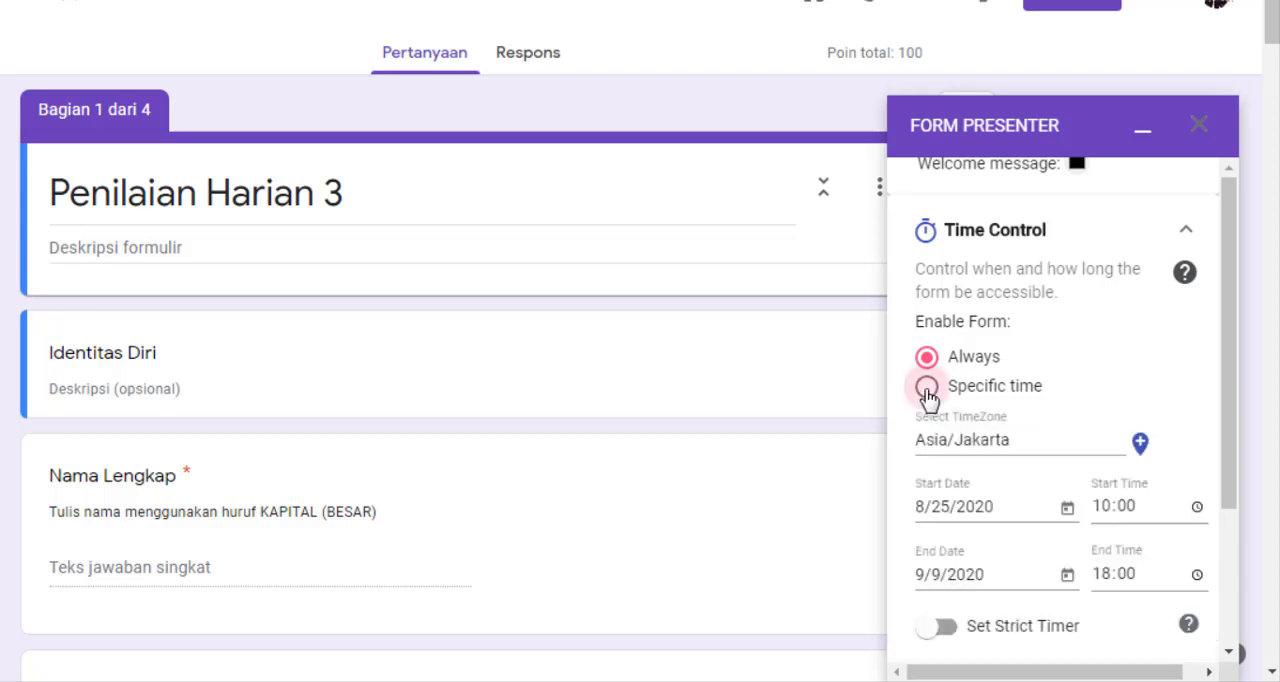
Dismiss the Windows color scheme prompt and set the form's start to 8/25/2020 at 11:35
scroll(943, 386, down, 1)
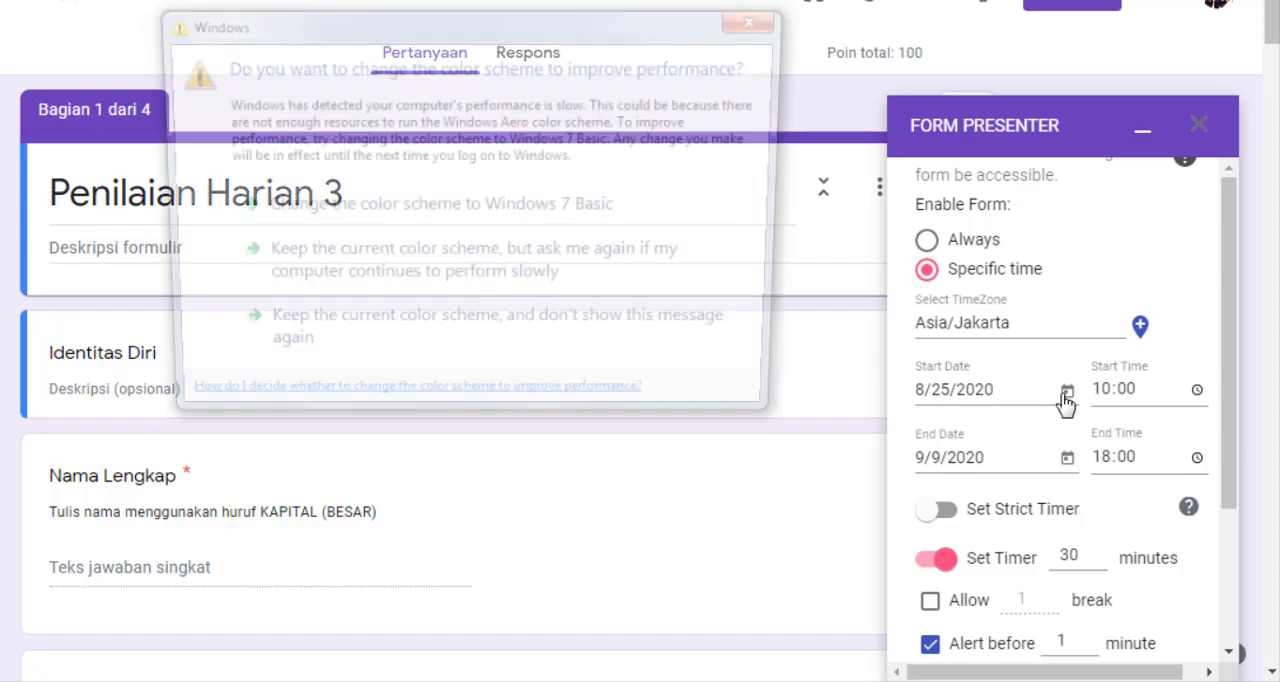
click(742, 19)
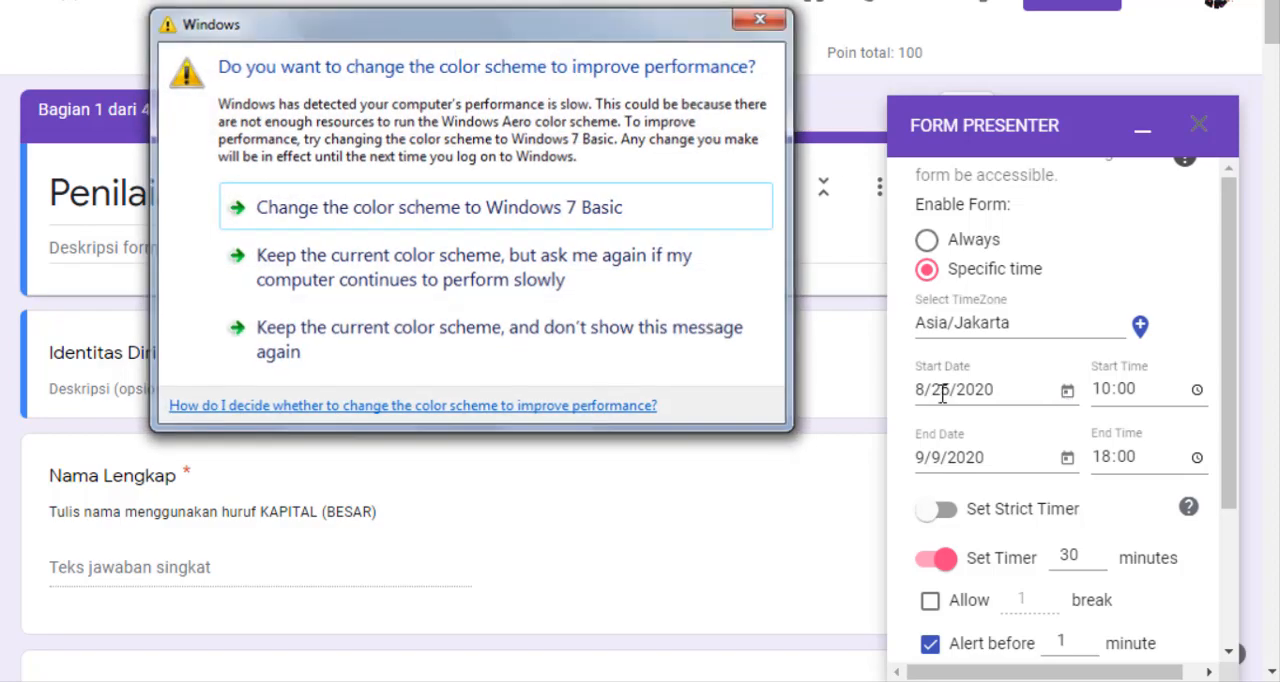
click(1068, 394)
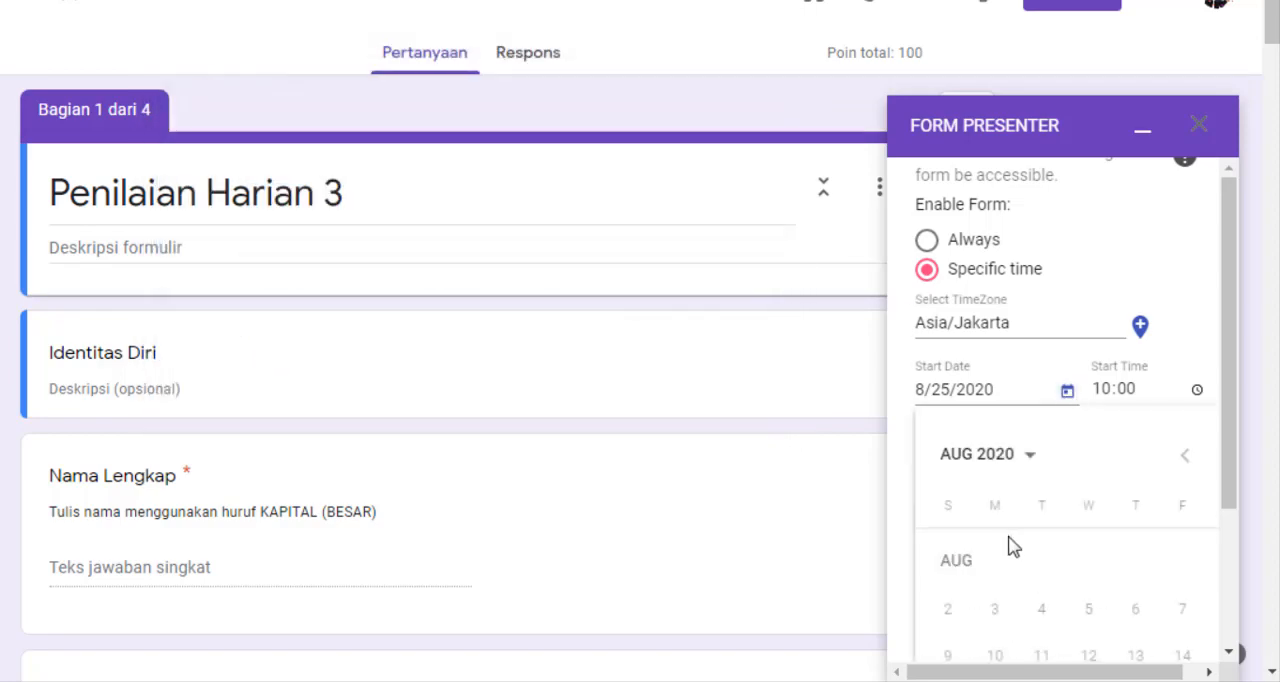
scroll(1010, 550, down, 1)
click(1043, 630)
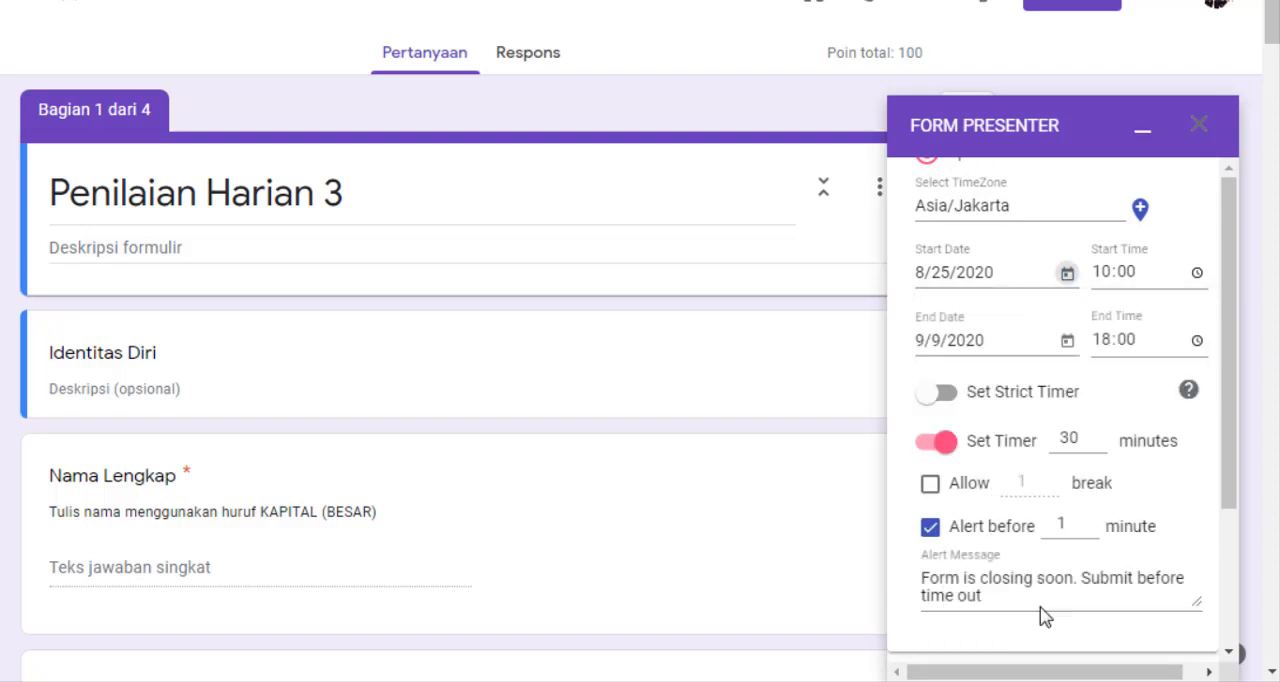
click(1126, 283)
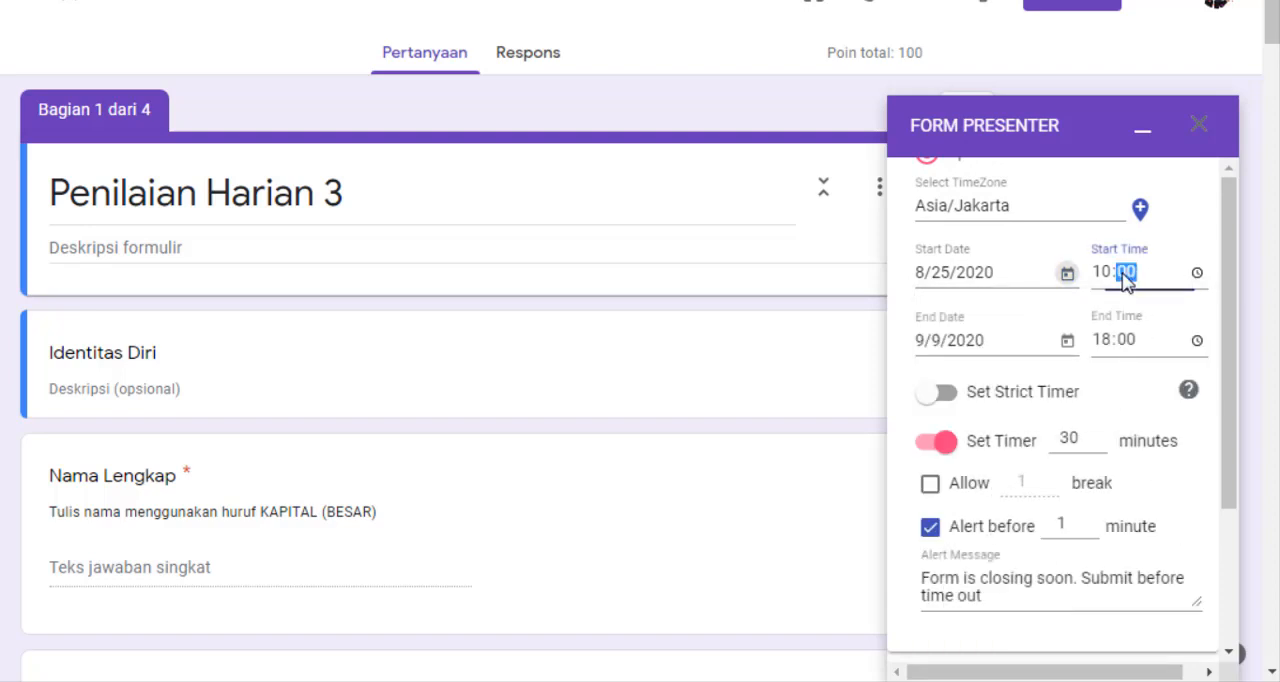
click(1100, 283)
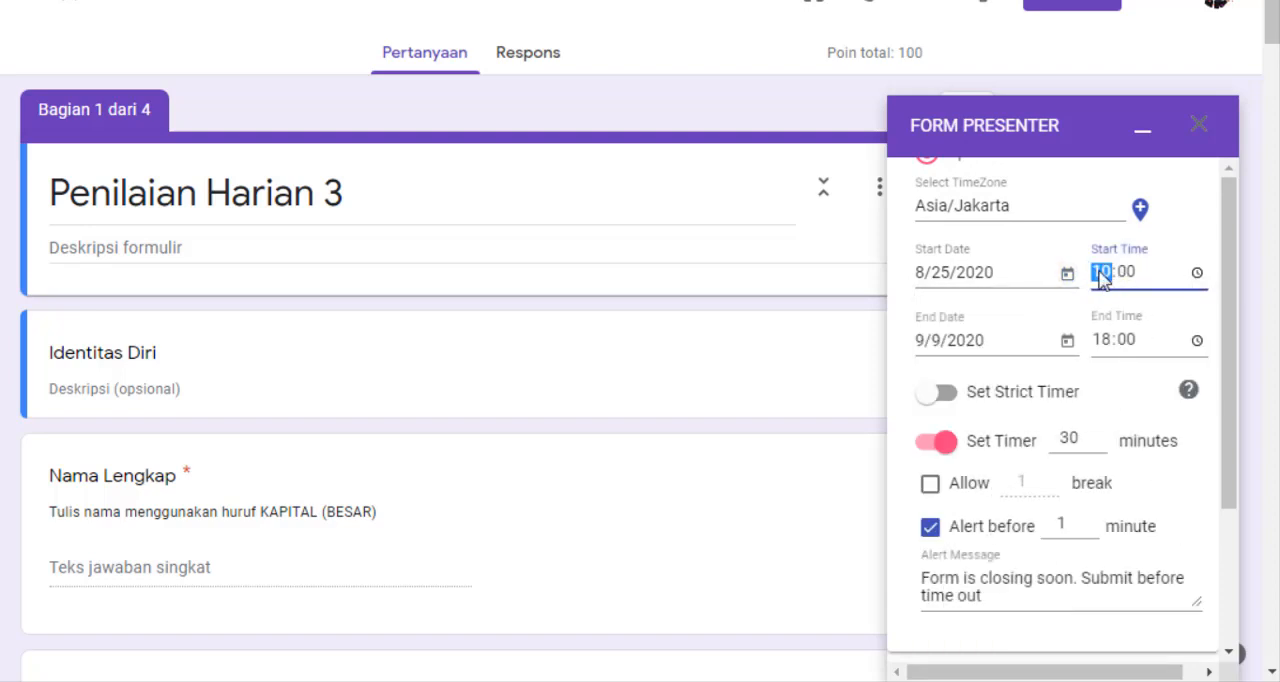
text(11:)
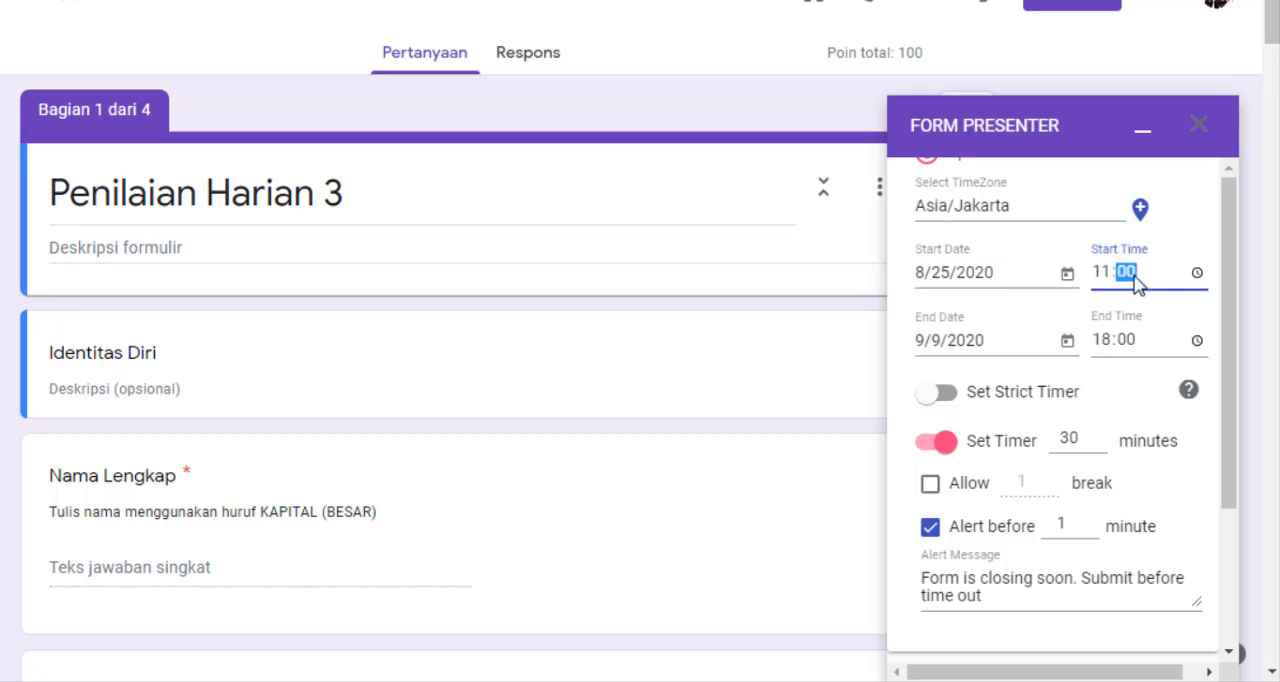
text(35)
Set the form's end date to 8/25/2020 and its end time to 12:00
click(1066, 340)
scroll(1060, 491, down, 2)
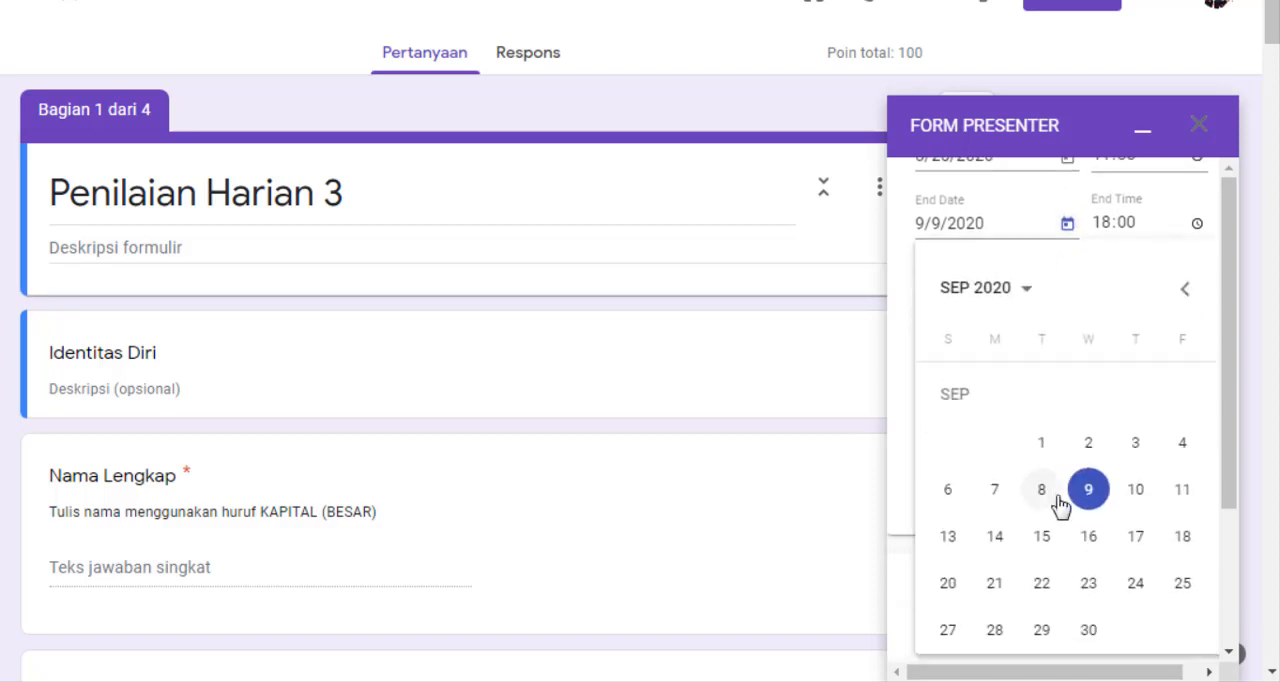
click(1010, 293)
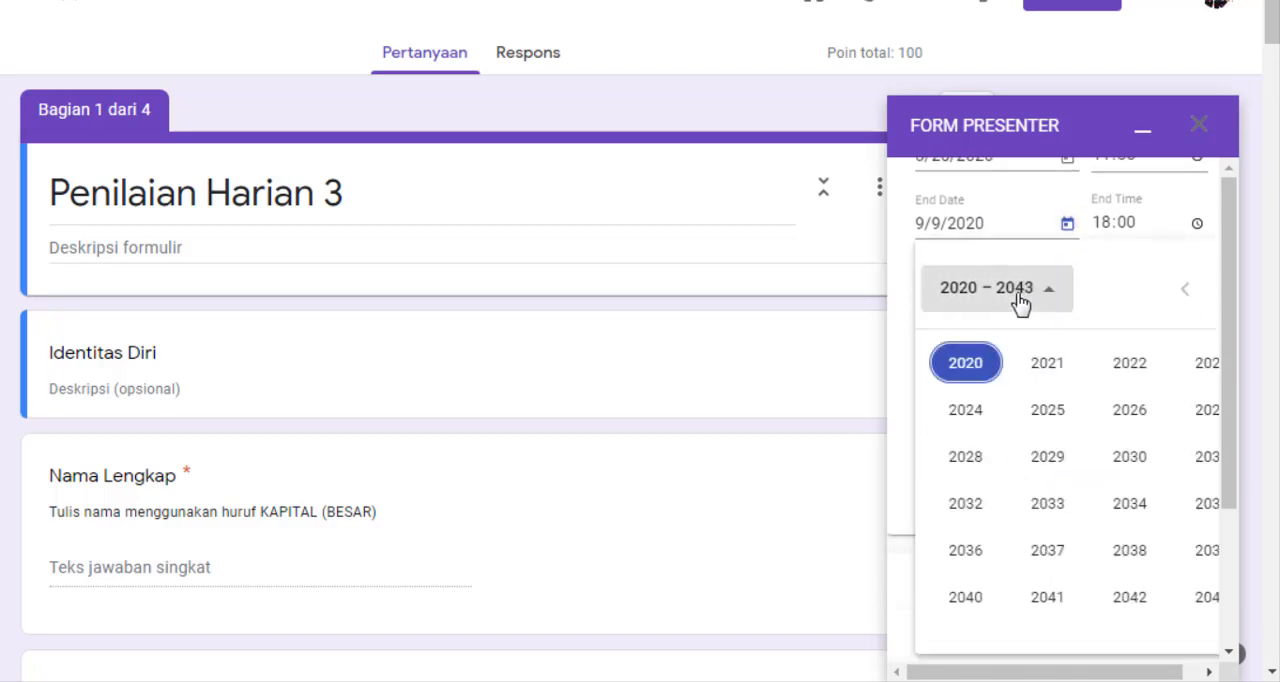
click(982, 368)
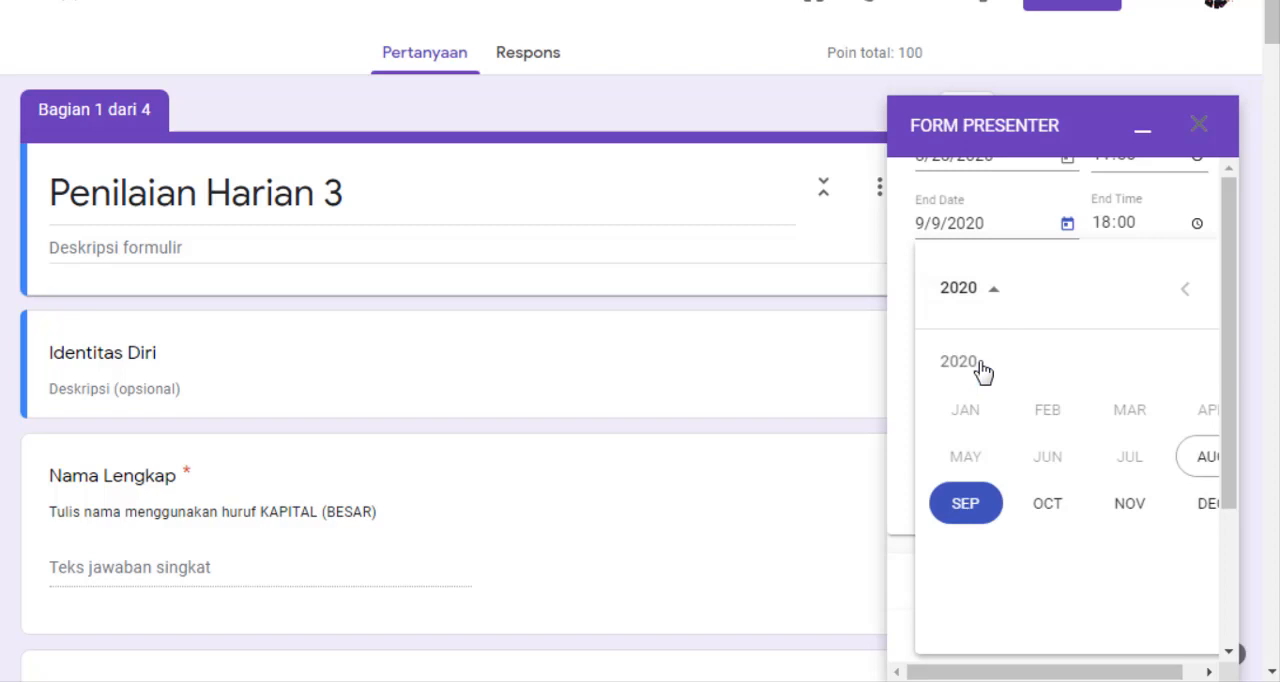
click(1208, 460)
click(1047, 584)
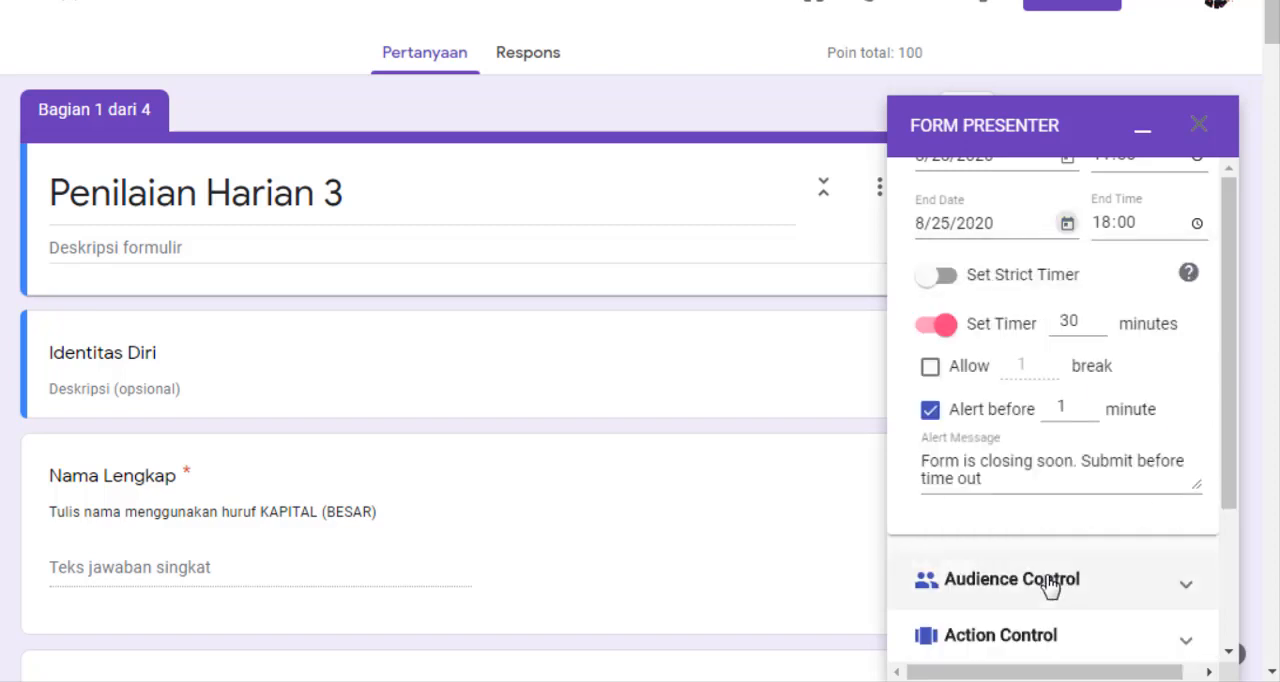
click(1100, 222)
scroll(1108, 291, up, 1)
text(12)
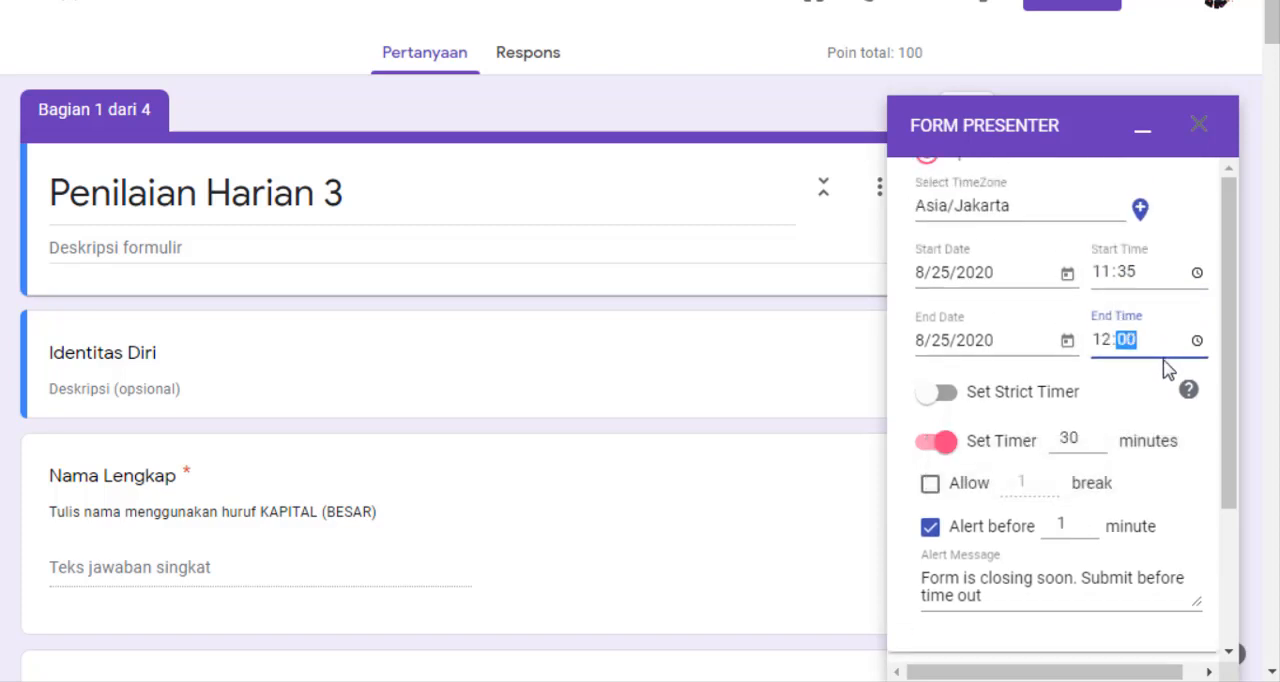
Try timer durations of 120, 90 and 60 minutes, and set the timer back to 30 minutes
scroll(1110, 400, down, 1)
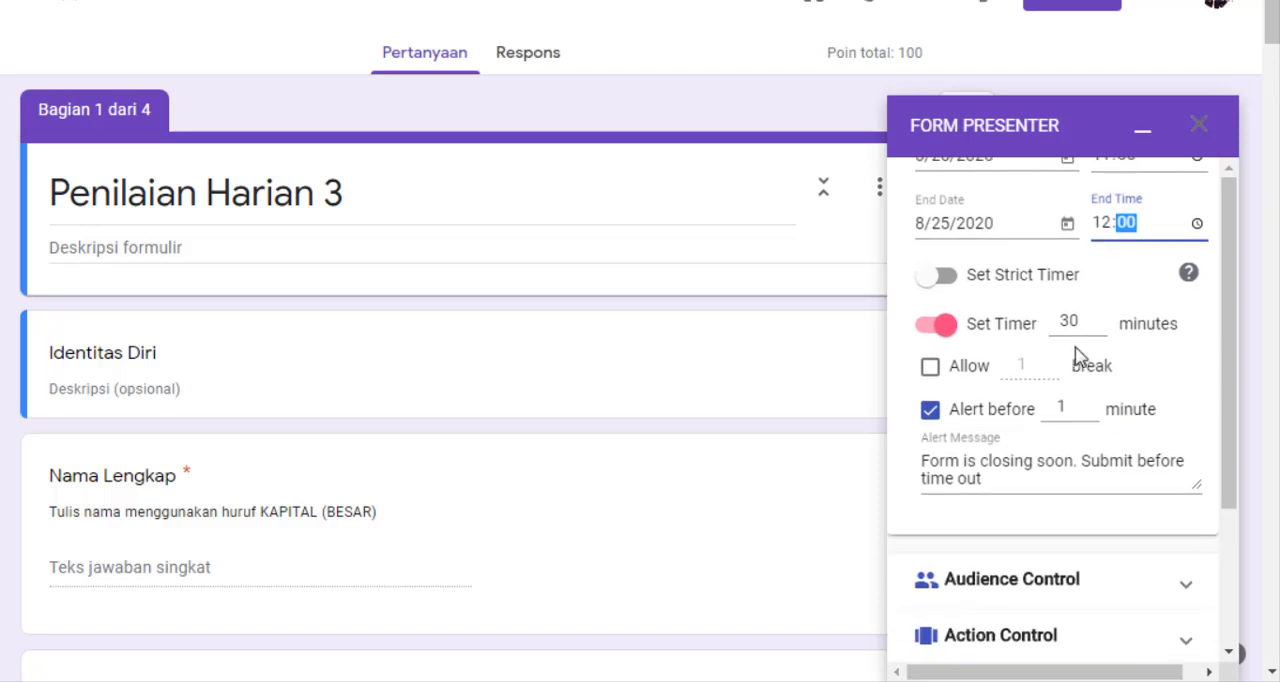
click(1081, 323)
double_click(1086, 322)
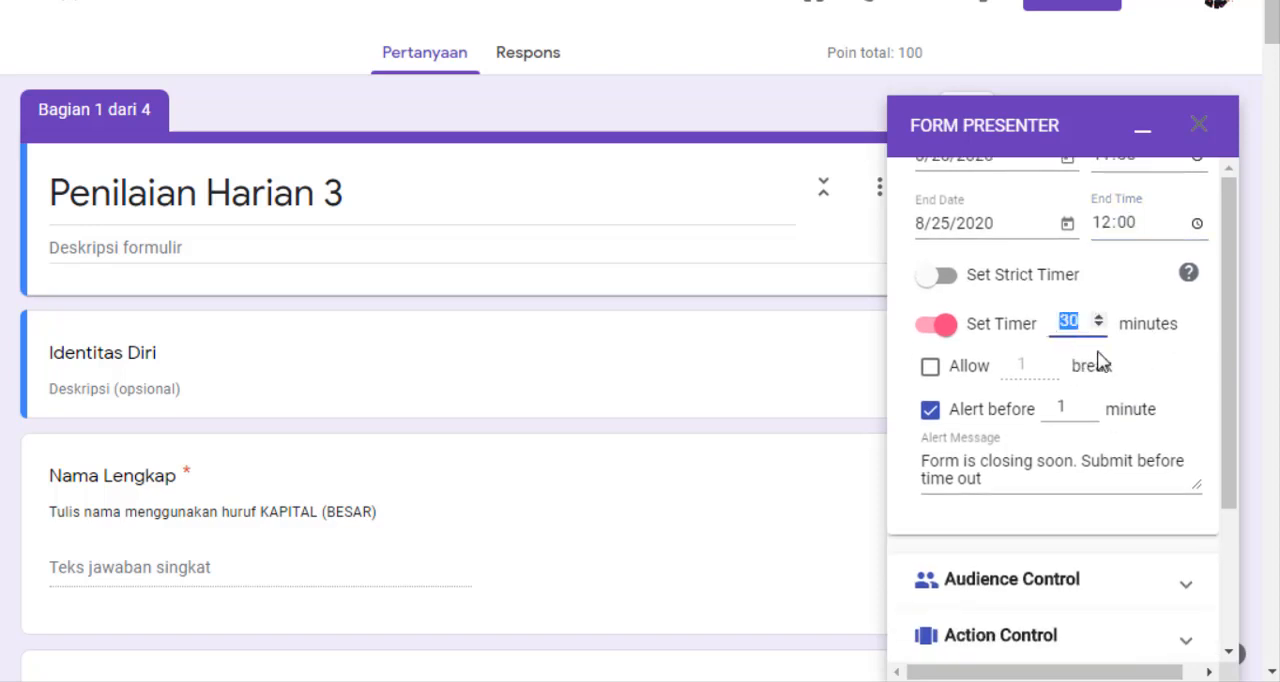
text(120)
key(BackSpace)
key(BackSpace)
key(BackSpace)
text(9060)
double_click(1078, 319)
text(30)
Set the alert to 5 minutes before closing and the timer to 10 minutes
double_click(1066, 409)
text(5)
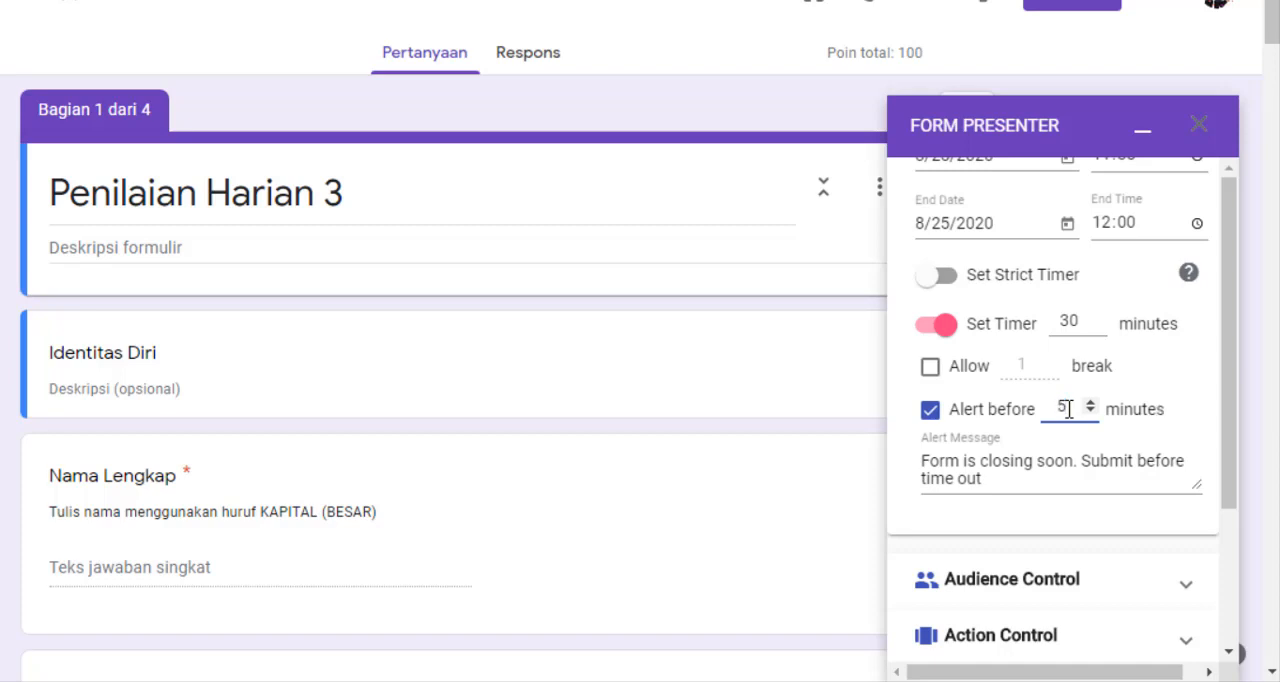
drag(1083, 322, 1063, 313)
text(1)
Replace the alert message with "Waktu mengerjakan tinggal 5 menit"
drag(990, 474, 913, 462)
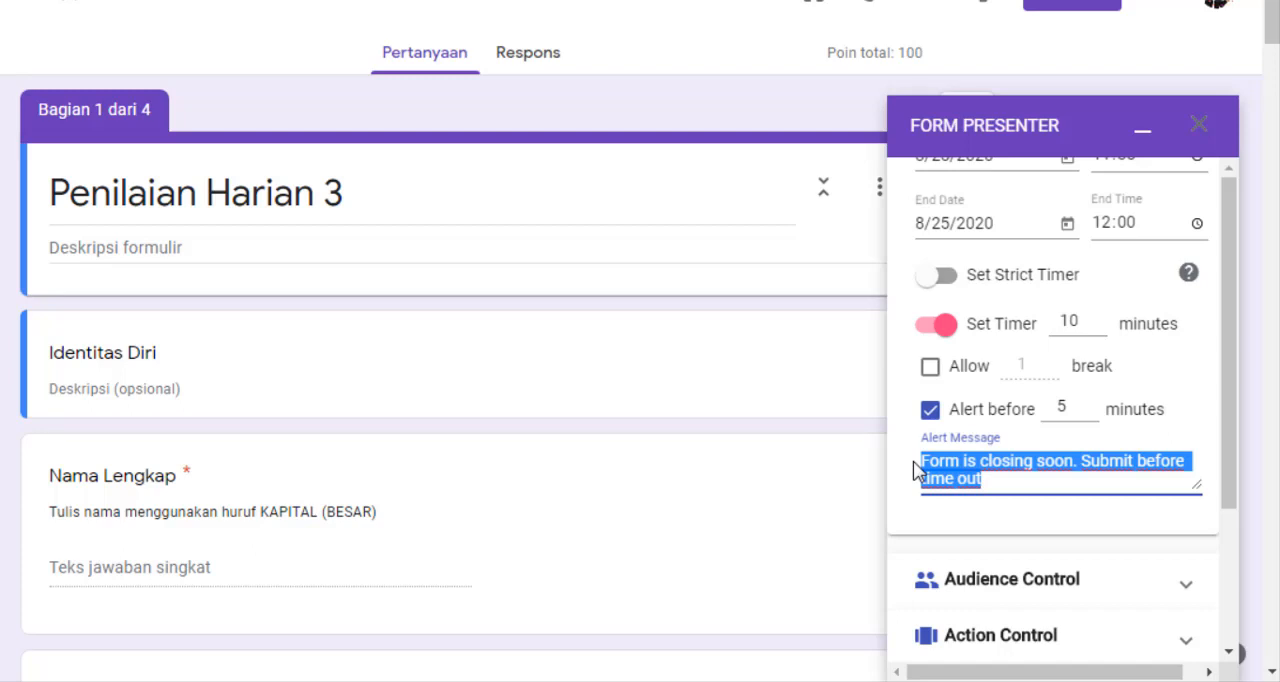
text(Waktu me)
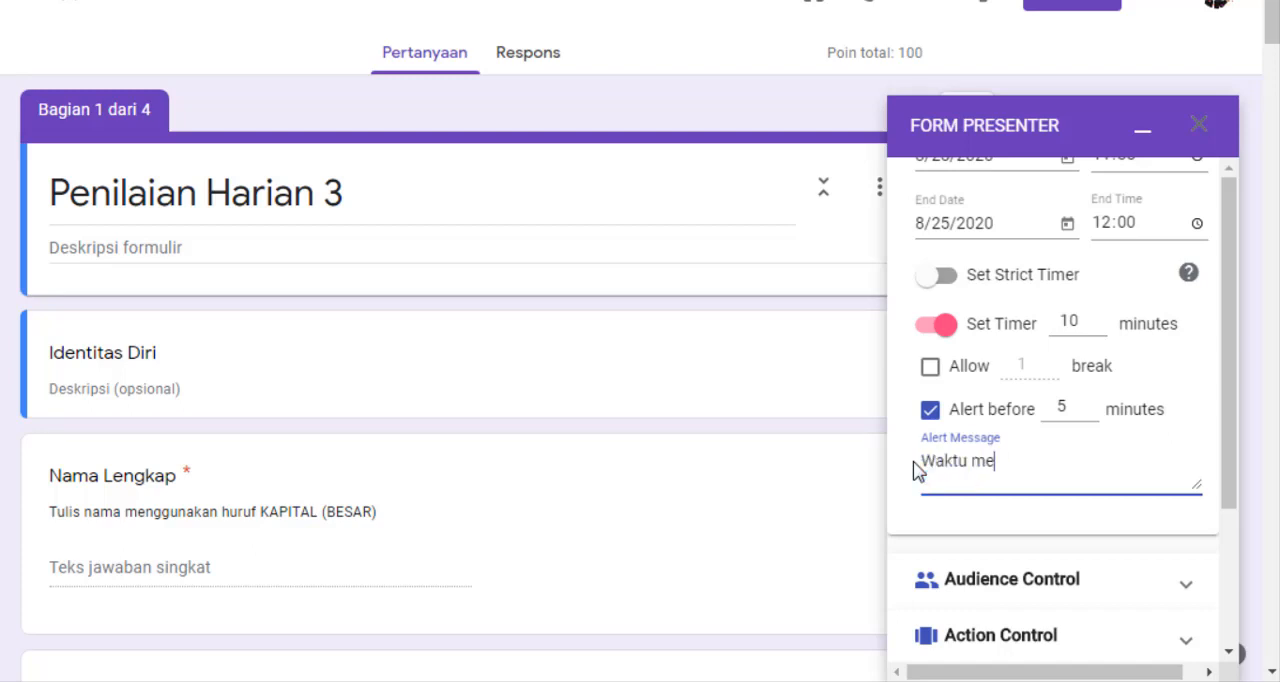
text(ngerjakan t)
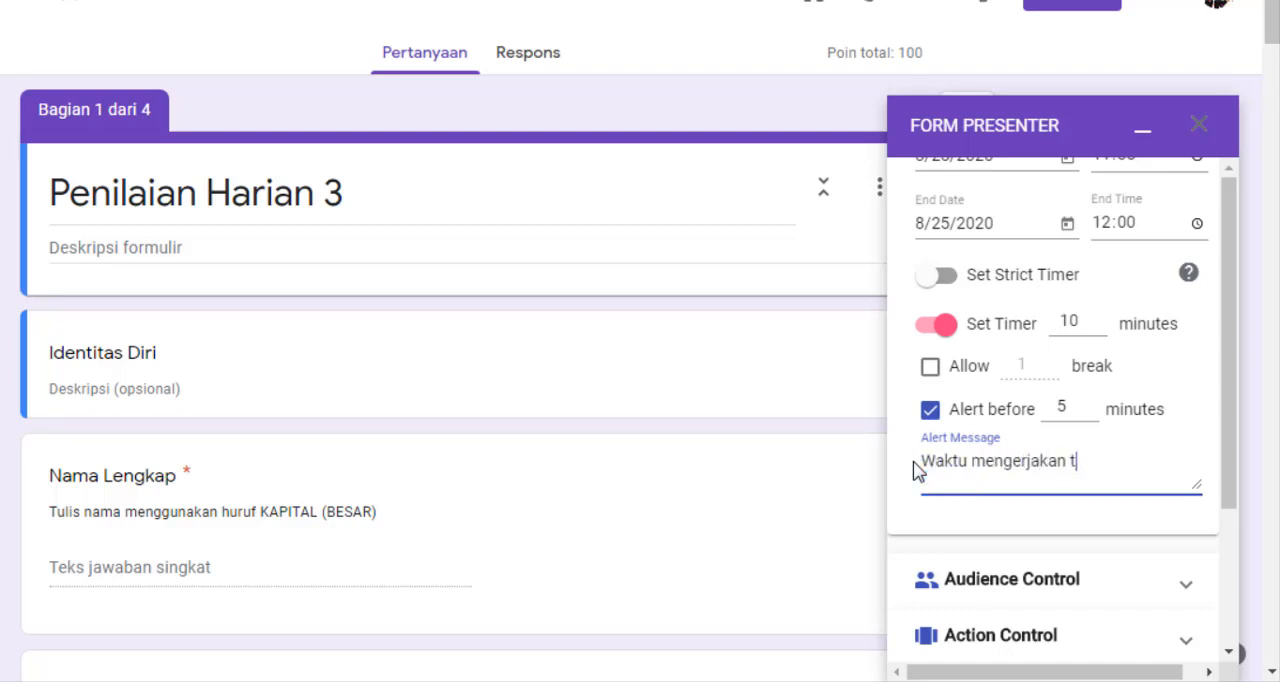
text(inggal 5 menit)
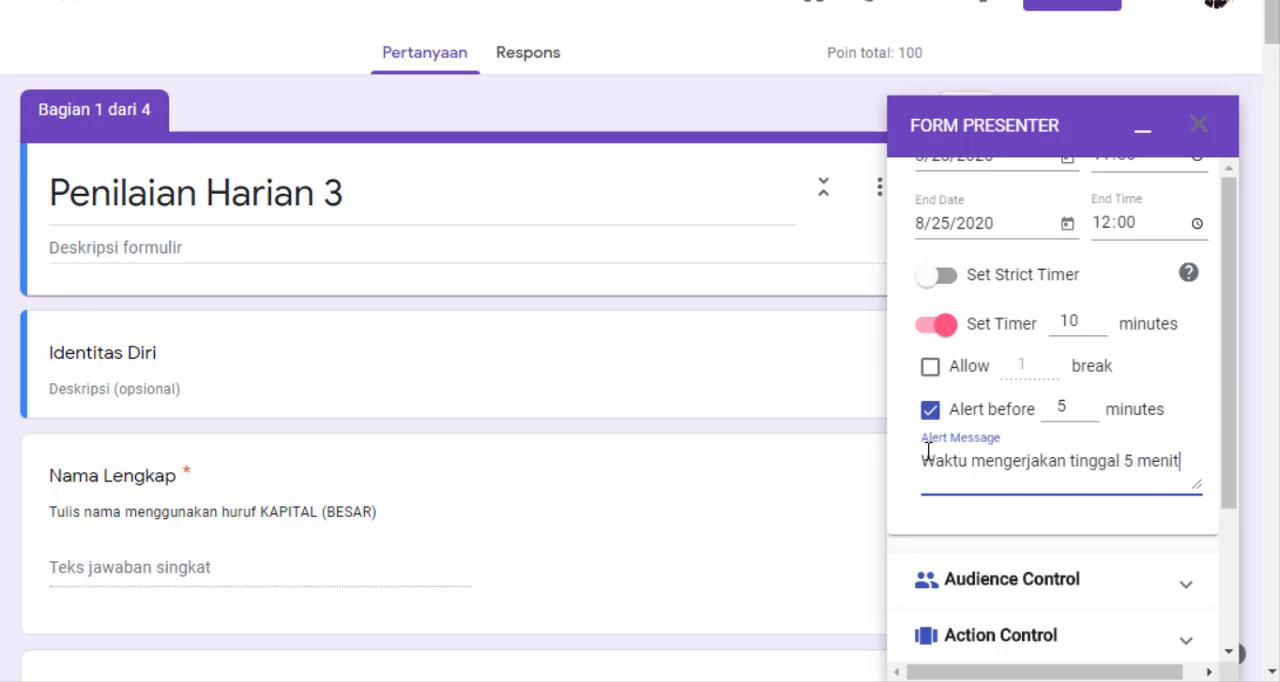
Set the timer to 3 minutes and the alert to 1 minute before closing
click(1068, 320)
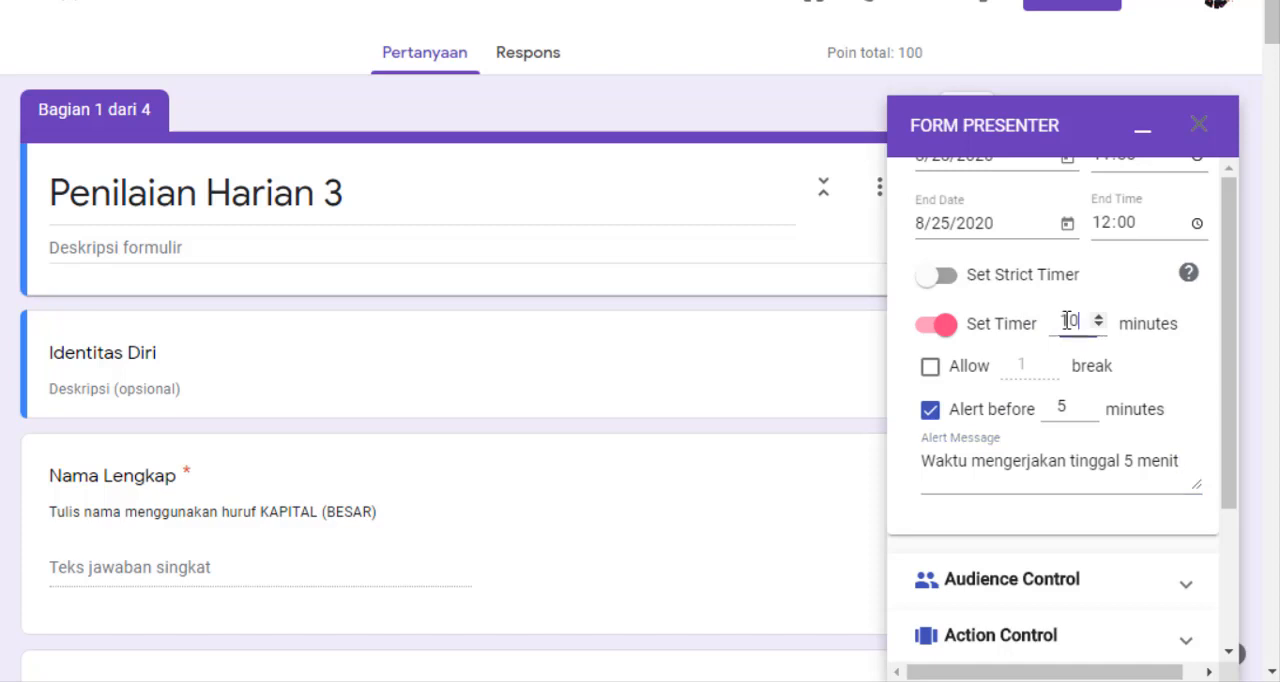
double_click(1068, 320)
text(3)
double_click(1055, 406)
text(1)
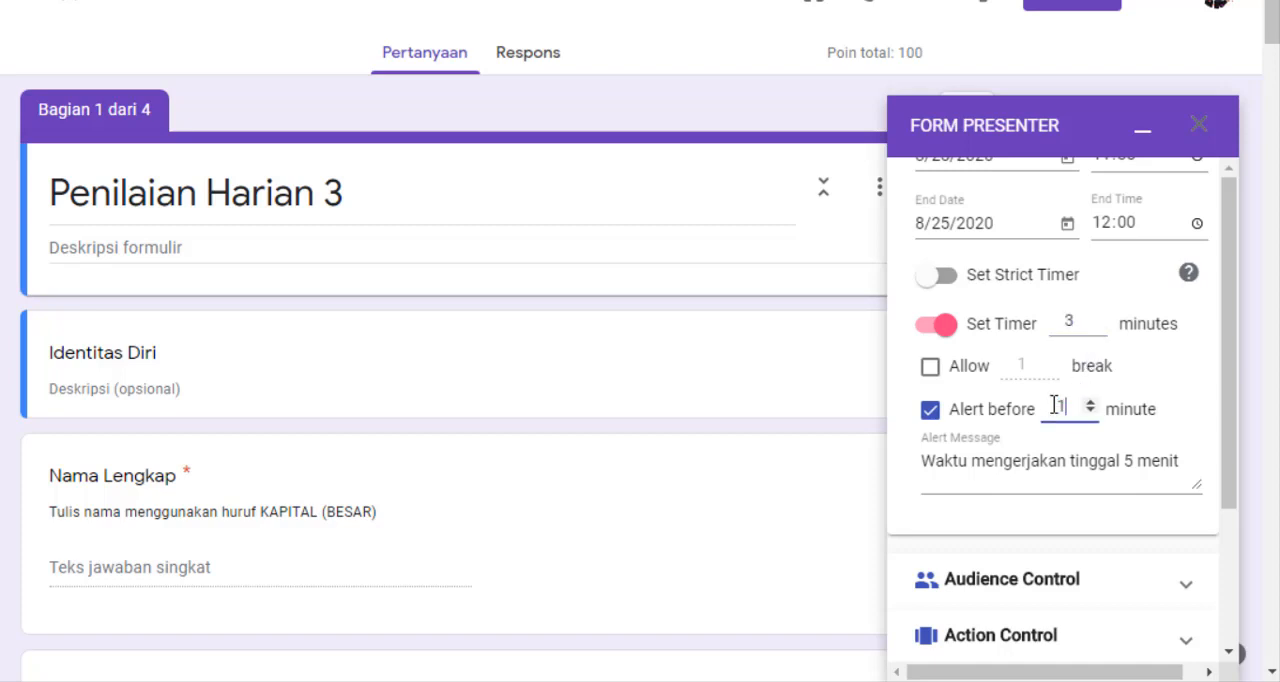
Examine the options available under Audience Control and Action Control
scroll(1127, 440, down, 1)
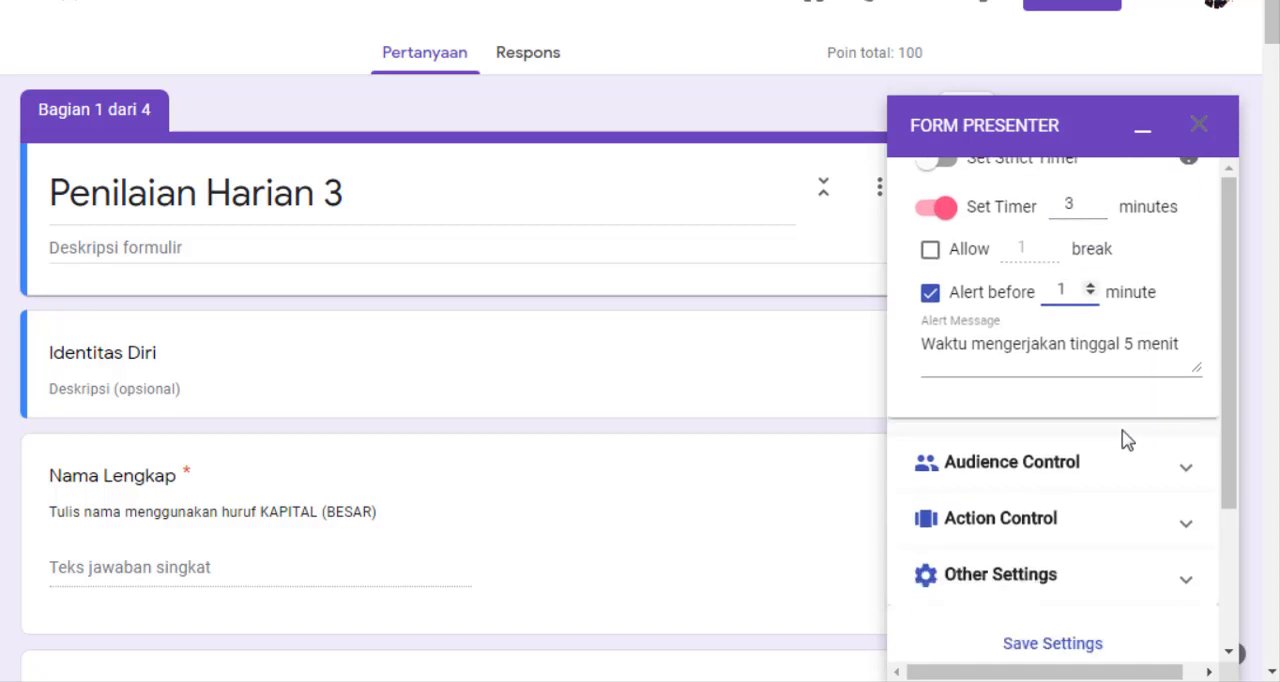
click(1183, 473)
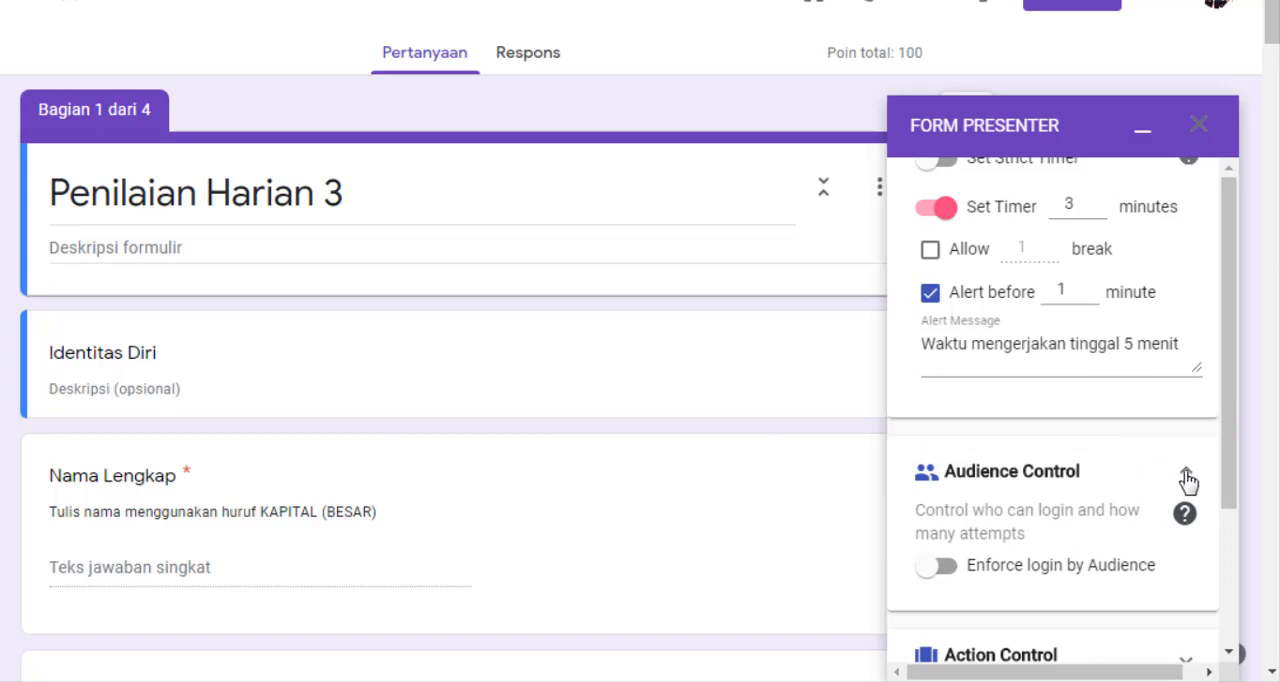
click(1187, 478)
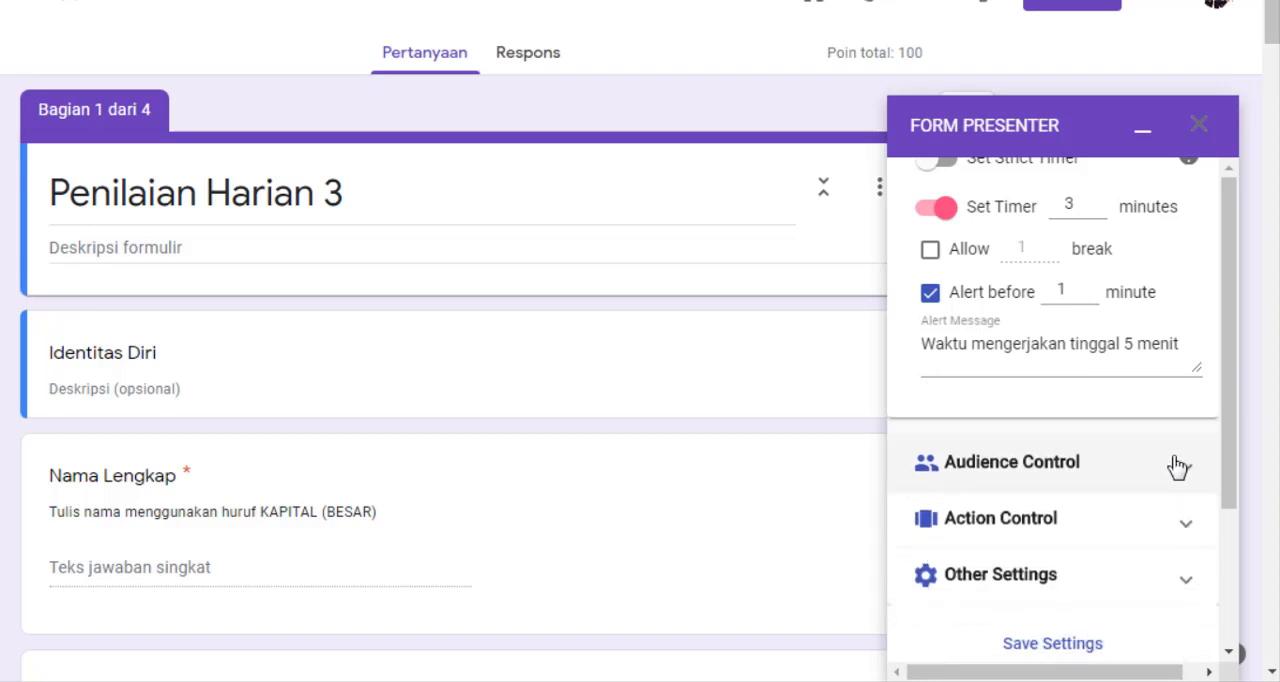
click(1183, 508)
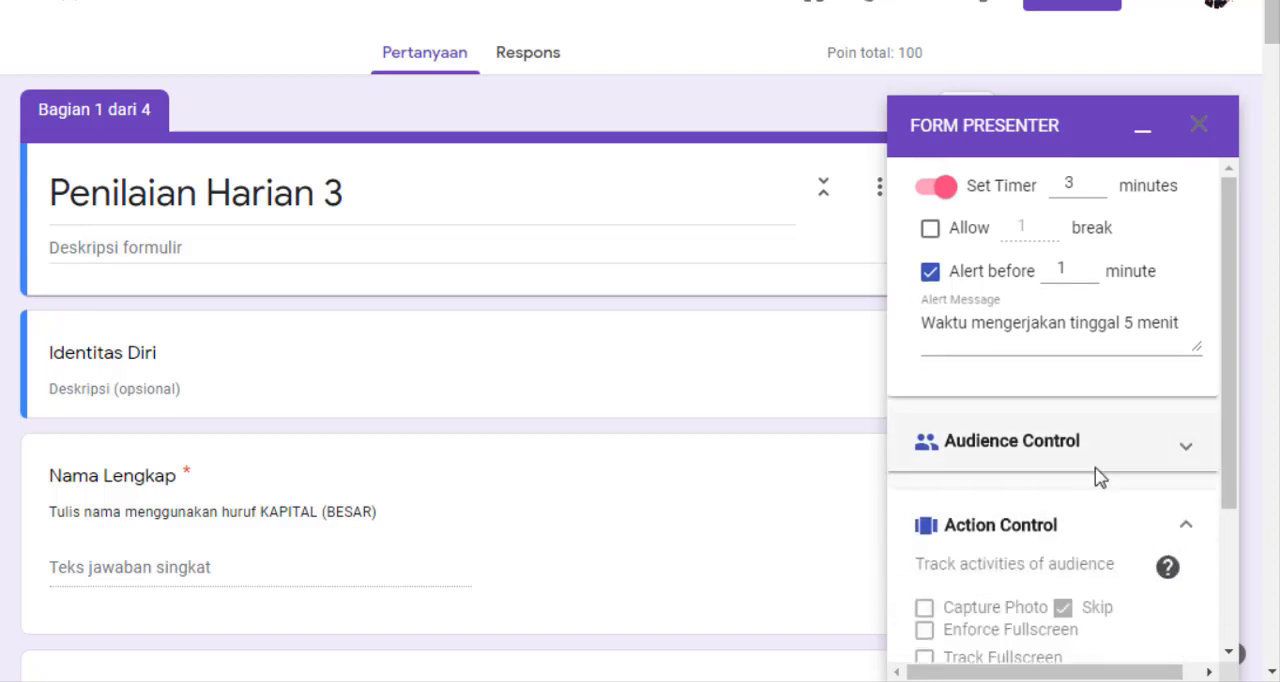
scroll(1095, 476, down, 3)
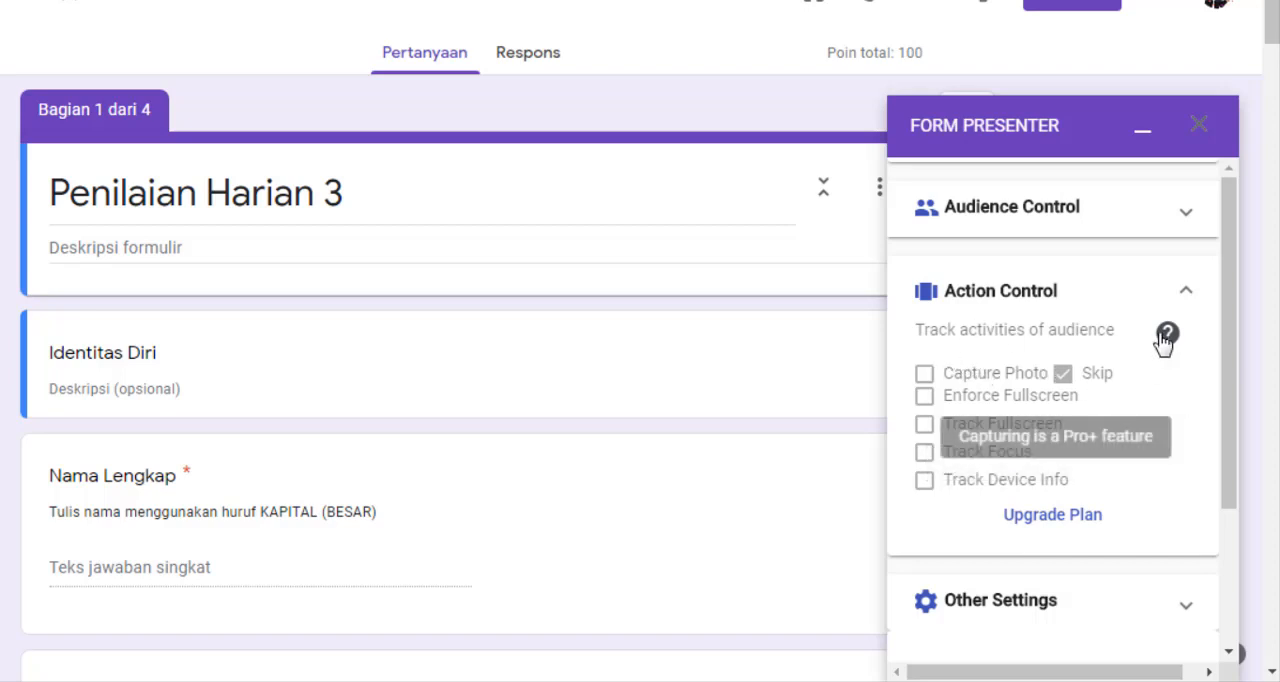
click(1189, 297)
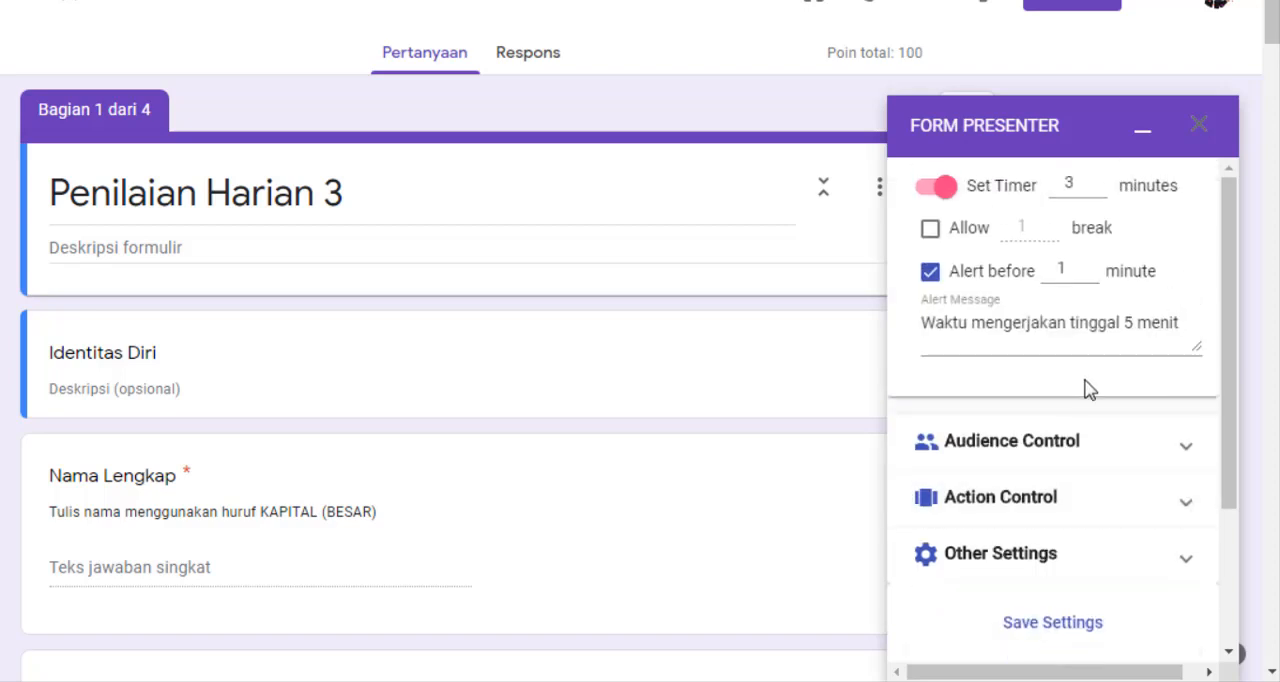
Review the time settings and save the Form Presenter settings
scroll(1088, 405, down, 2)
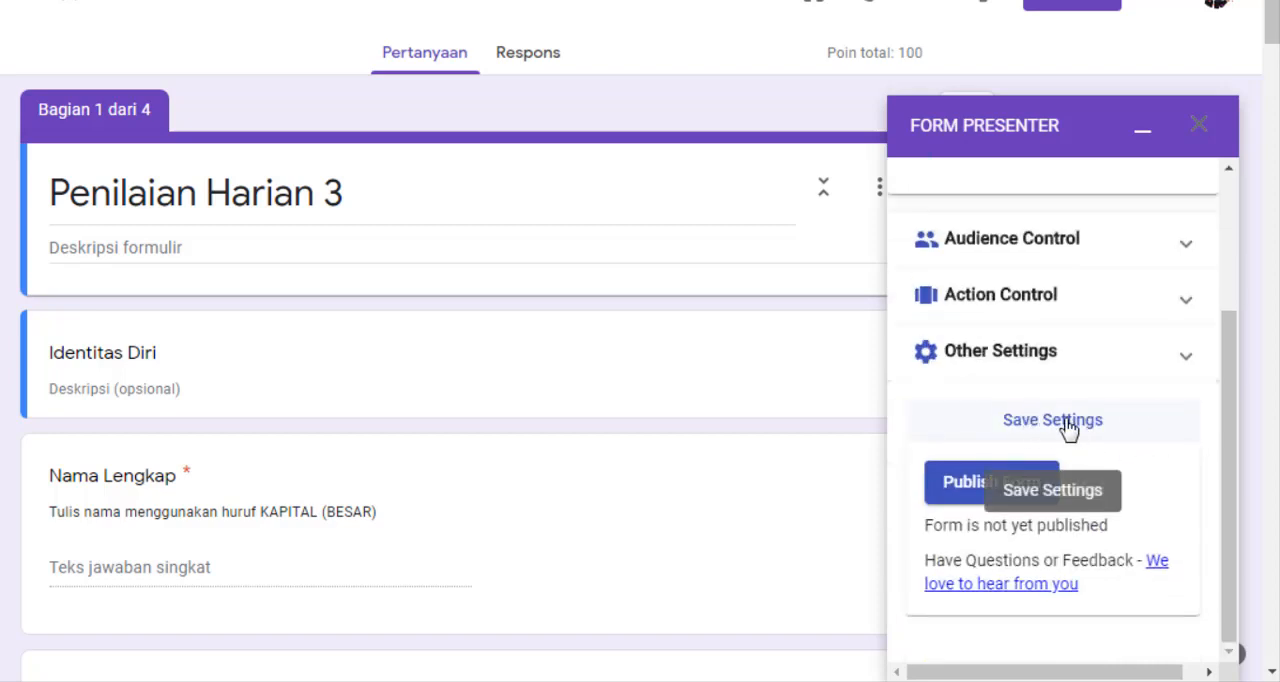
scroll(1070, 400, up, 4)
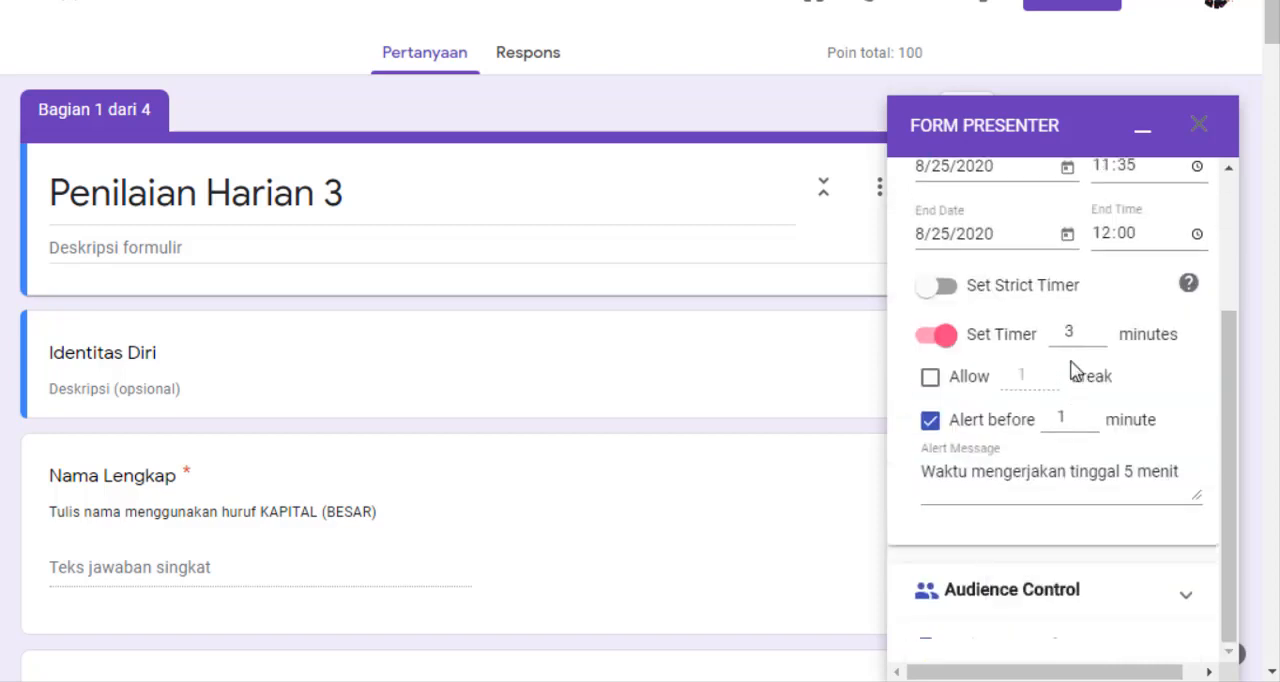
scroll(1072, 366, down, 1)
scroll(1095, 440, down, 4)
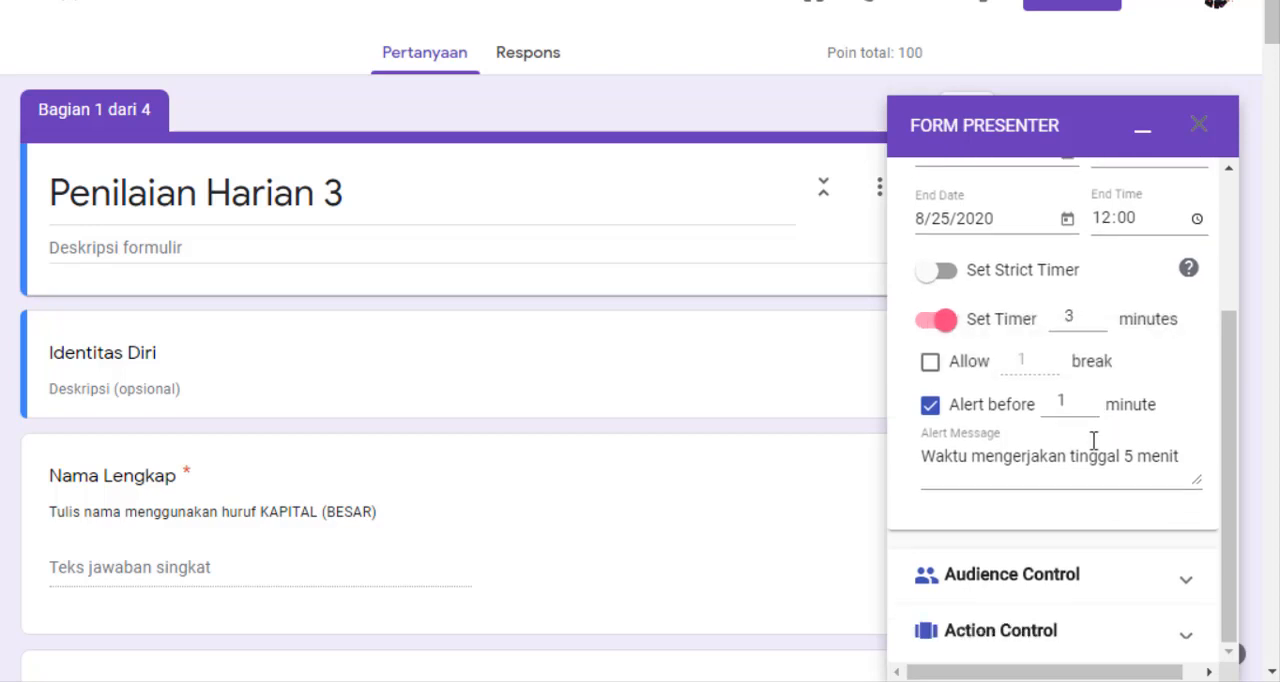
click(1076, 428)
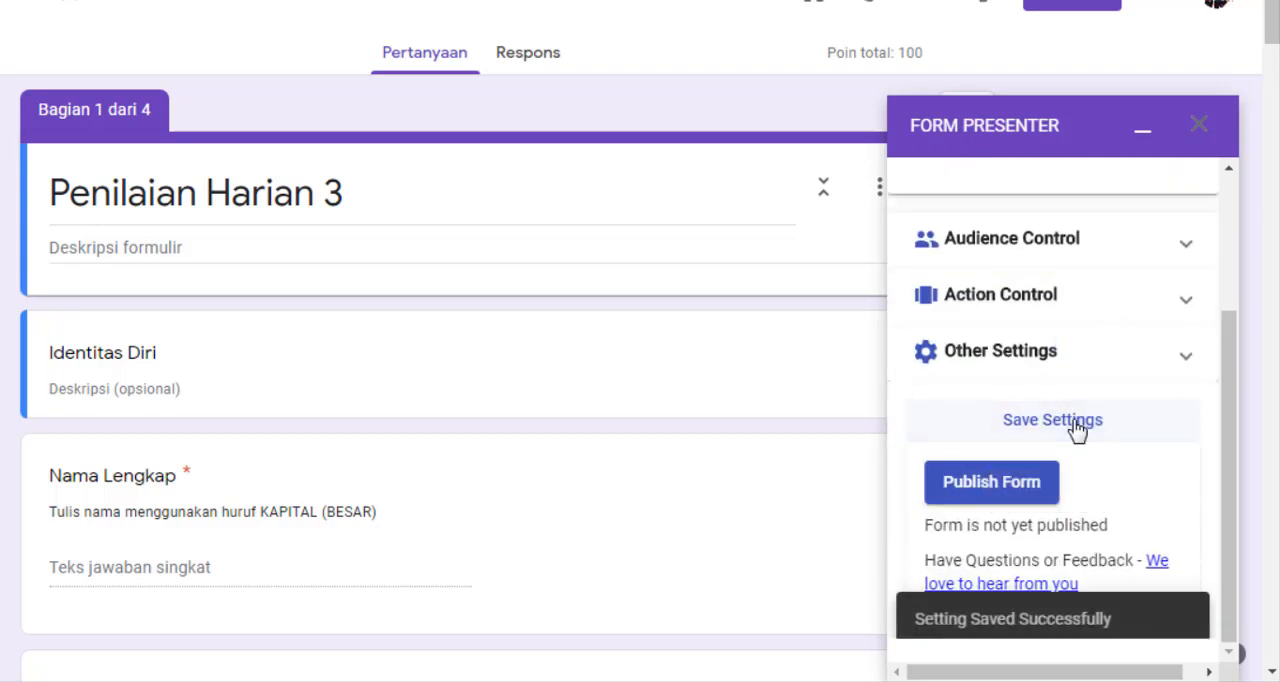
Publish the form through Form Presenter and bring up its viewing and sharing options
click(1025, 478)
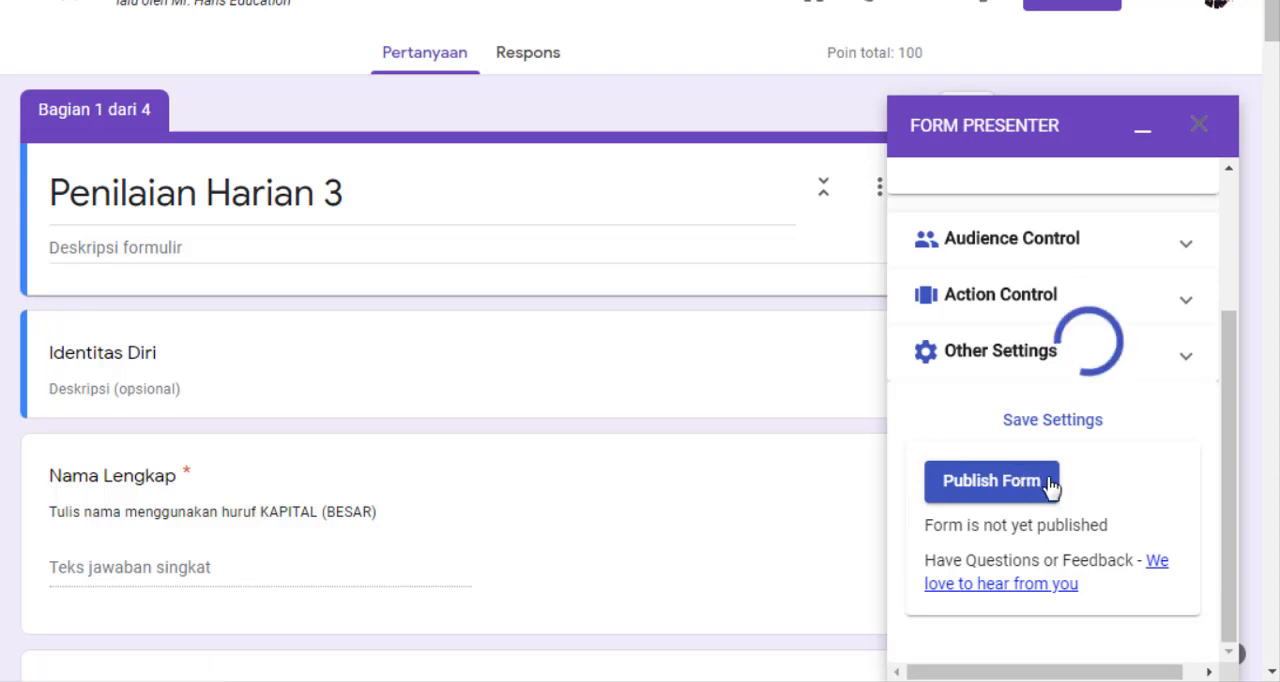
scroll(1060, 480, down, 1)
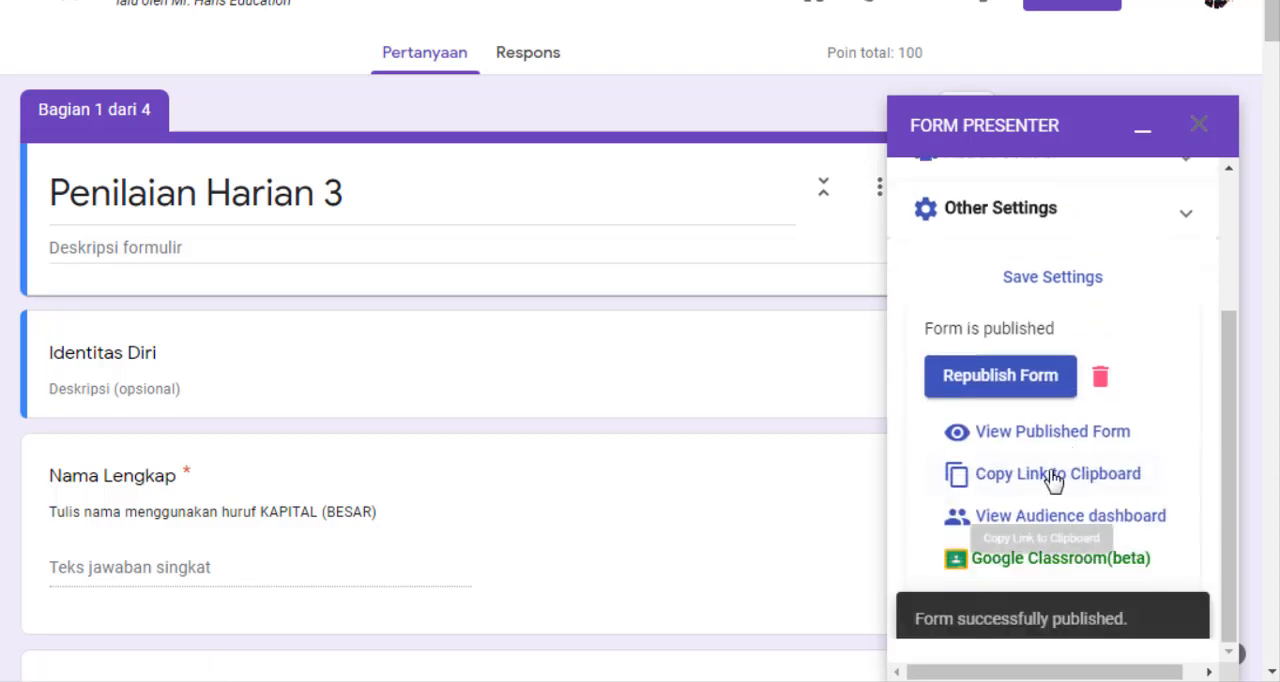
scroll(1053, 480, down, 1)
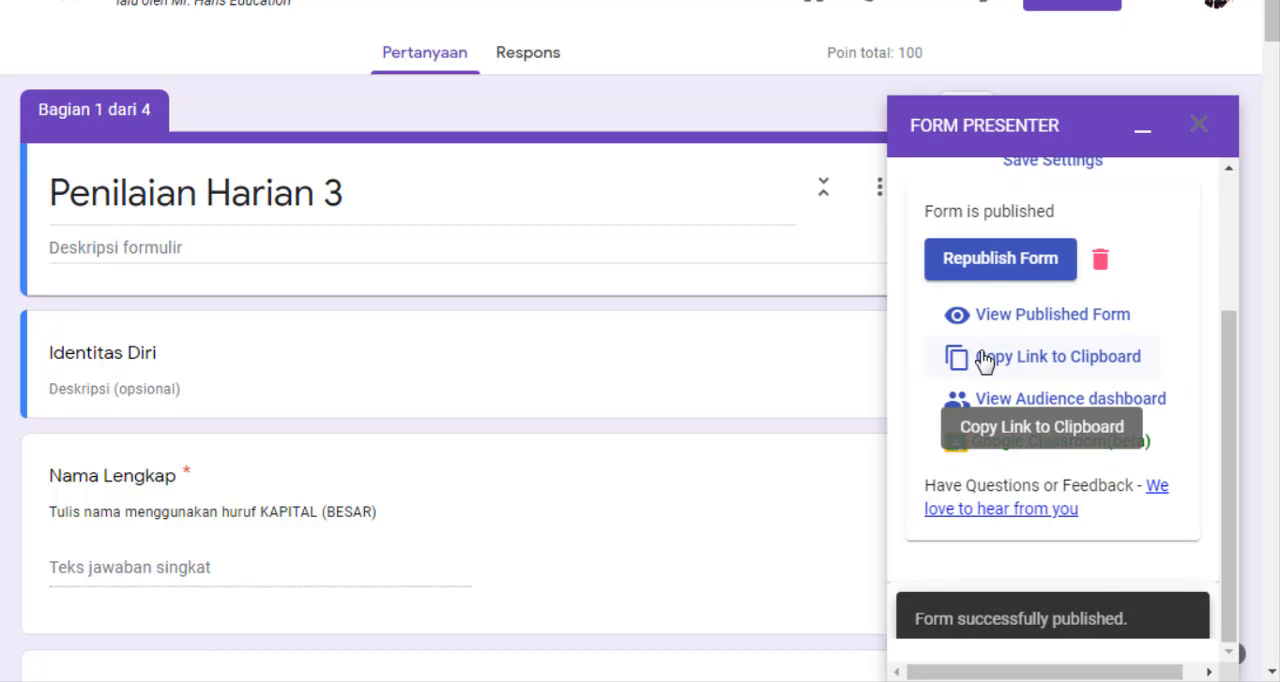
scroll(985, 362, down, 1)
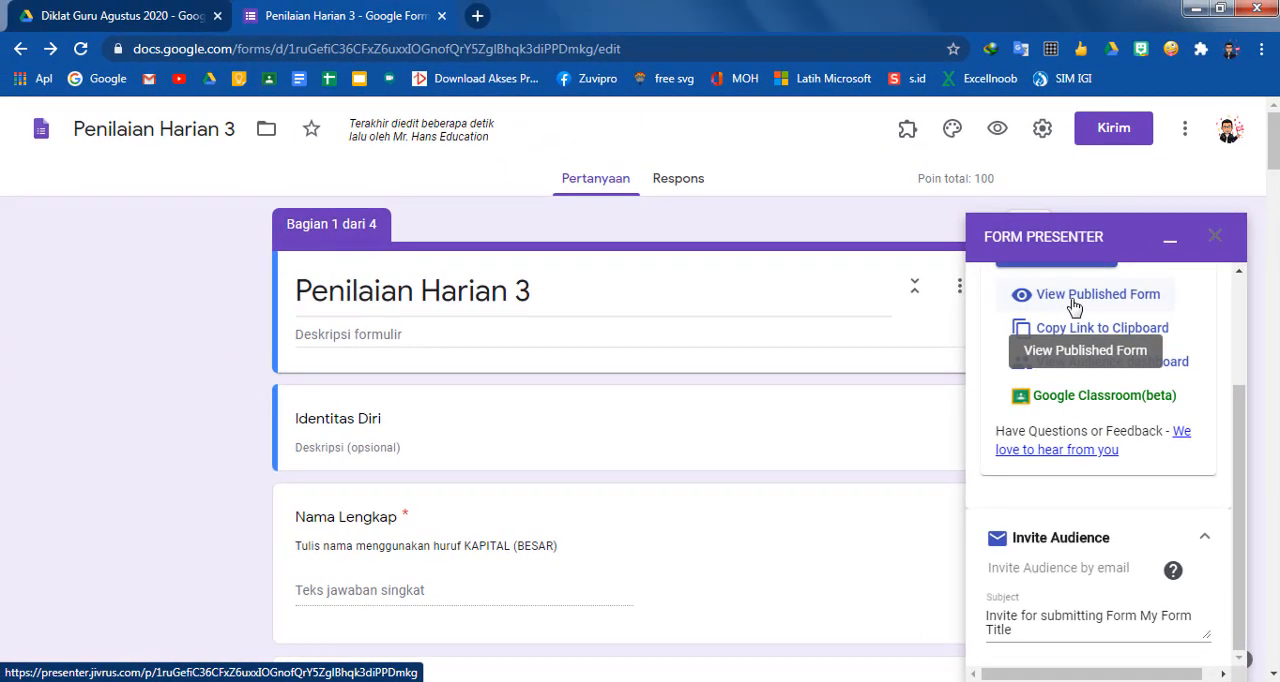
Open the published form, dismiss the translation prompt, and review the welcome page with its time limit and schedule
click(1072, 298)
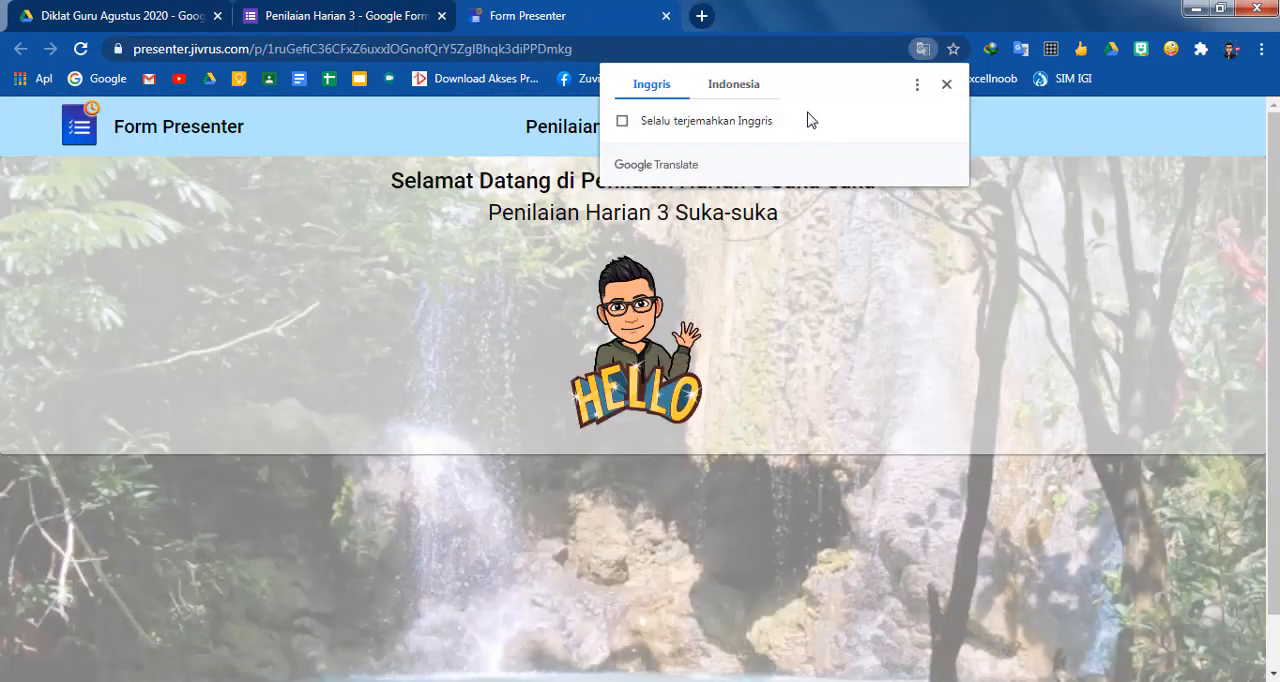
click(946, 85)
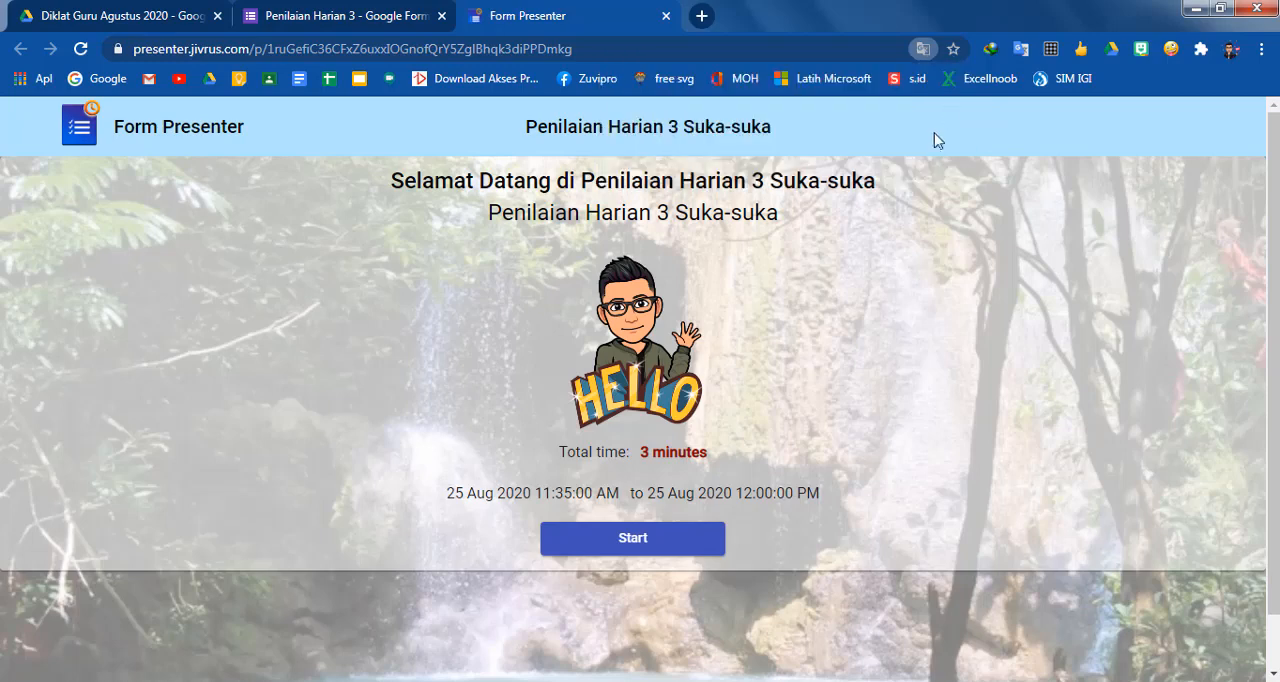
scroll(829, 390, down, 1)
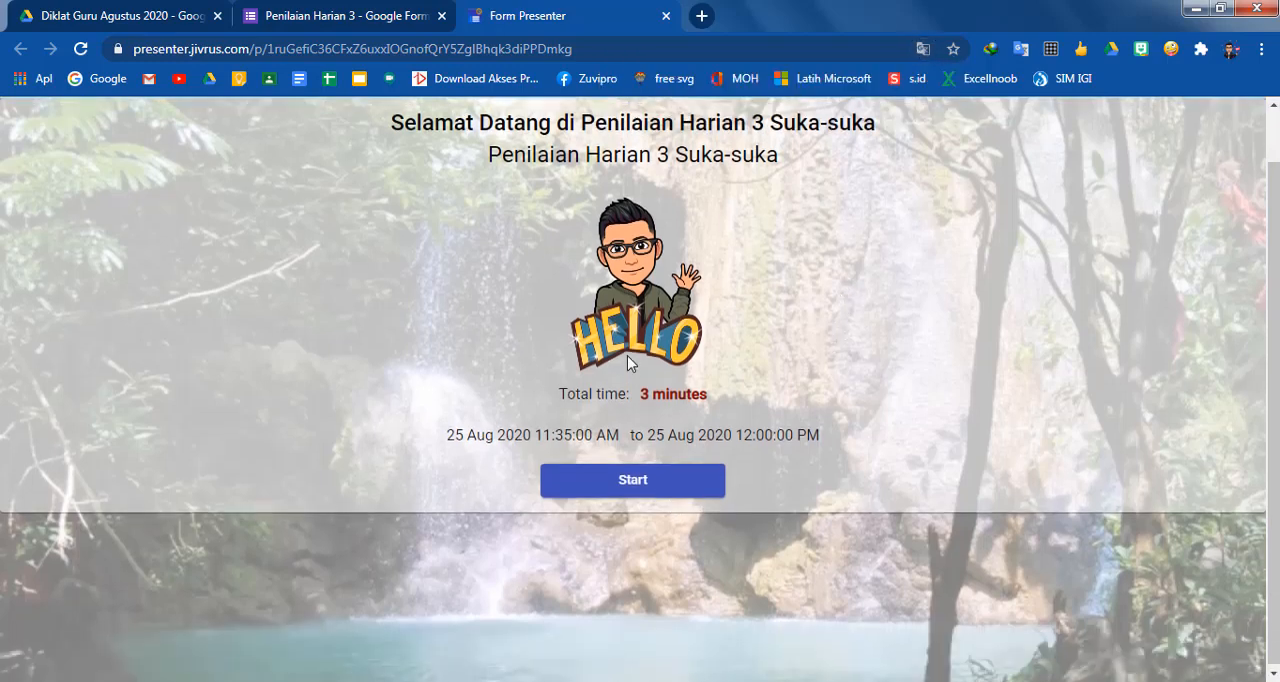
scroll(600, 400, up, 1)
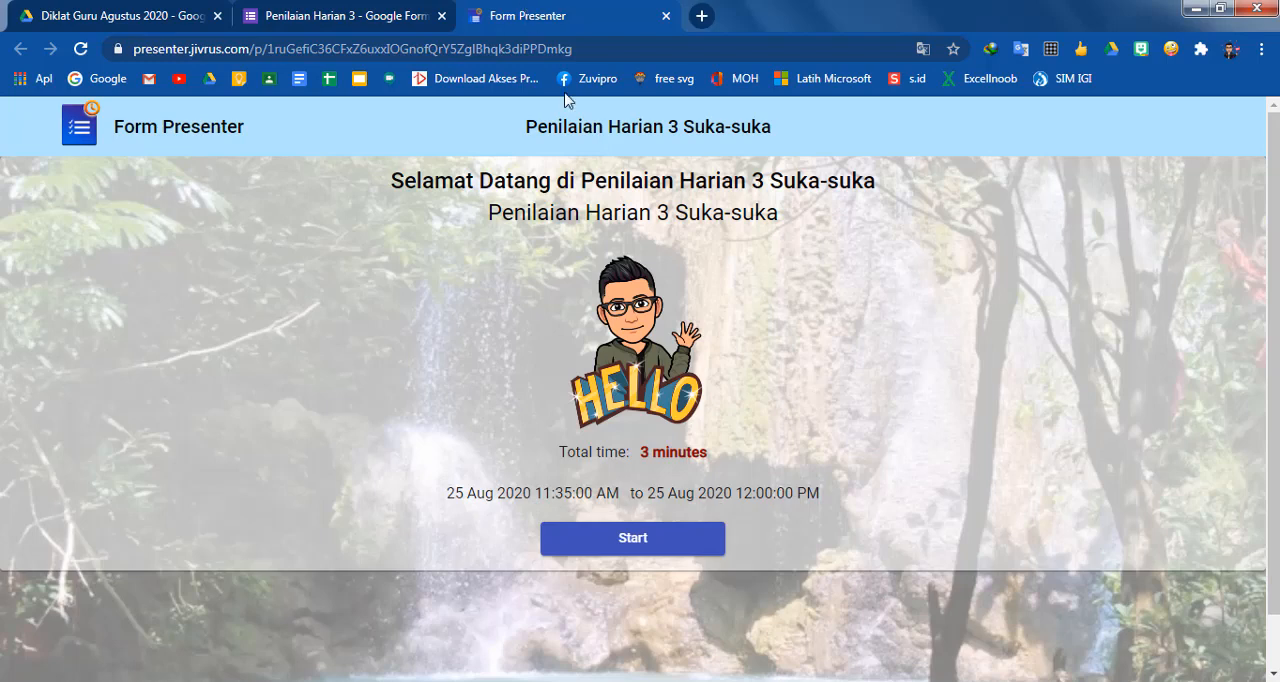
Return to the form editor, review the audience dashboard of the published form, and close the dashboard
click(337, 18)
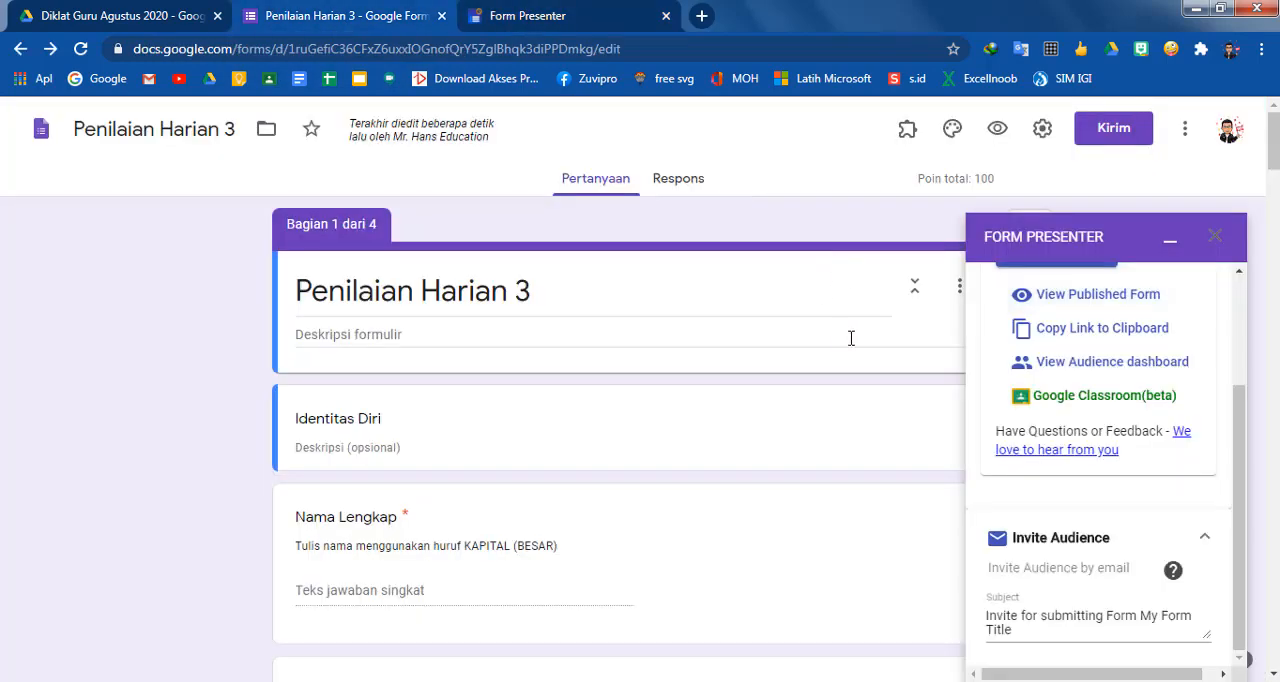
click(1080, 364)
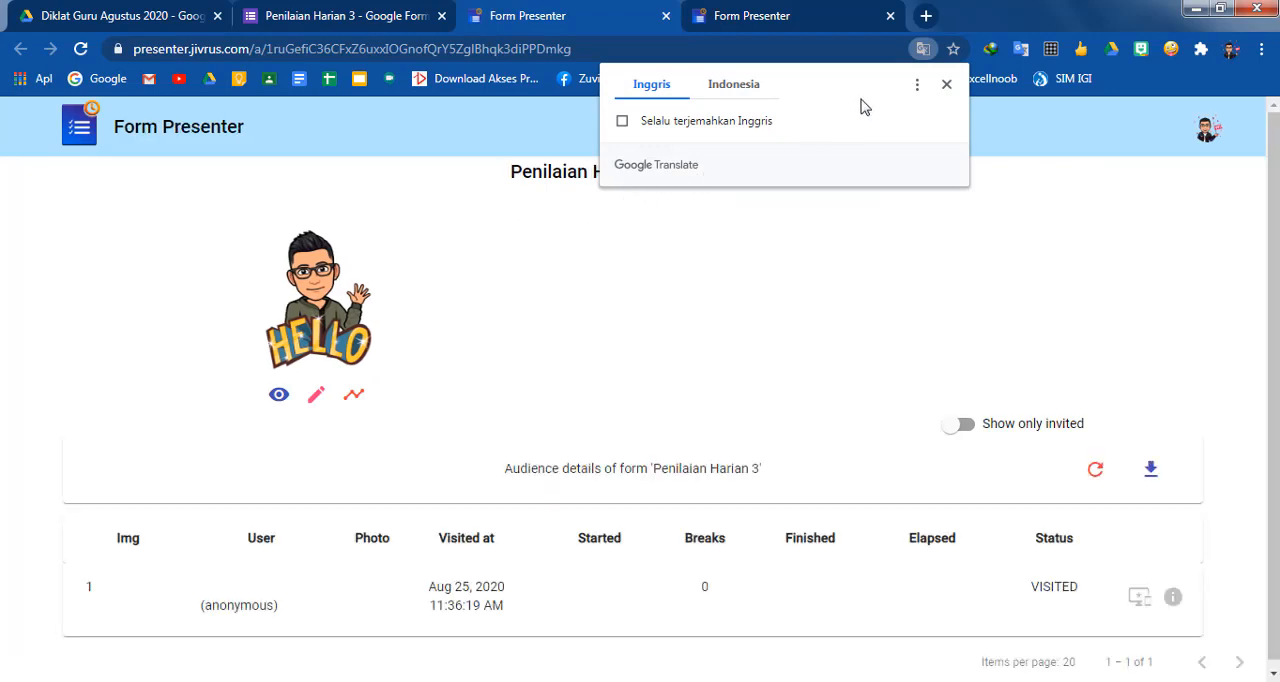
click(946, 84)
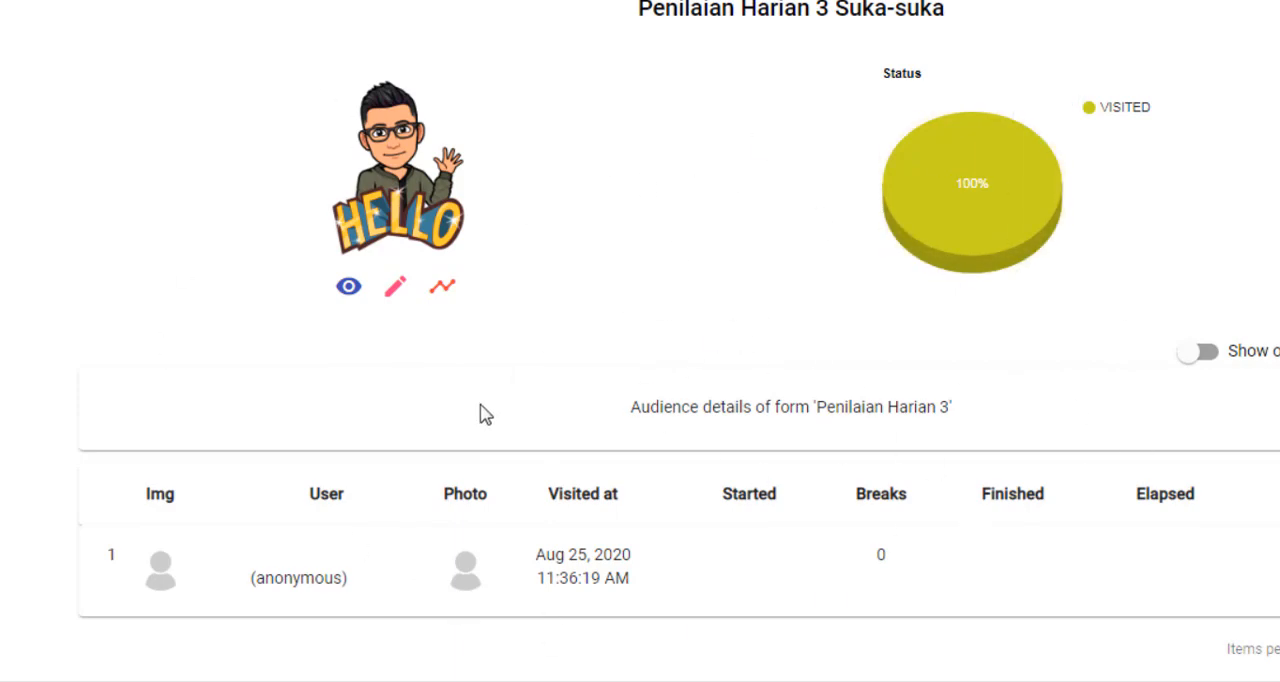
click(668, 18)
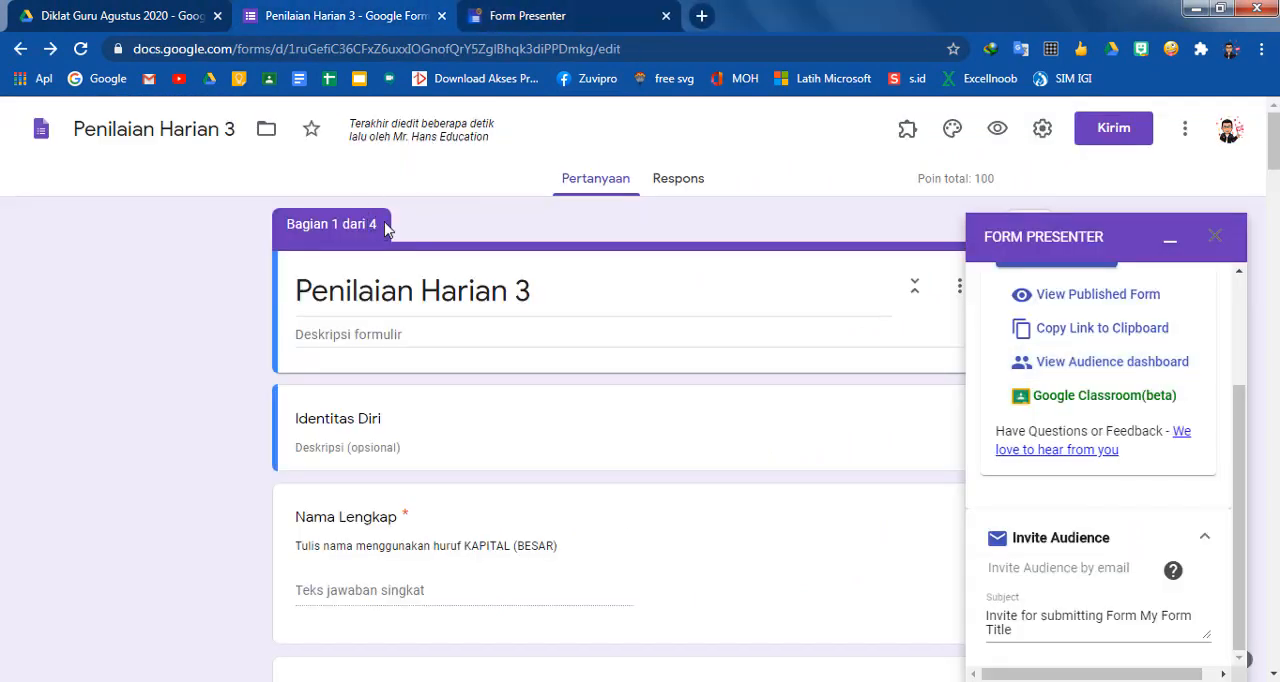
Go back to the published form page and start the timed Penilaian Harian 3 test
click(585, 26)
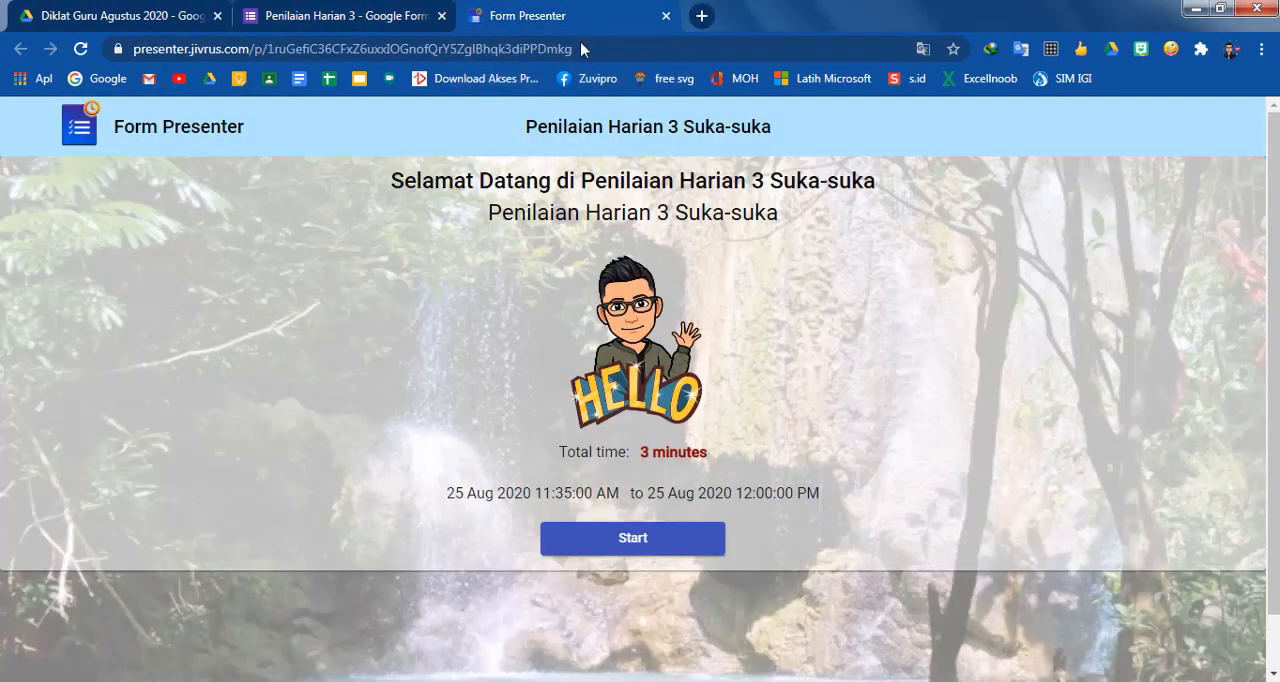
click(640, 541)
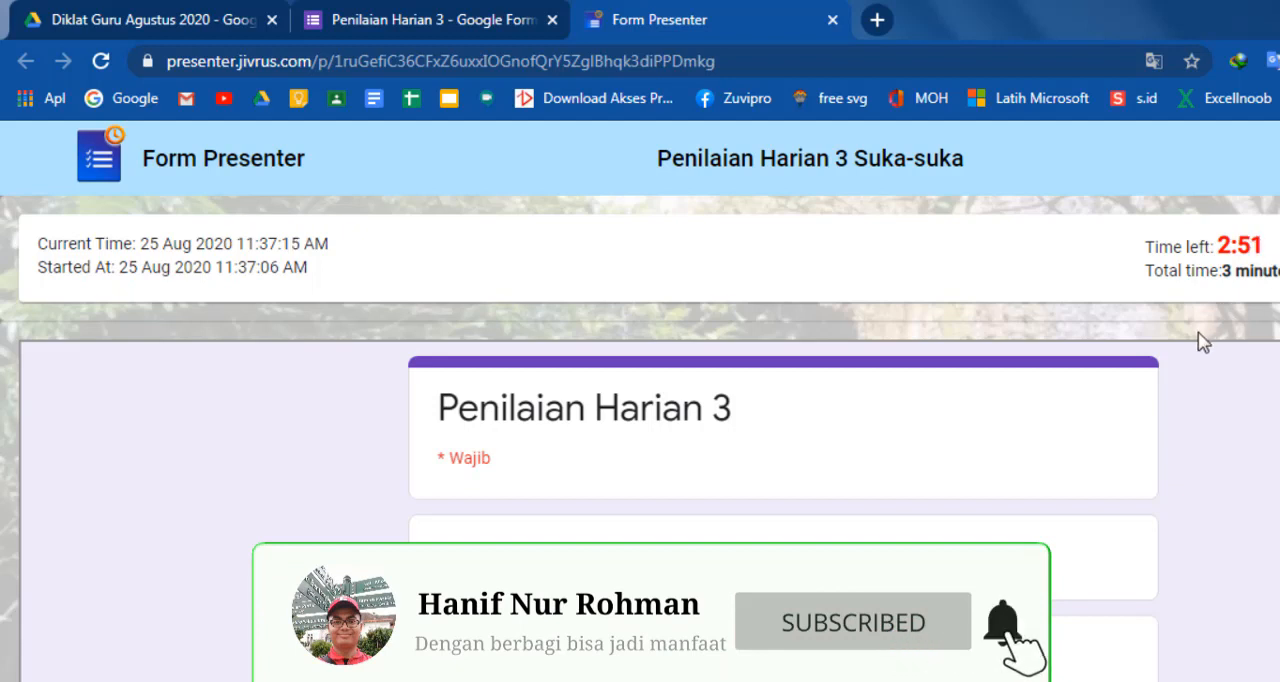
scroll(1198, 352, down, 2)
scroll(1201, 358, up, 2)
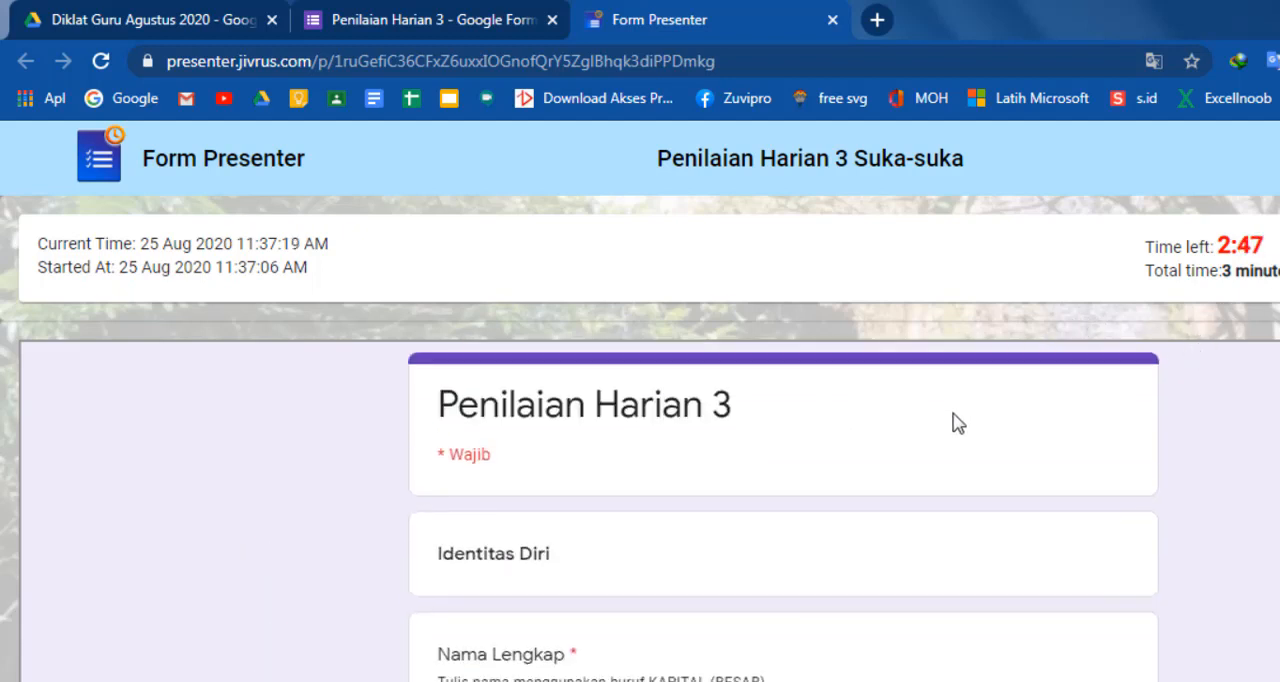
Enter the participant's name in Nama Lengkap and choose GENNIT A as the Kelas
scroll(588, 516, down, 2)
click(542, 507)
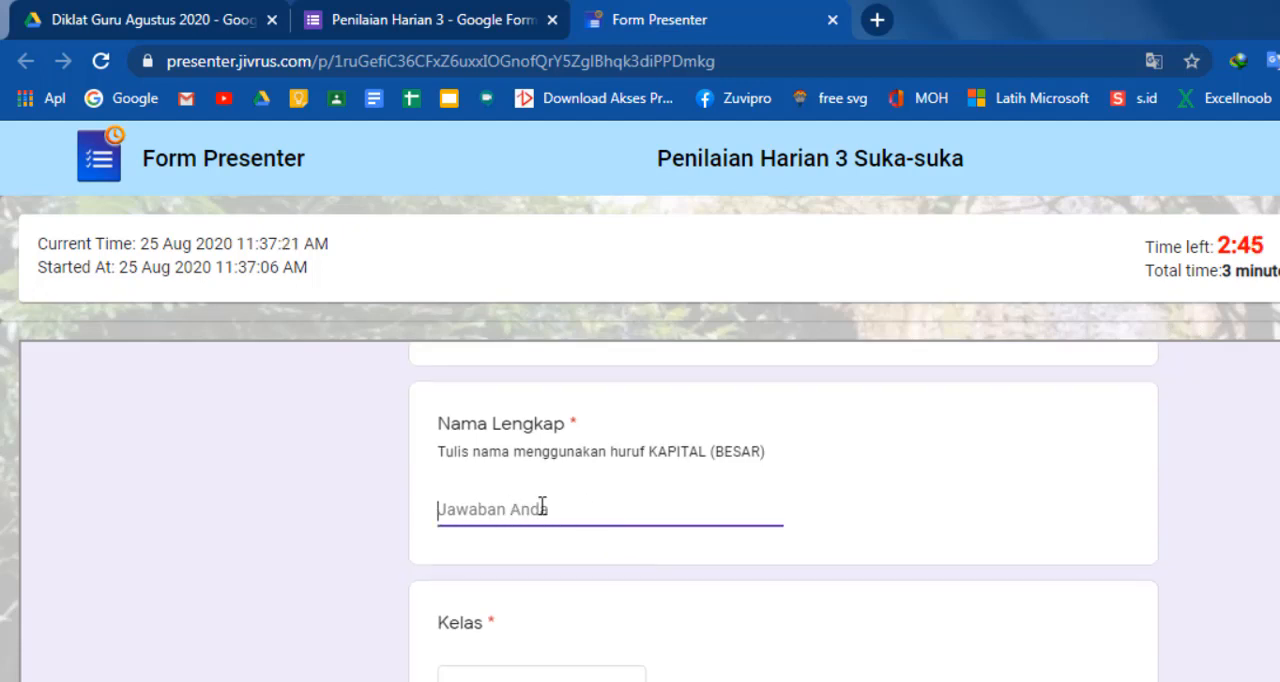
text(HANIF)
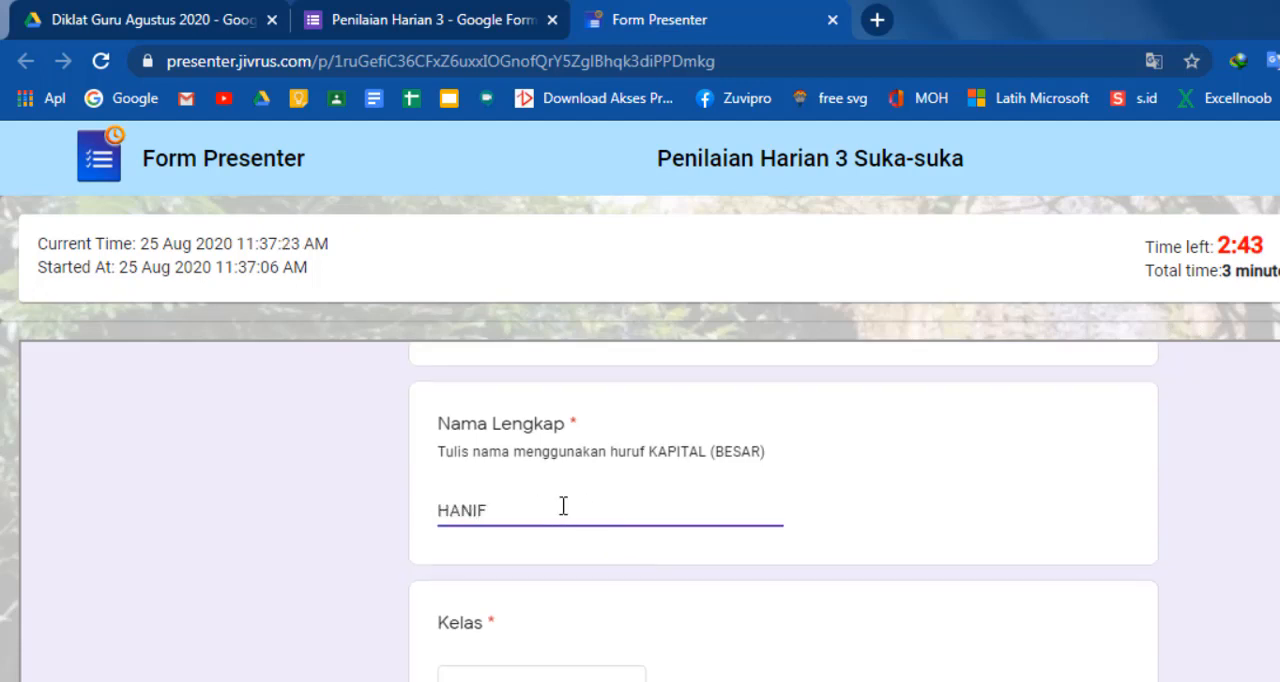
scroll(563, 507, down, 1)
click(571, 580)
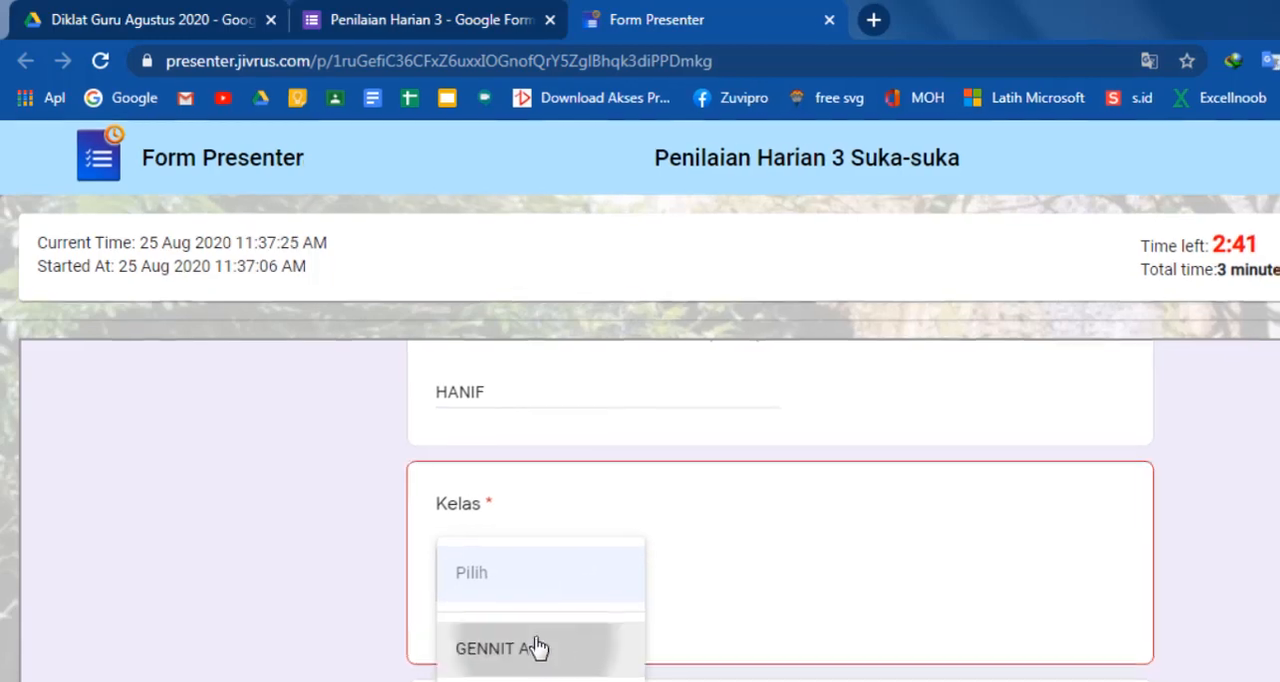
click(537, 648)
Fill in Asal Instansi with "MTsN5"
scroll(434, 448, down, 1)
click(431, 445)
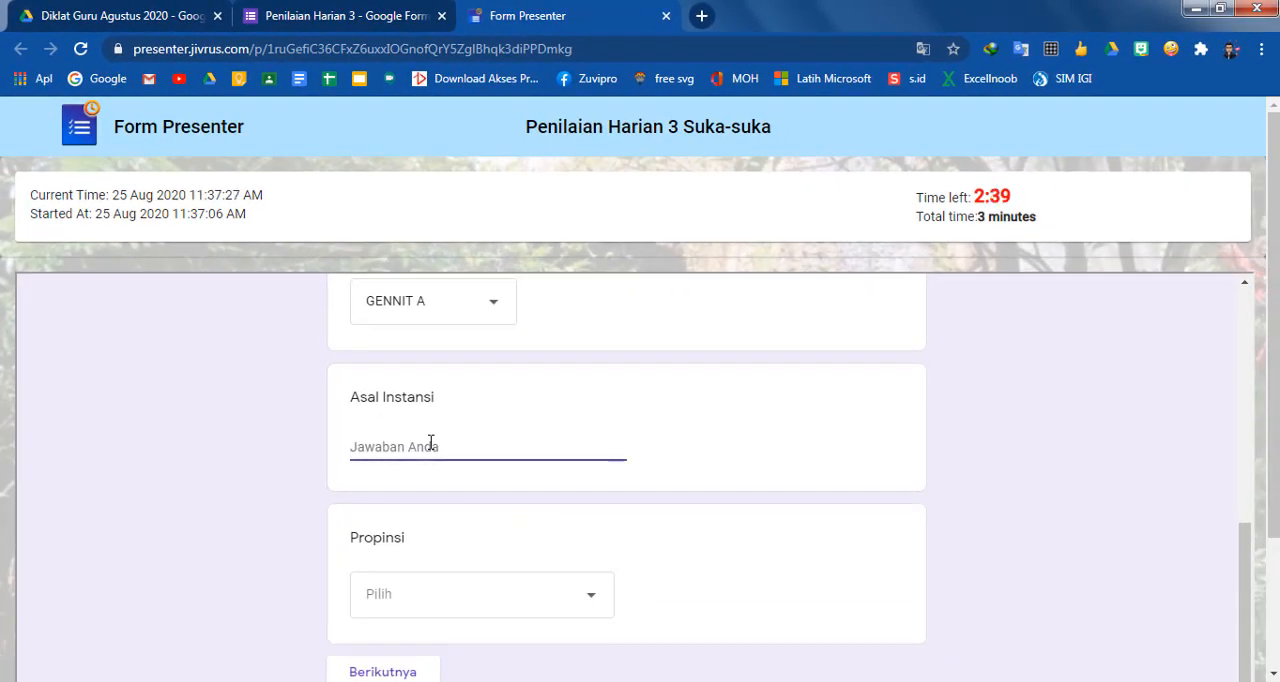
text(SMP)
key(BackSpace)
key(BackSpace)
key(BackSpace)
text(MTs)
Choose Jawa Timur as the Propinsi and continue to the Pernyataan Diri section
scroll(445, 445, down, 1)
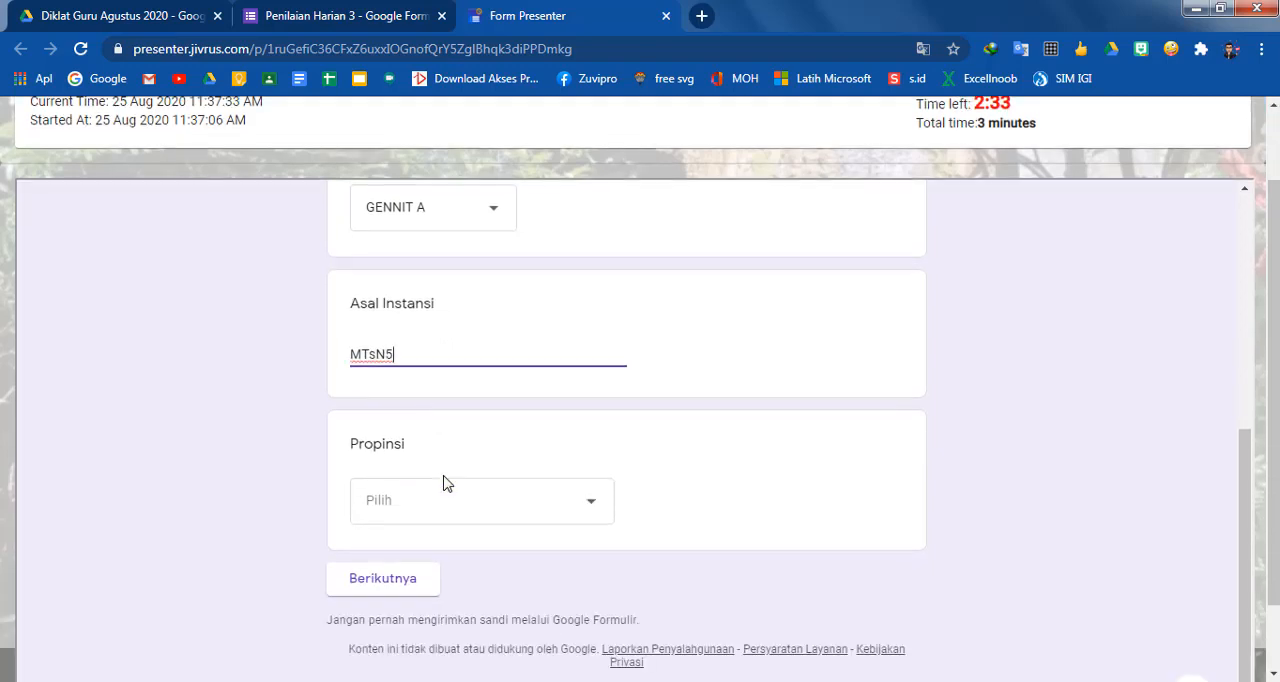
click(443, 509)
scroll(416, 478, down, 2)
scroll(416, 478, down, 2)
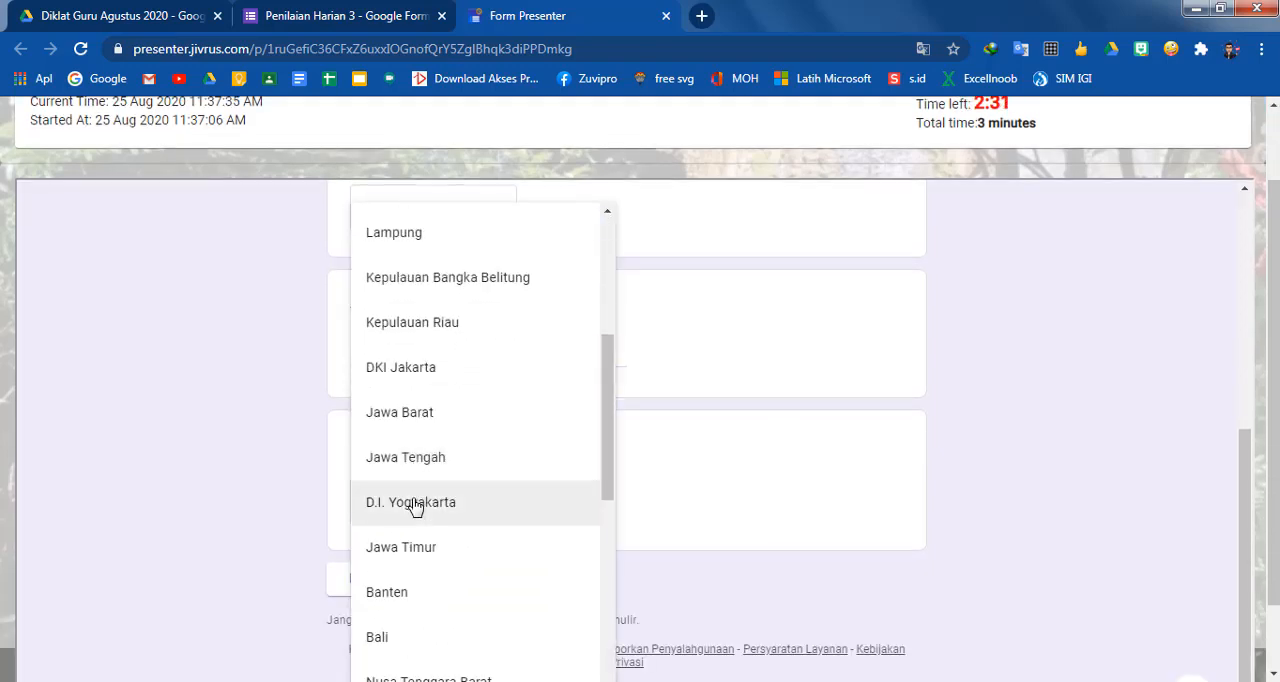
click(440, 537)
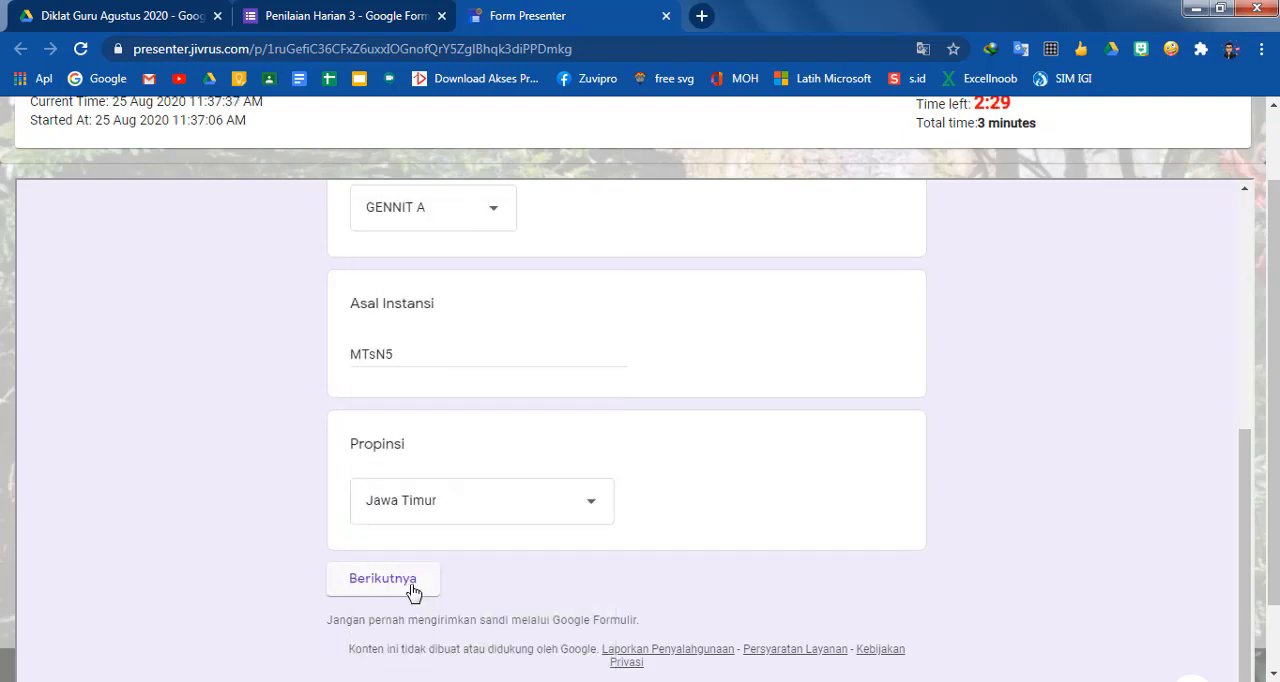
click(419, 591)
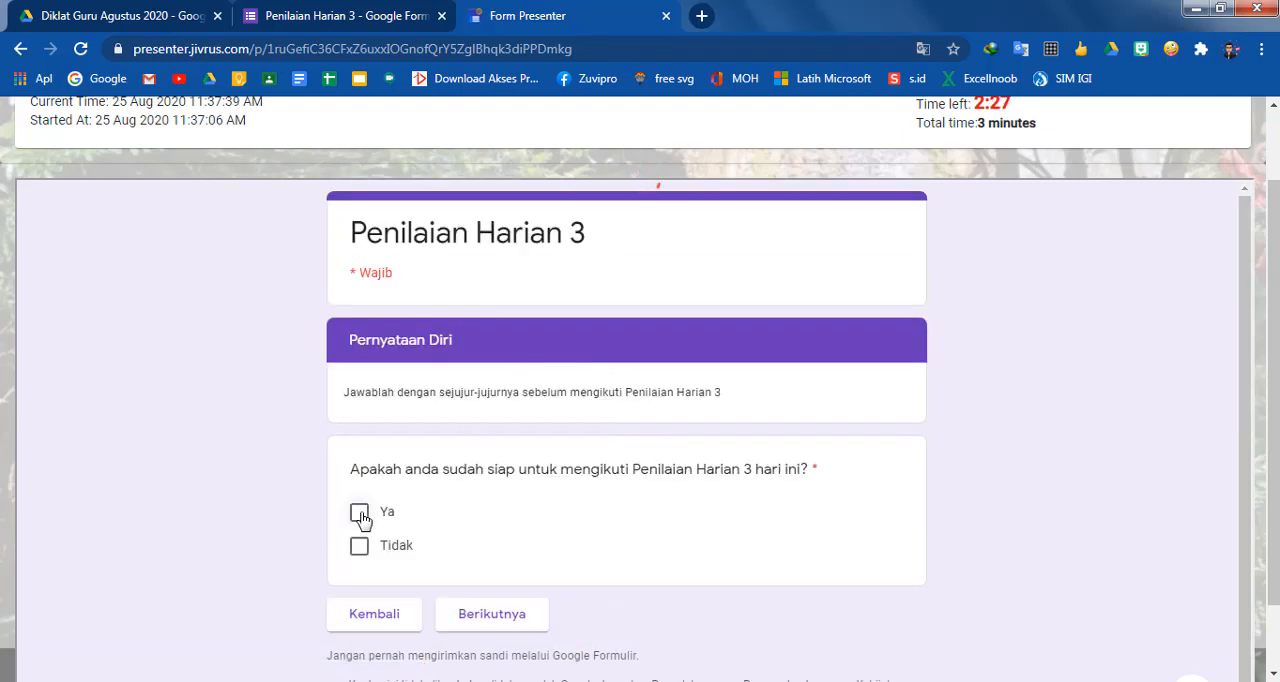
Answer Ya to the readiness question, then enter the access token in the Token field and continue to the Soal section
click(360, 514)
click(480, 614)
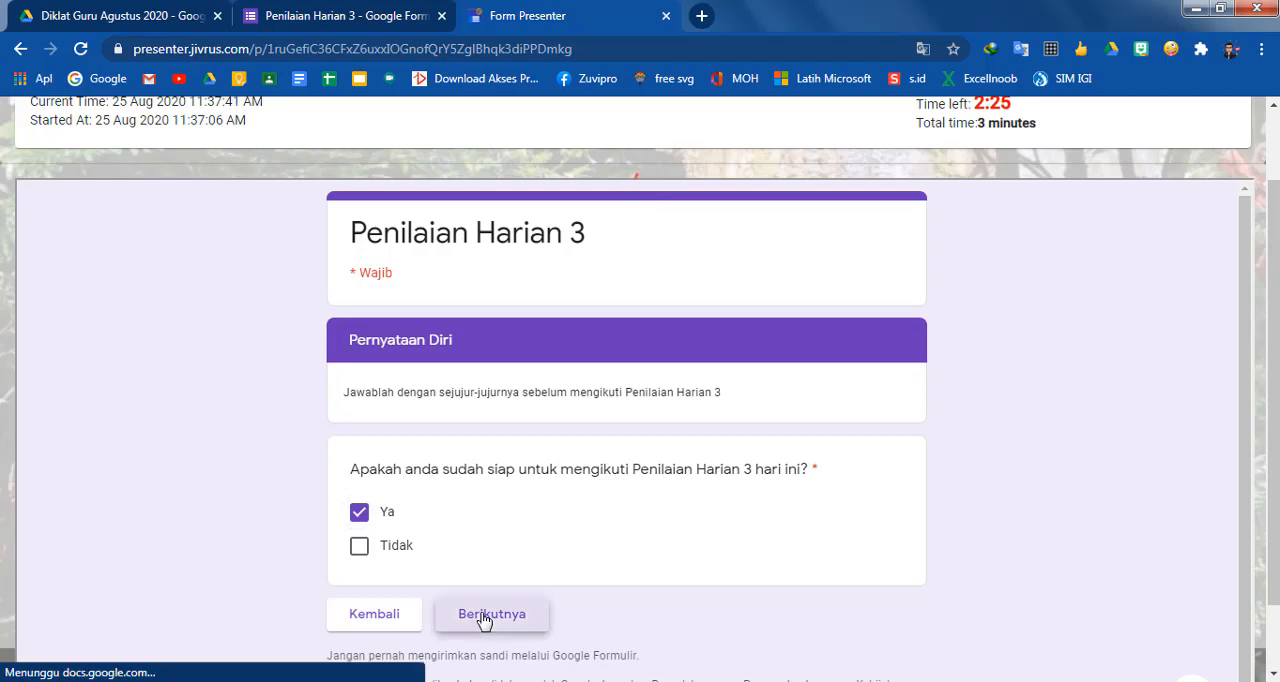
click(430, 513)
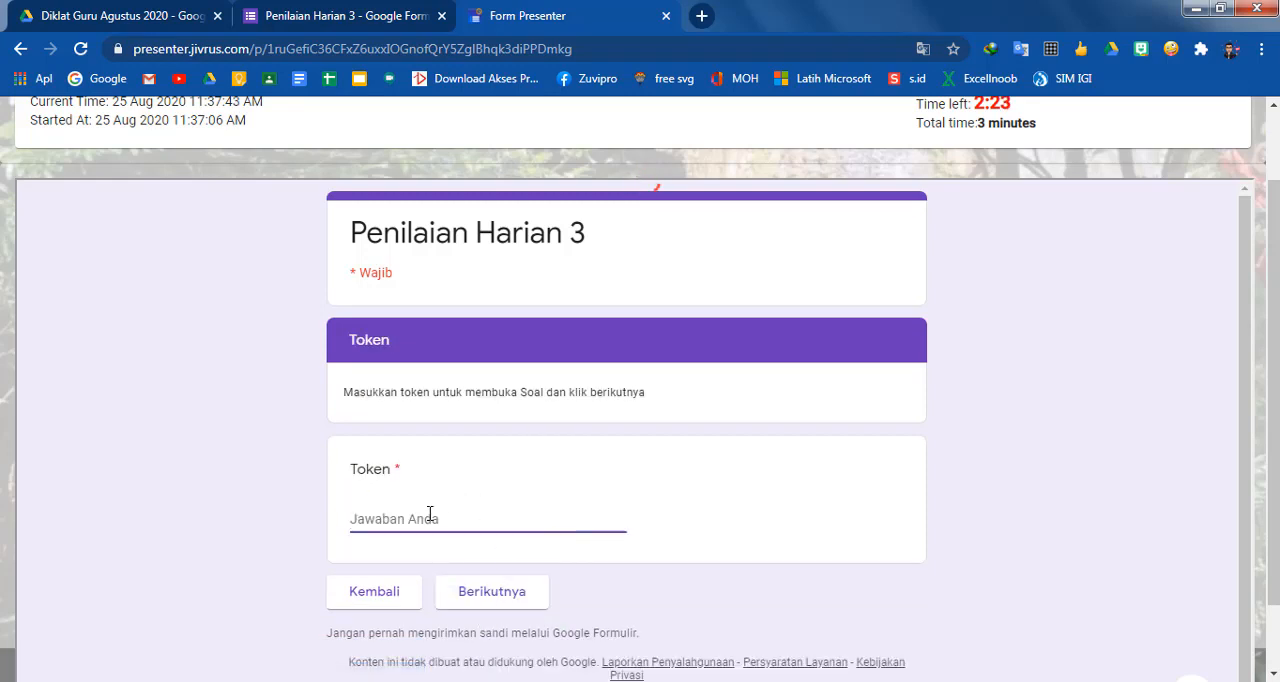
text(GENNIT2020)
click(479, 598)
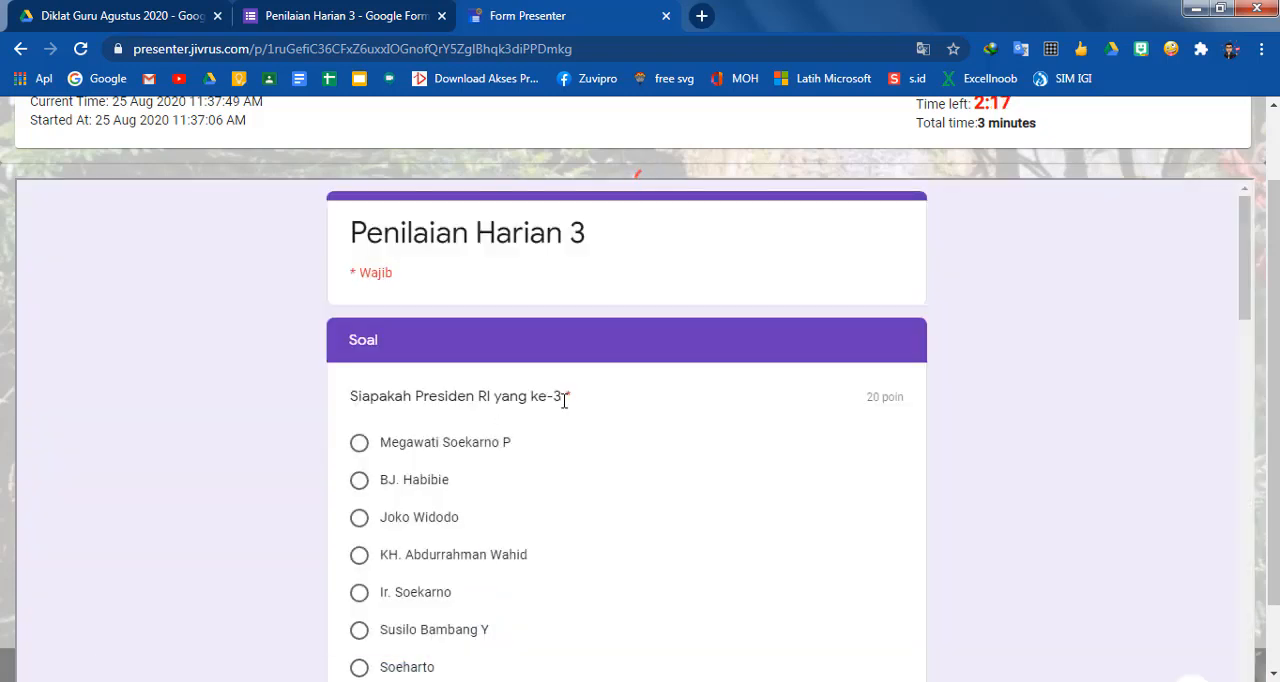
Answer the third-president question with BJ. Habibie and the equation question with 96
scroll(500, 445, down, 2)
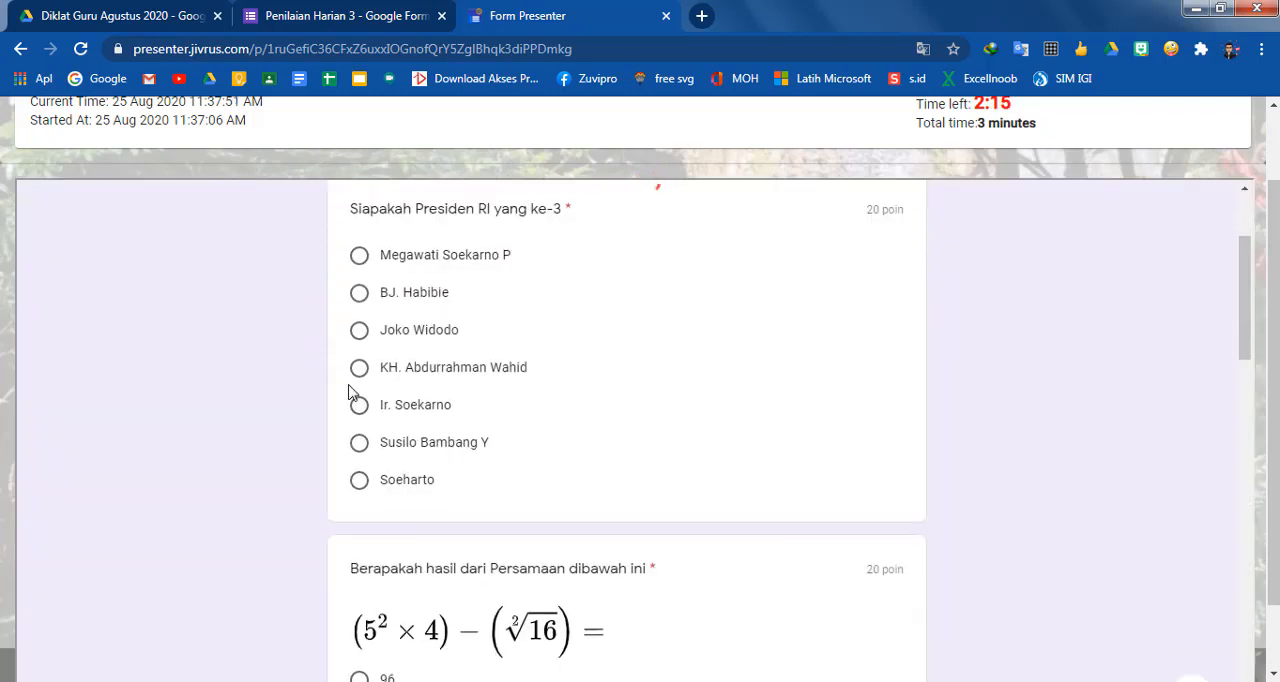
click(360, 293)
scroll(451, 417, down, 2)
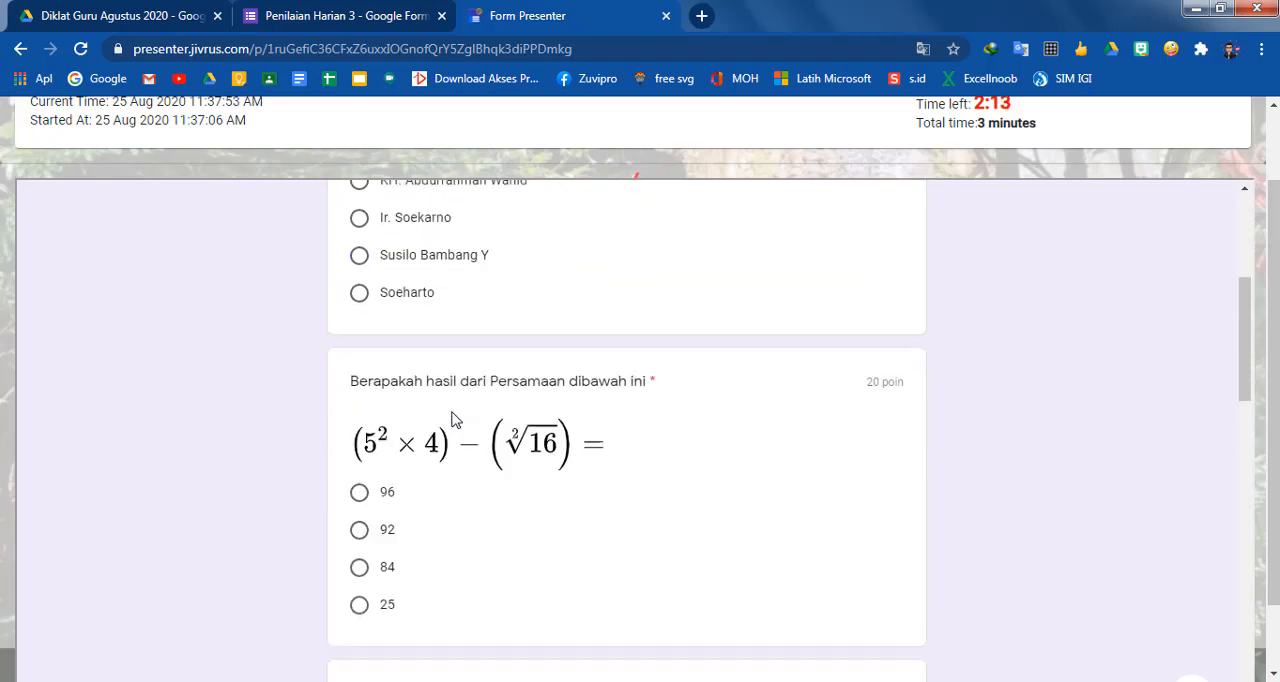
scroll(390, 495, down, 2)
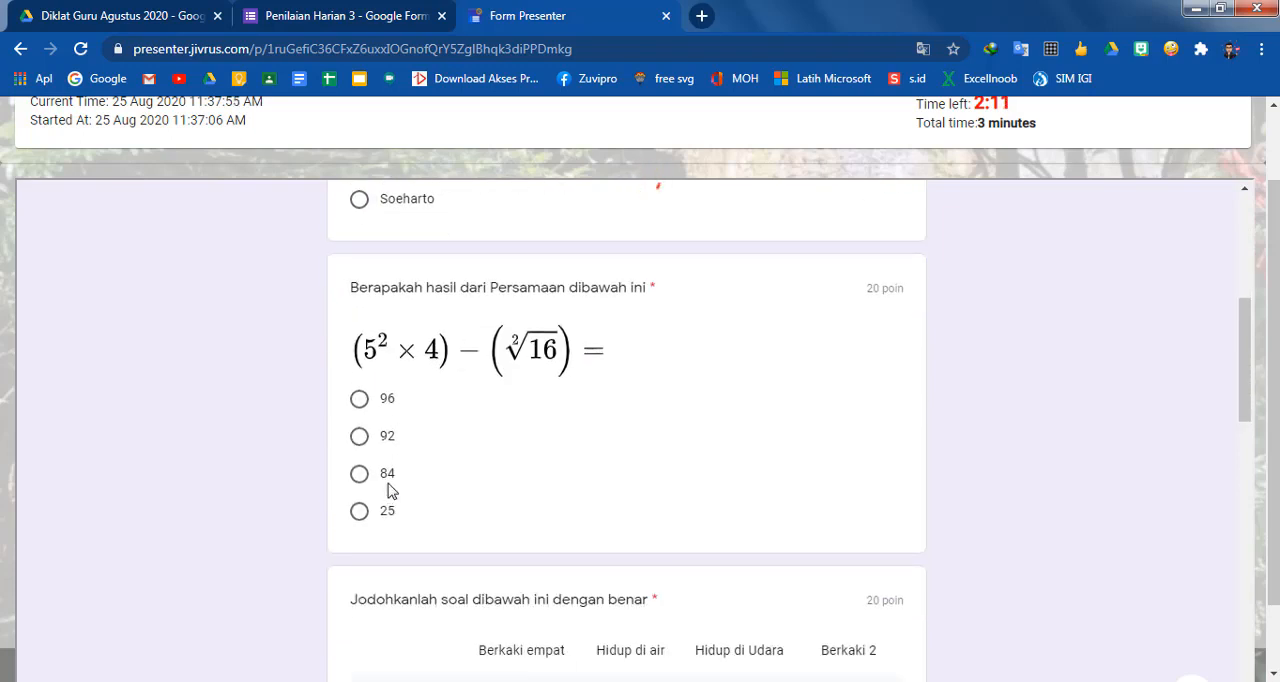
click(359, 399)
Match Sapi with Berkaki empat, Ikan with Hidup di air, Burung with Hidup di Udara, Ayam with Berkaki 2, and answer Benar for August's 31 days
scroll(489, 468, down, 4)
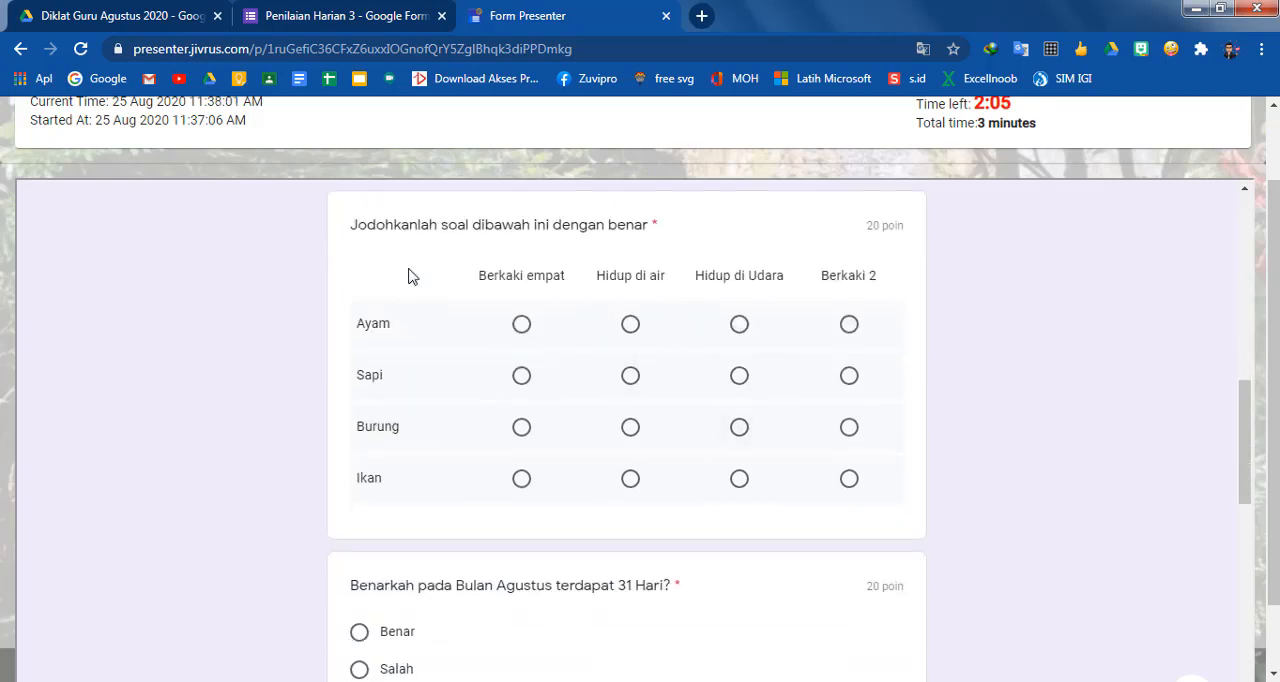
click(521, 375)
click(630, 478)
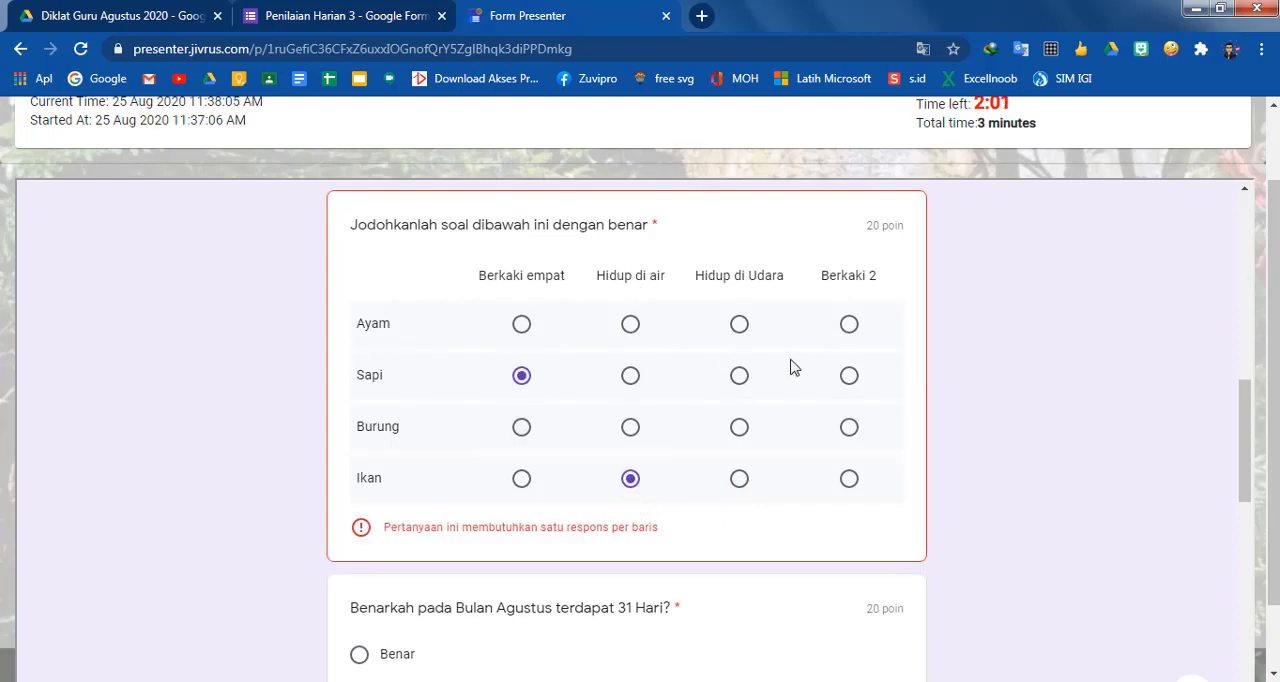
click(739, 427)
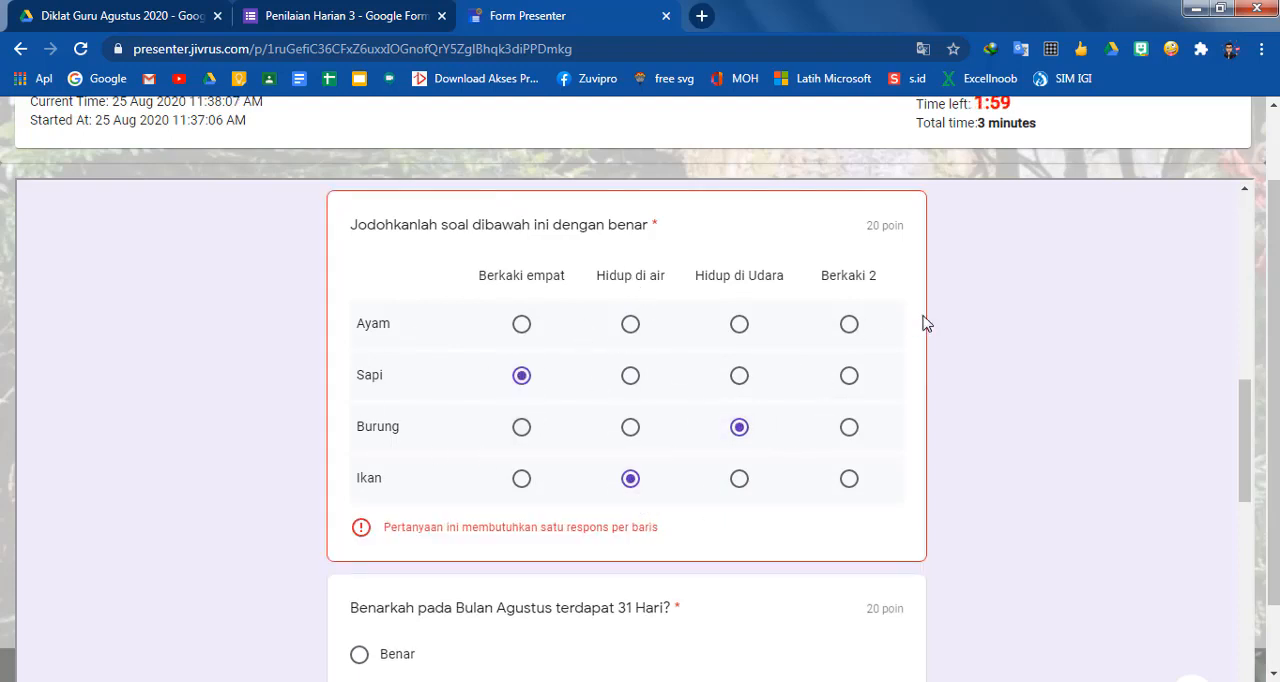
click(849, 324)
scroll(800, 420, down, 3)
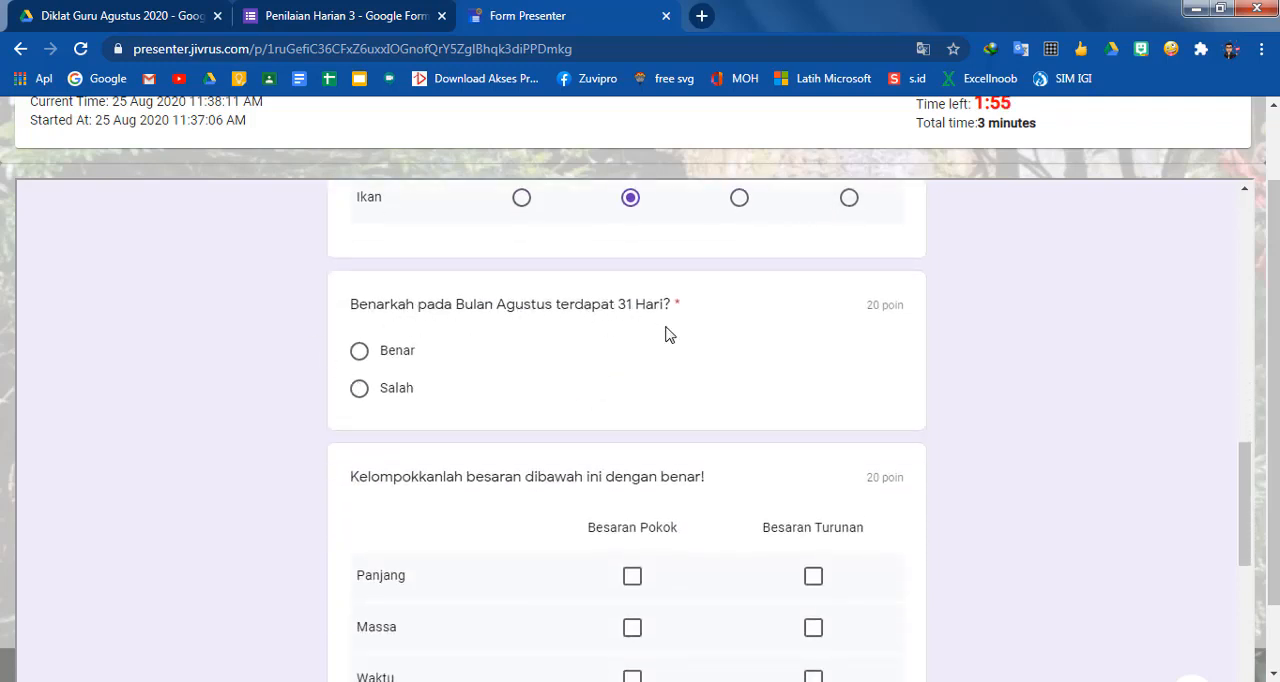
click(366, 355)
In the Kelompokkanlah besaran question, mark Panjang, Massa, Waktu and Suhu as Besaran Pokok
scroll(262, 404, down, 1)
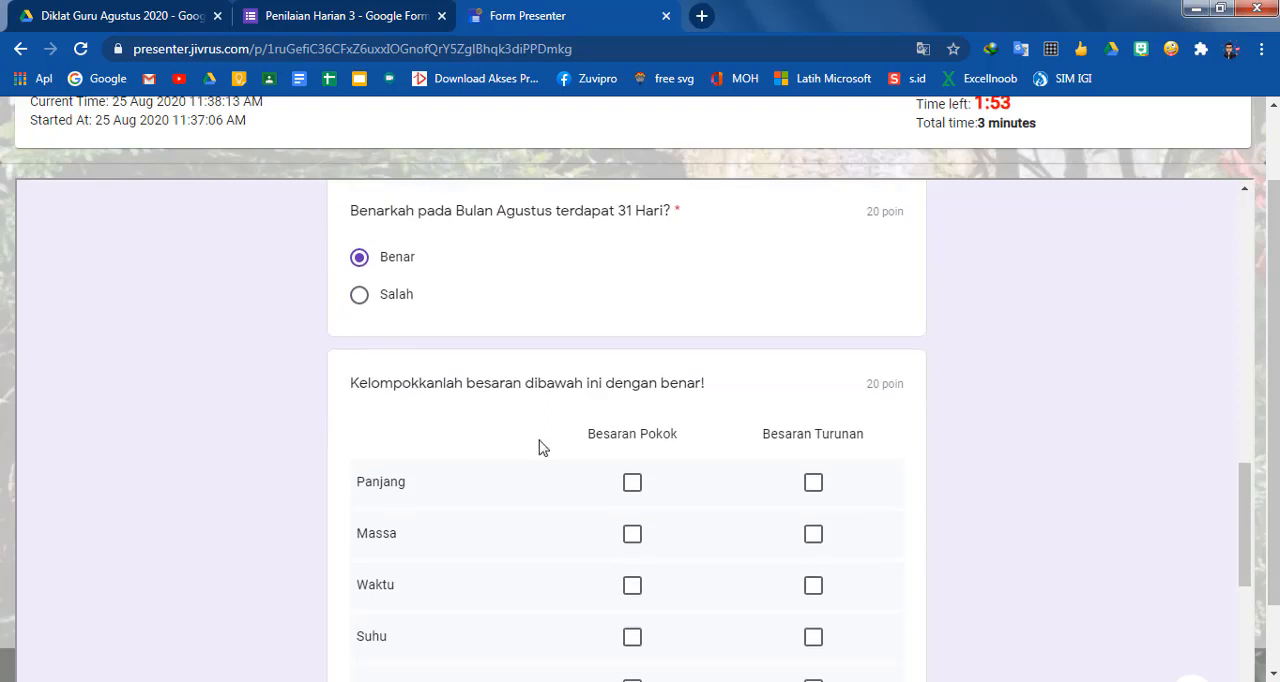
scroll(545, 455, down, 2)
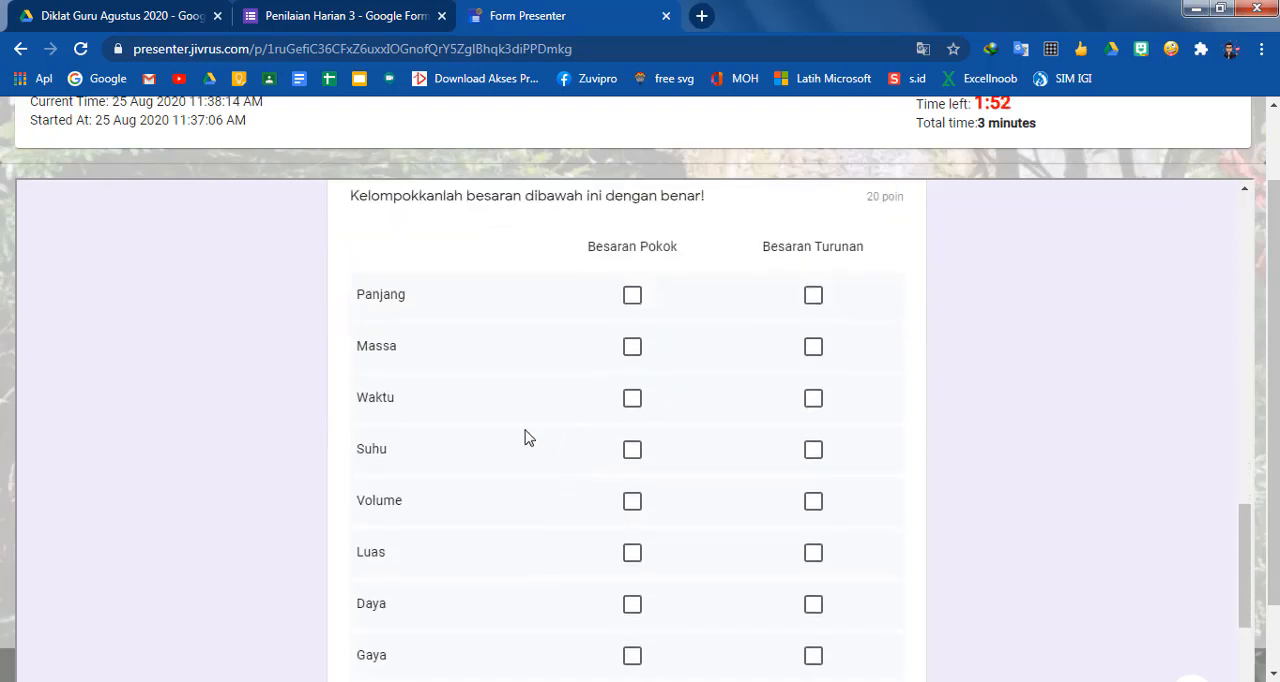
click(633, 300)
click(633, 350)
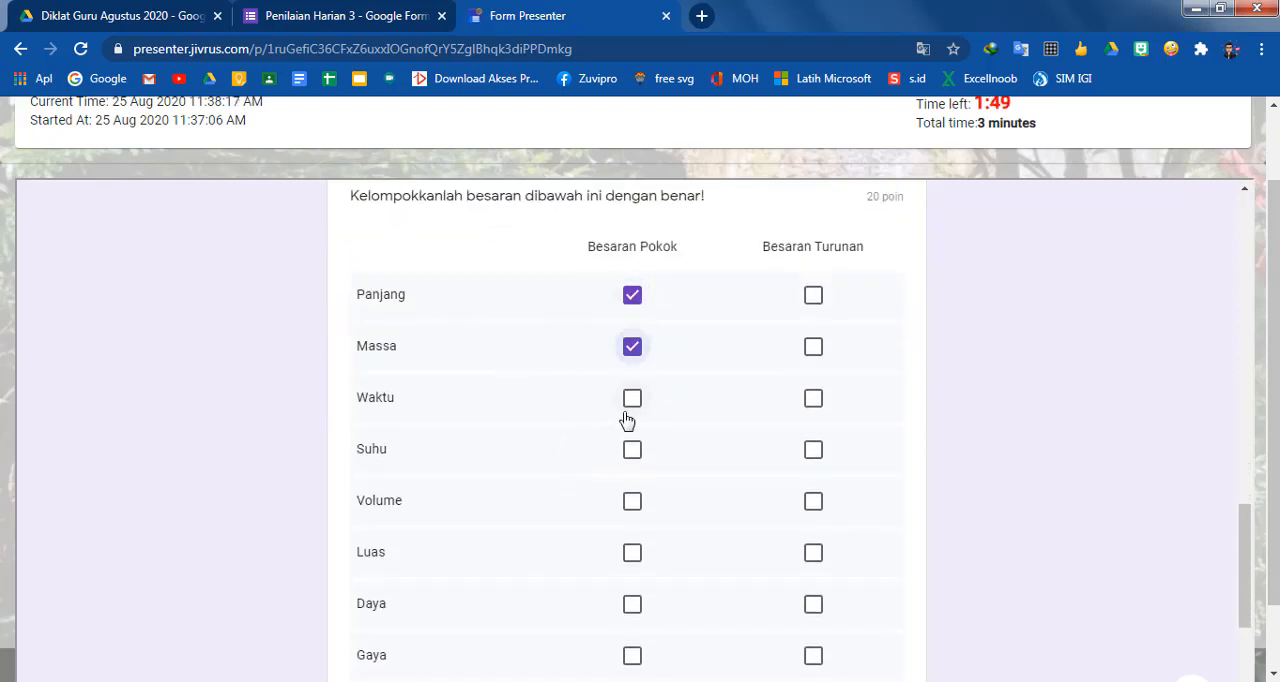
click(630, 402)
click(634, 453)
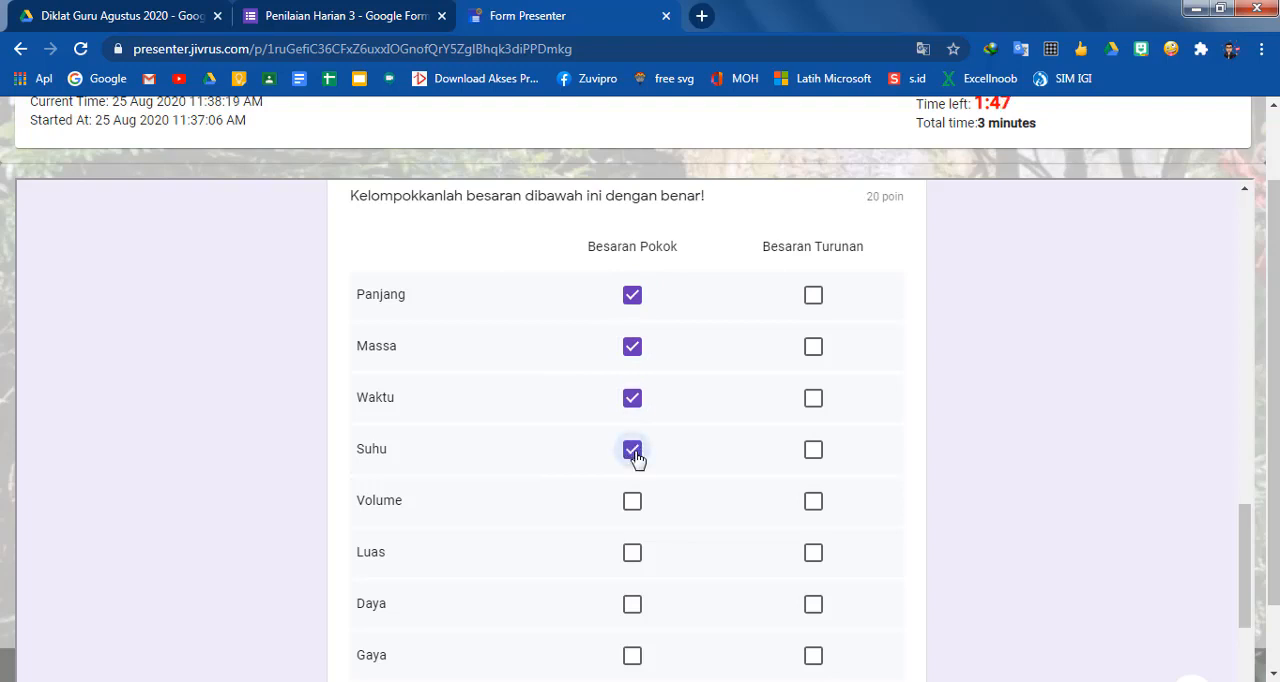
Mark Volume, Luas, Daya, Gaya and Massa Jenis as Besaran Turunan, and Kuat Arus Listrik as Besaran Pokok
click(813, 501)
scroll(814, 501, down, 1)
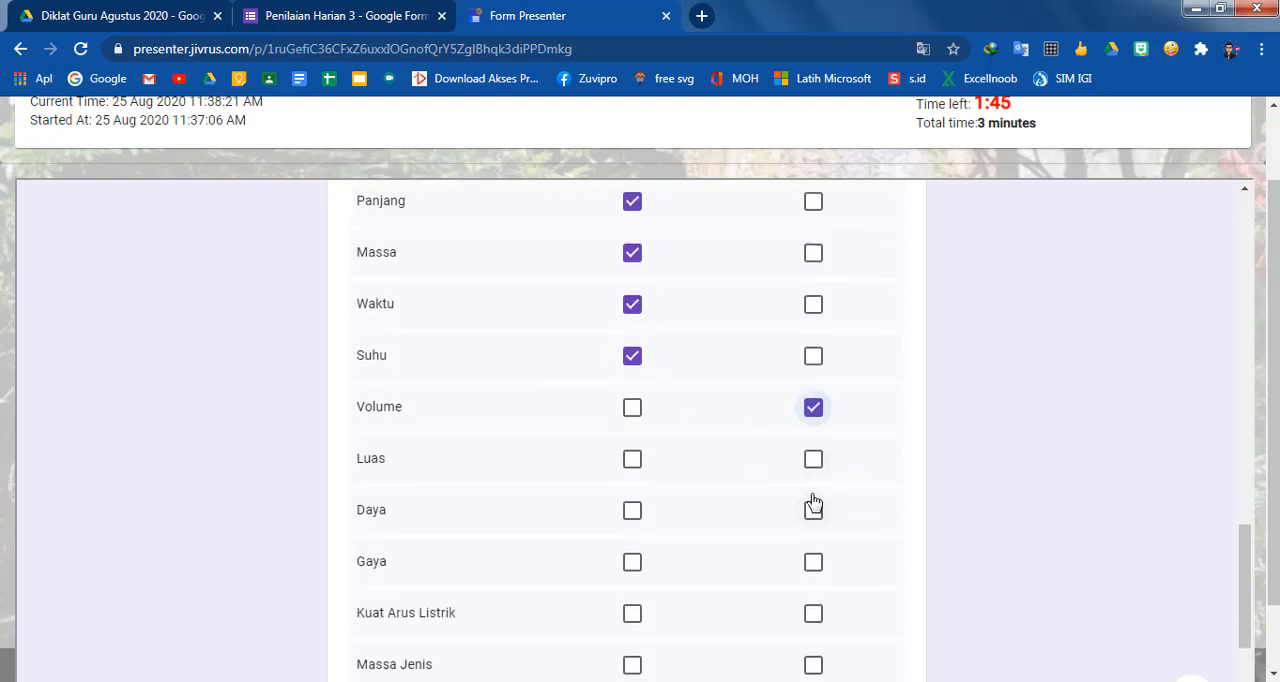
click(813, 460)
click(814, 511)
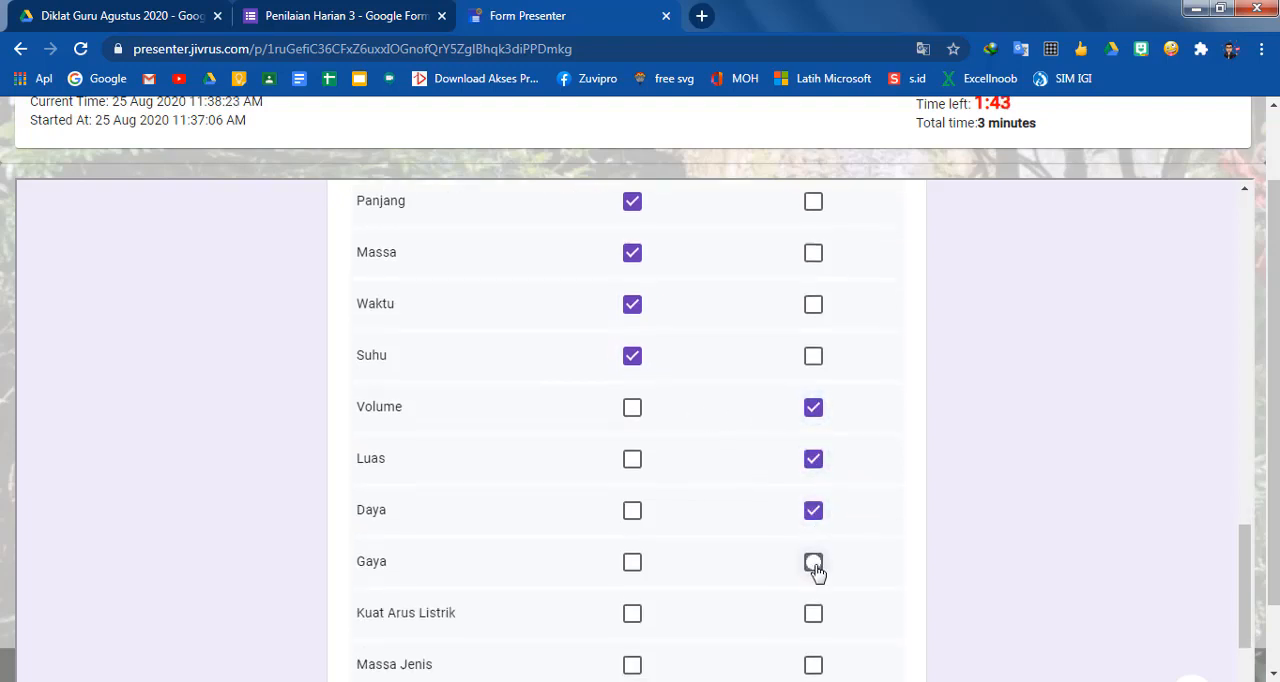
click(814, 563)
scroll(800, 570, down, 2)
click(633, 438)
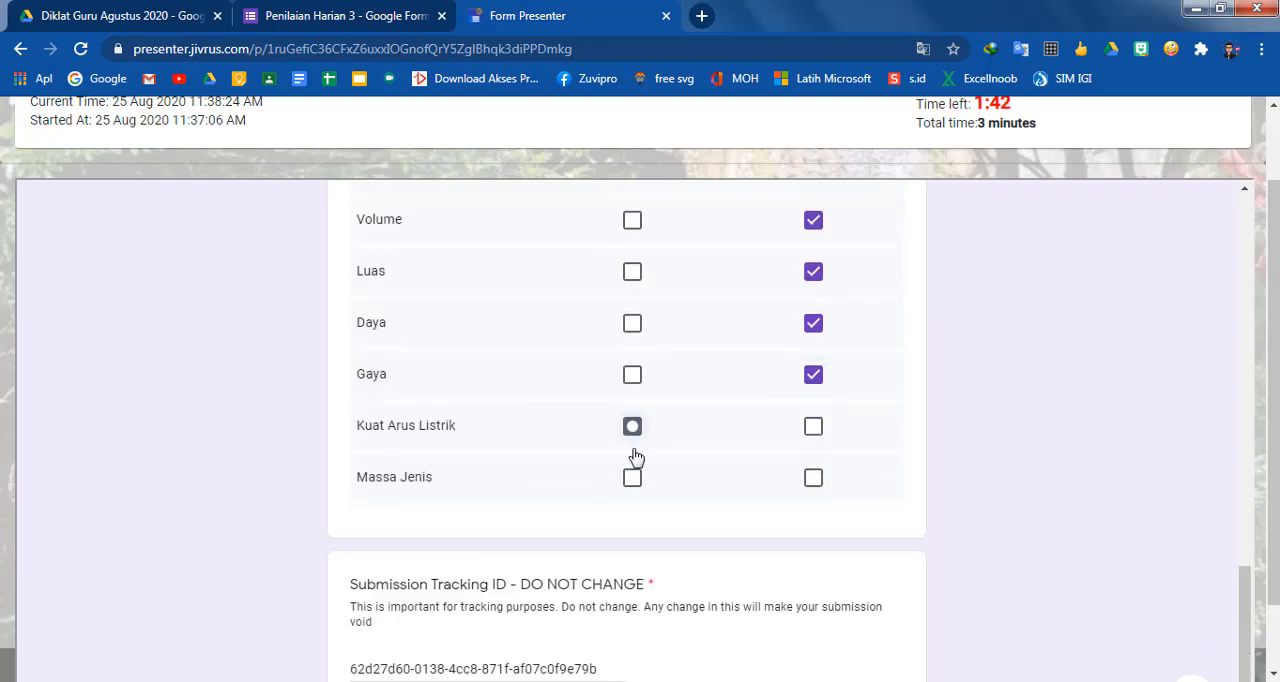
click(805, 479)
scroll(480, 406, down, 2)
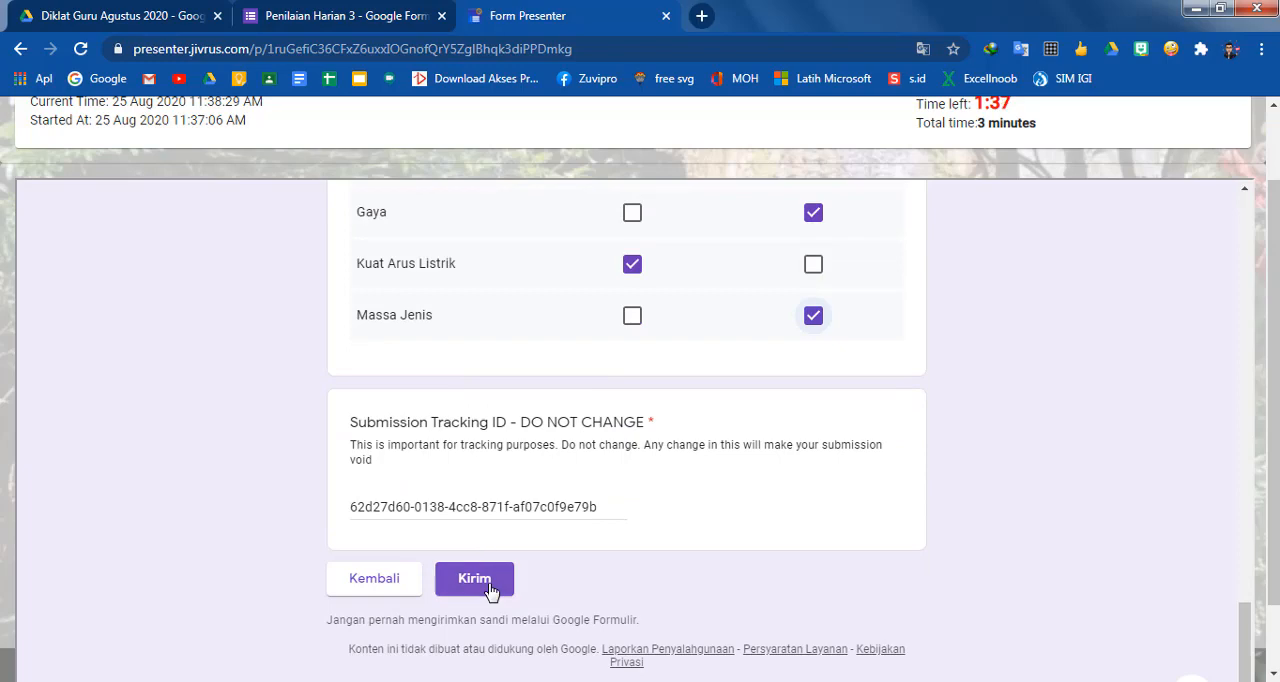
Review the answers, submit the completed Penilaian Harian 3 form, and close the published form
scroll(945, 510, up, 6)
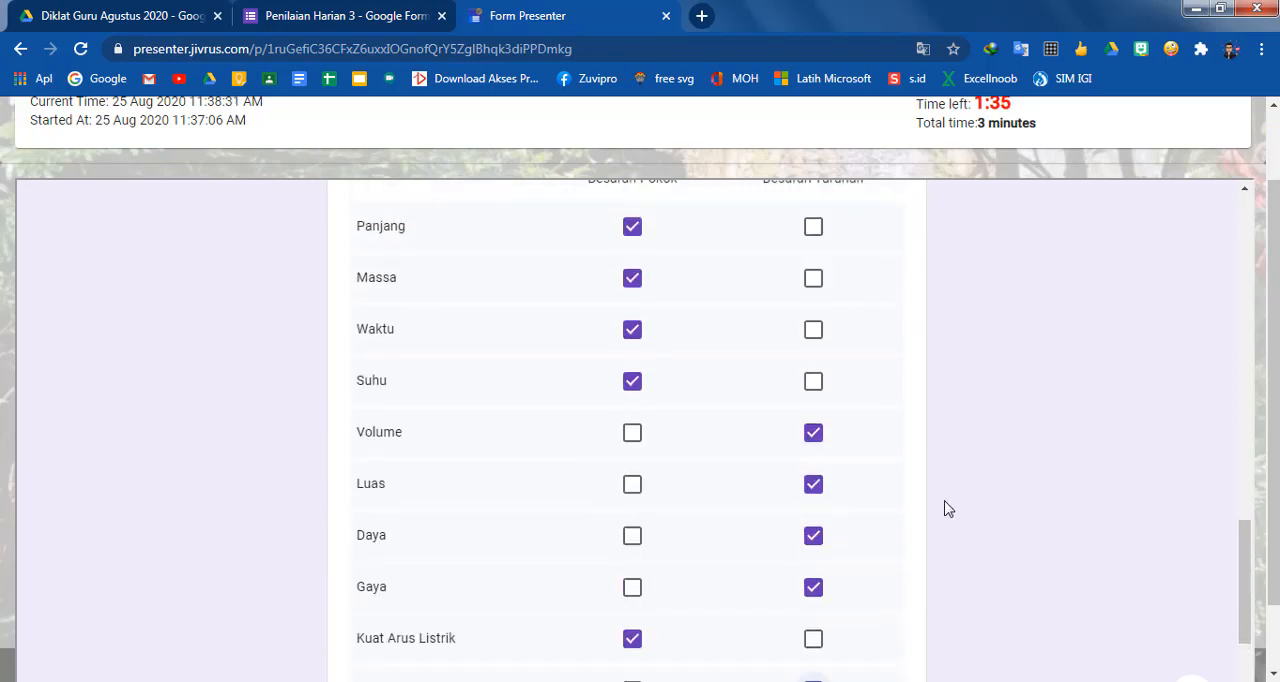
scroll(937, 483, up, 12)
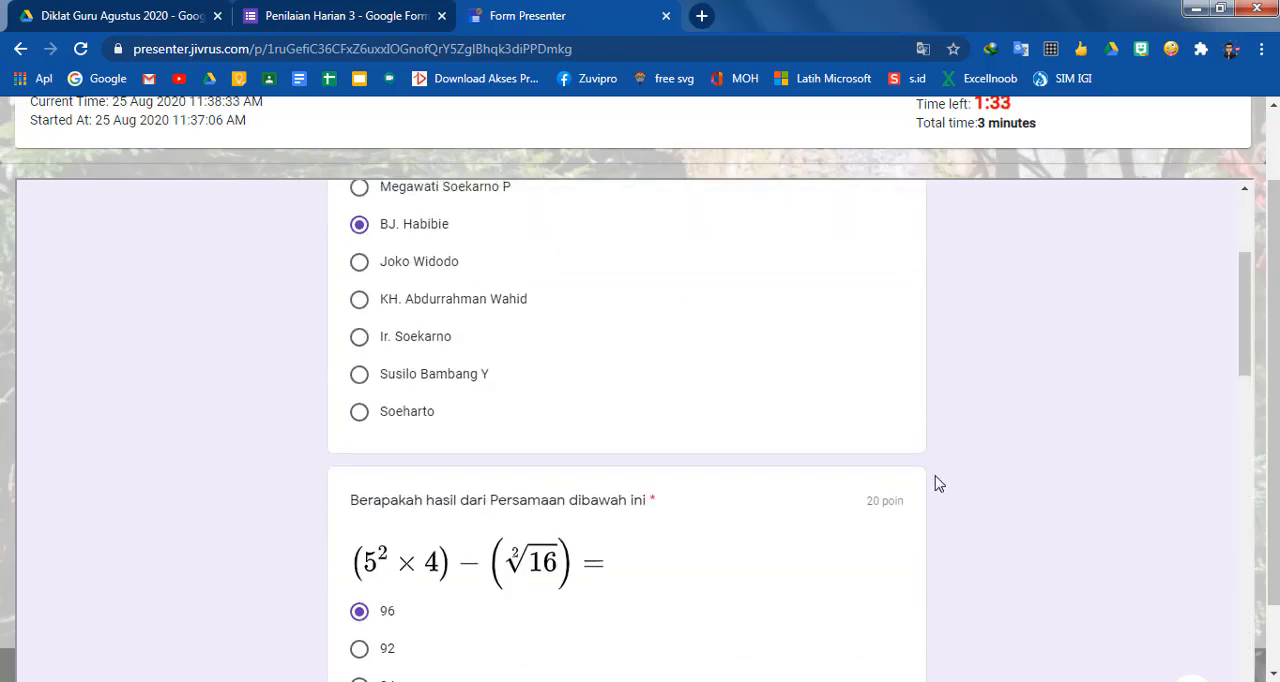
scroll(963, 369, up, 1)
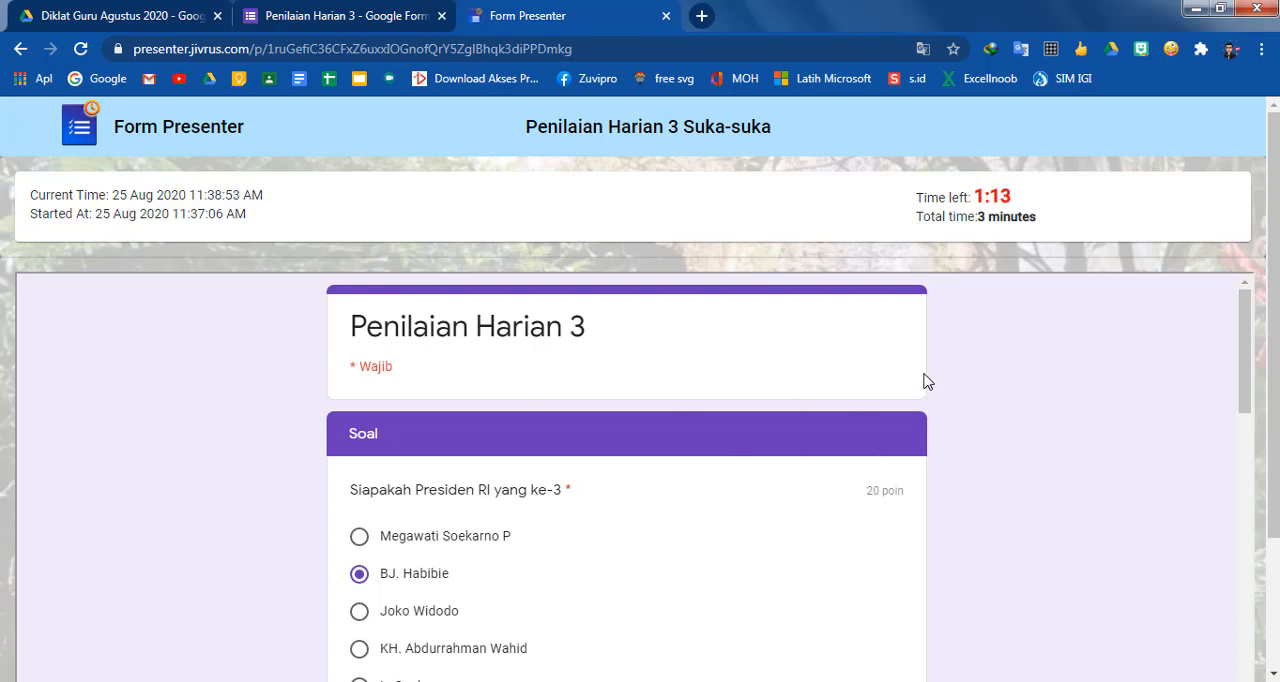
scroll(924, 376, down, 4)
scroll(924, 376, up, 4)
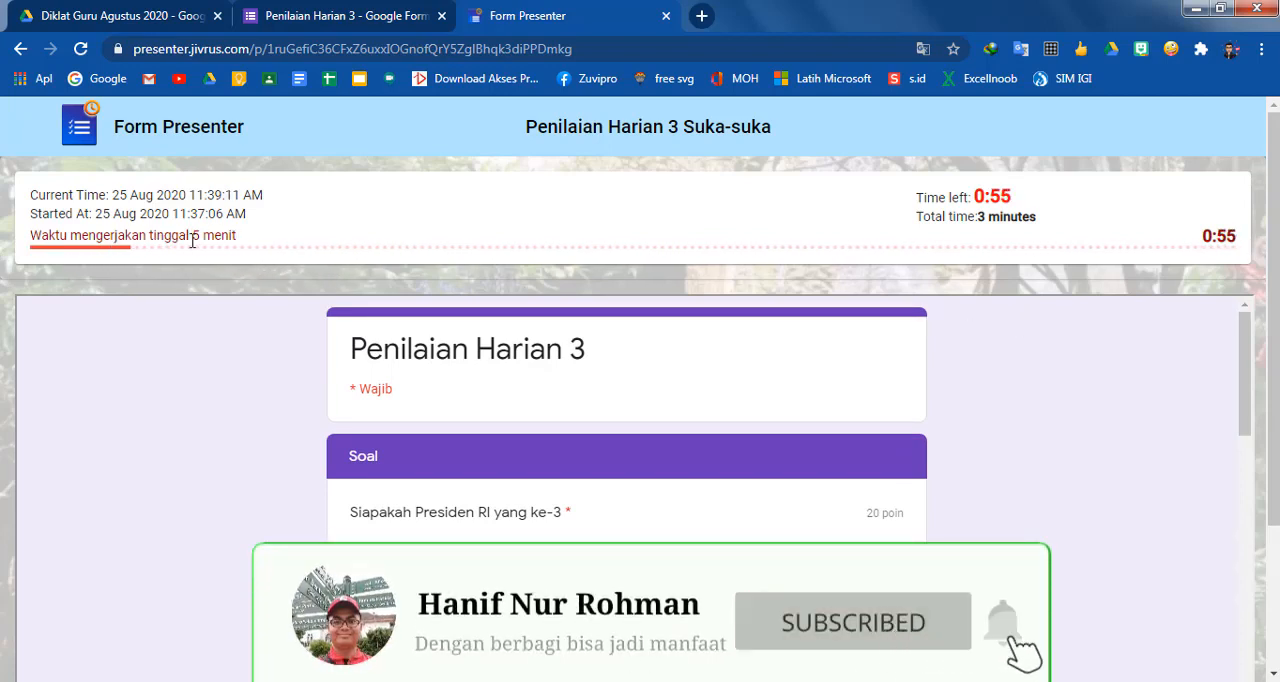
scroll(466, 329, down, 10)
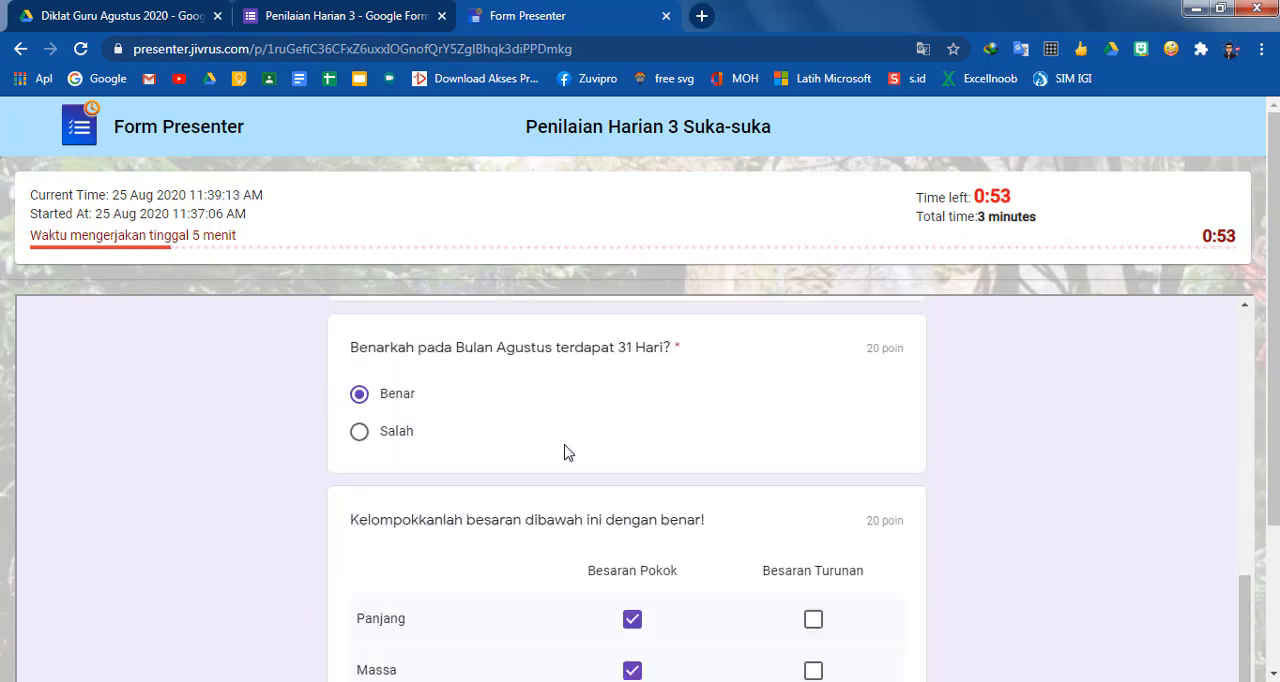
scroll(566, 453, down, 10)
click(480, 500)
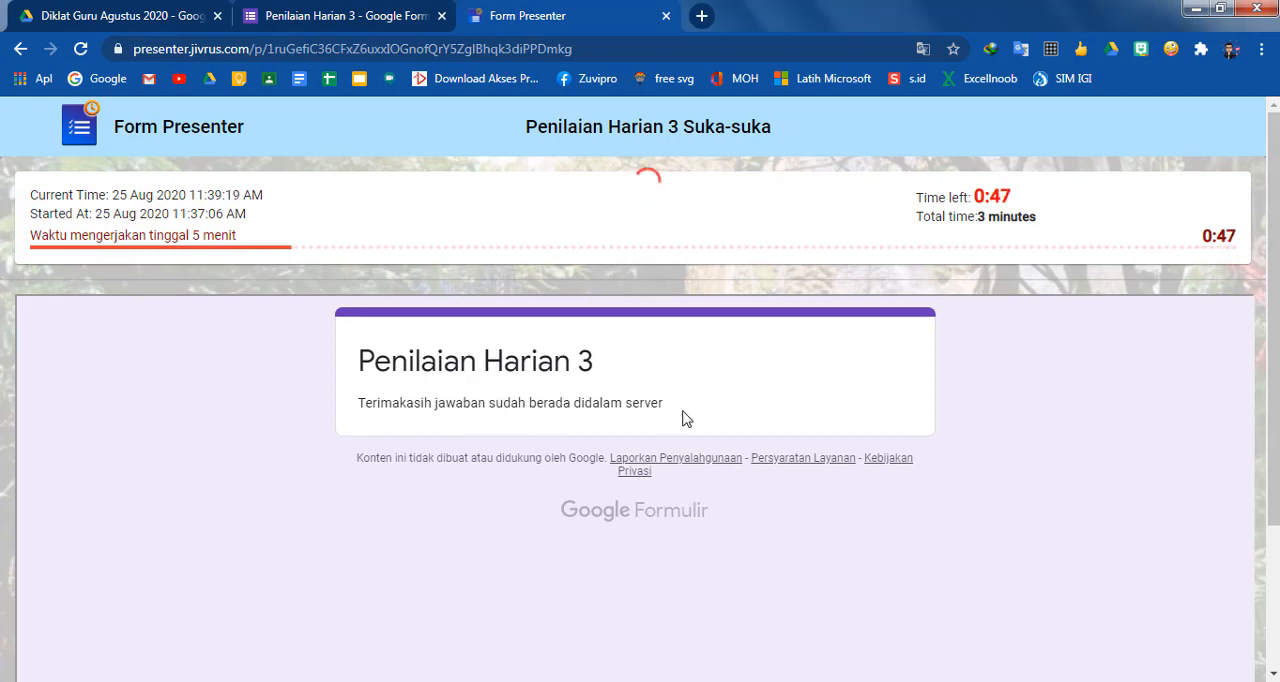
click(665, 17)
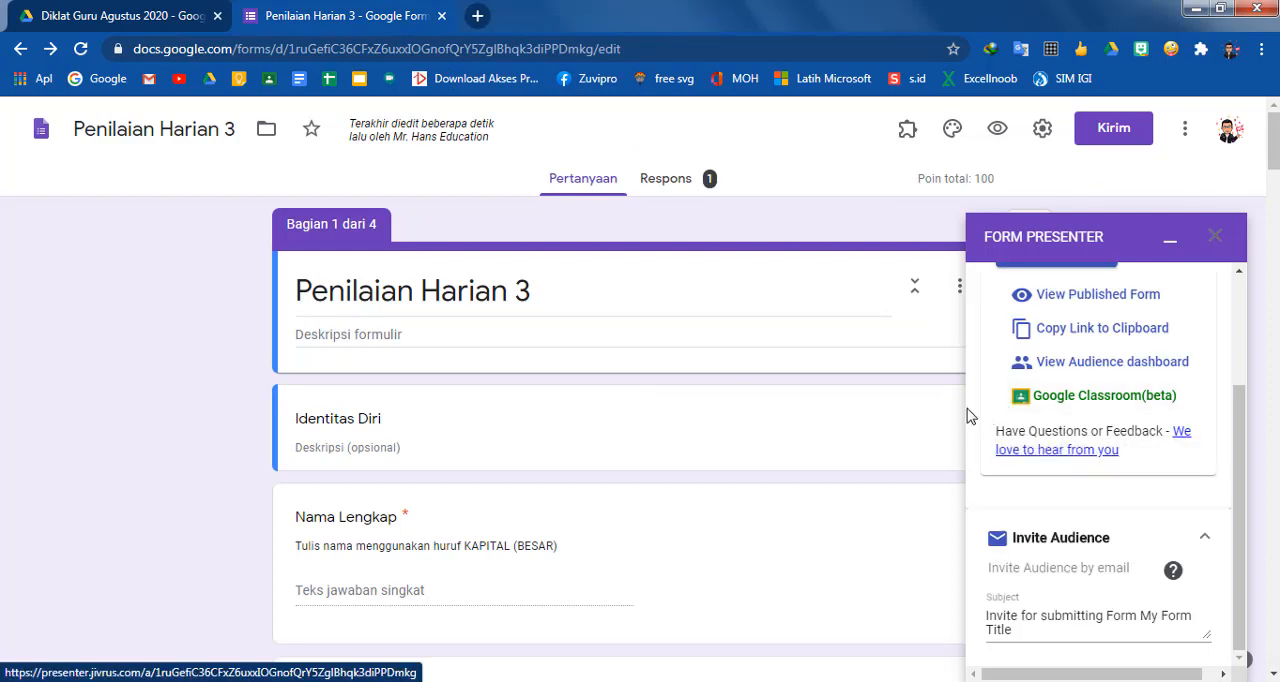
Open Form Presenter's Google Classroom (beta) integration and authorize it with the form owner's Google account
click(1130, 400)
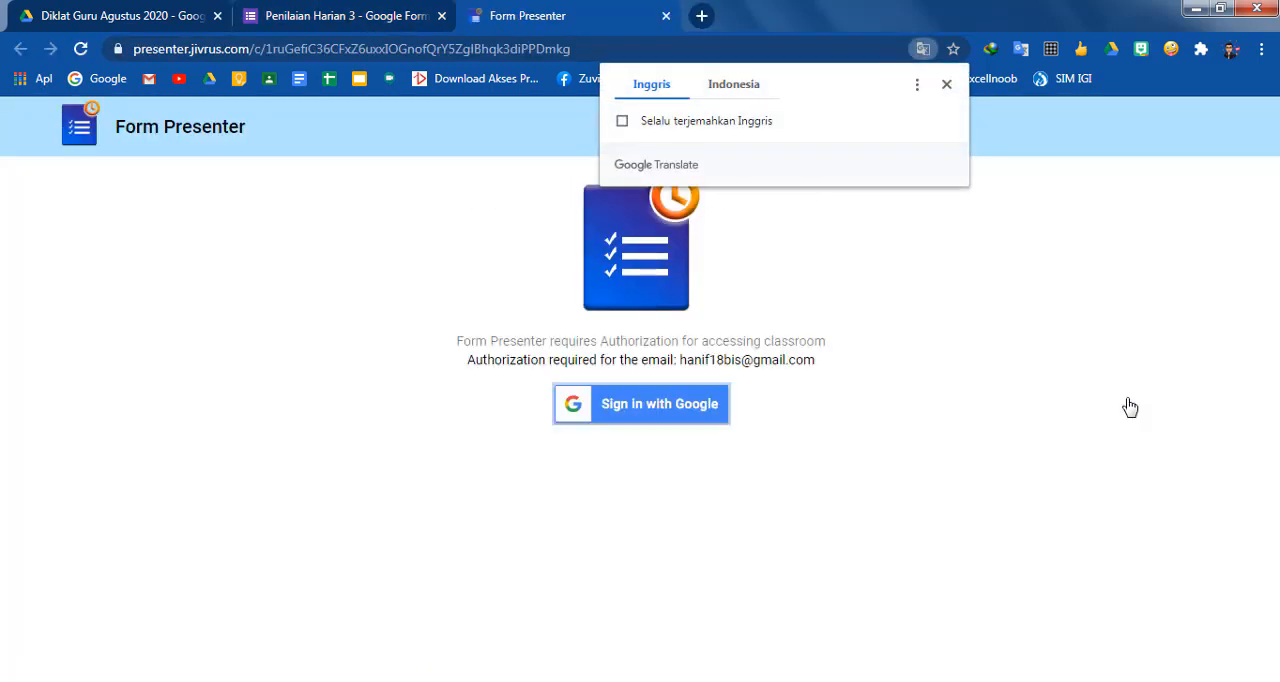
click(704, 412)
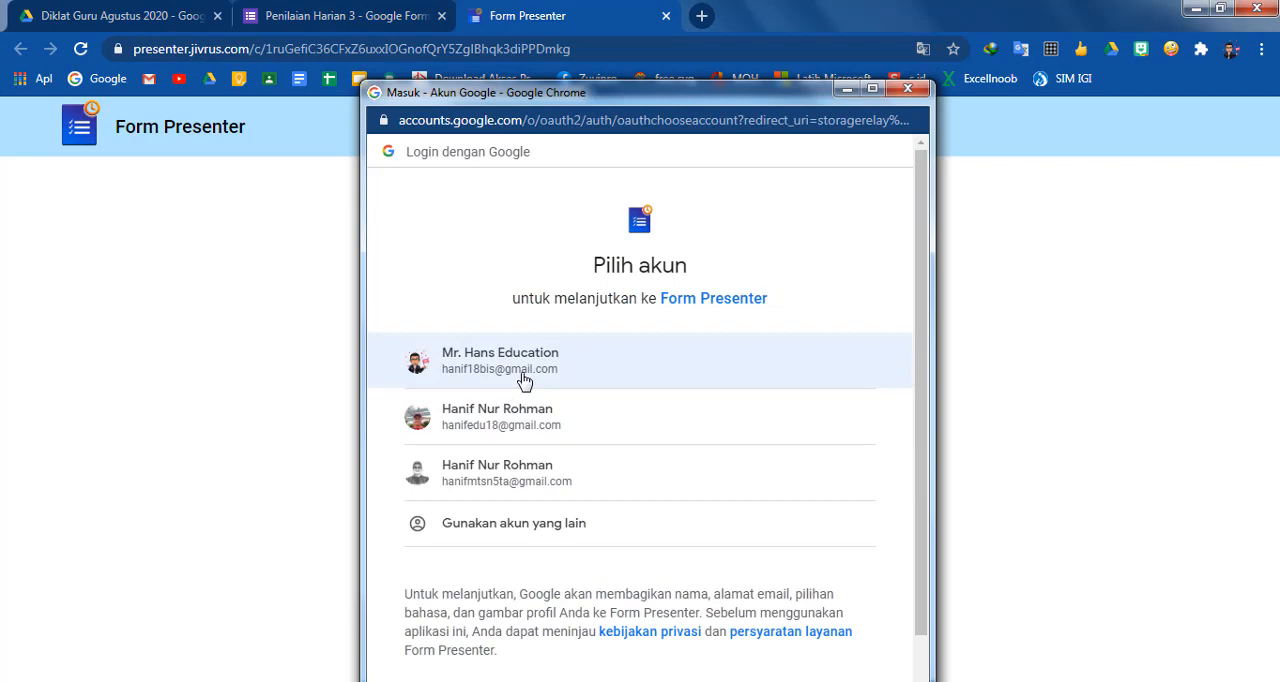
click(524, 380)
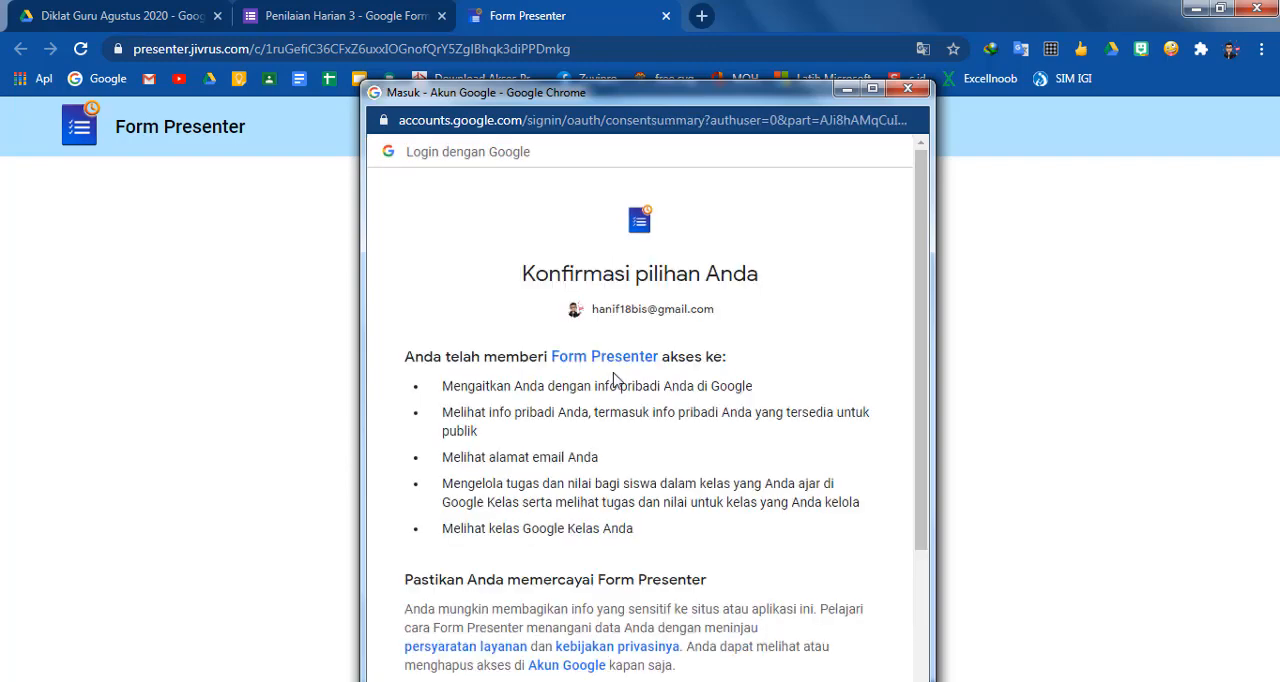
scroll(614, 380, down, 3)
click(829, 572)
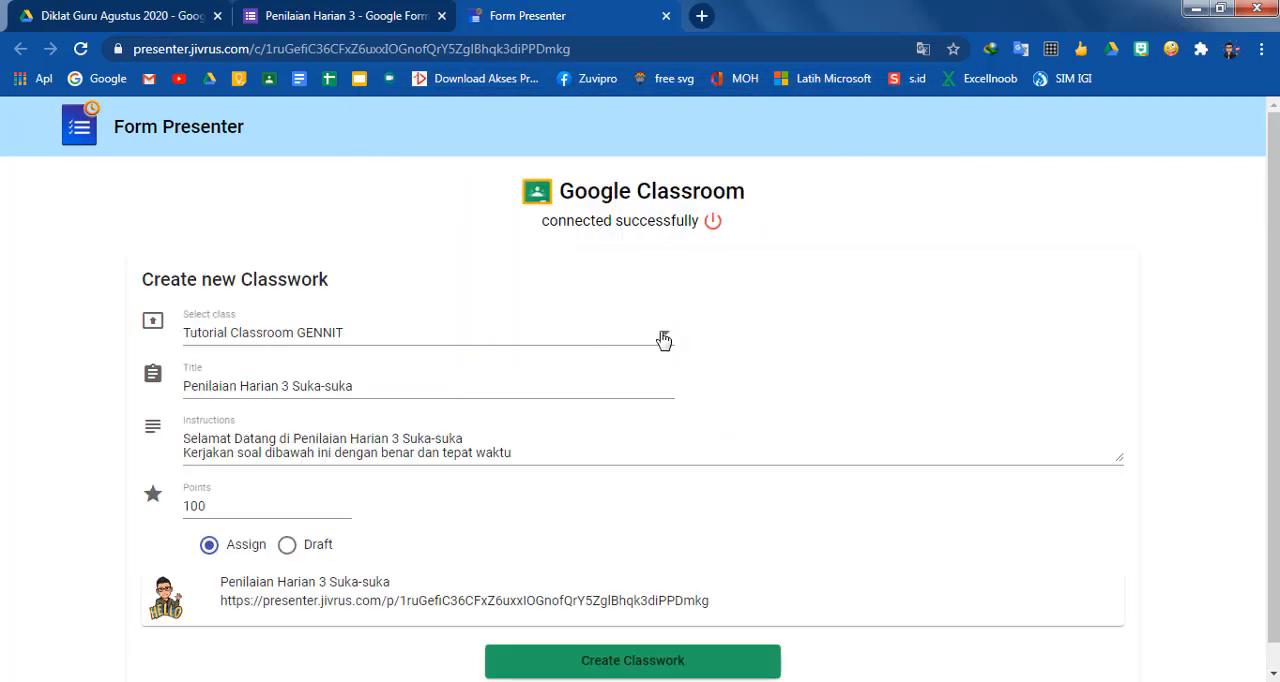
Create the Penilaian Harian 3 Suka-suka classwork for the Tutorial Classroom GENNIT class
click(664, 341)
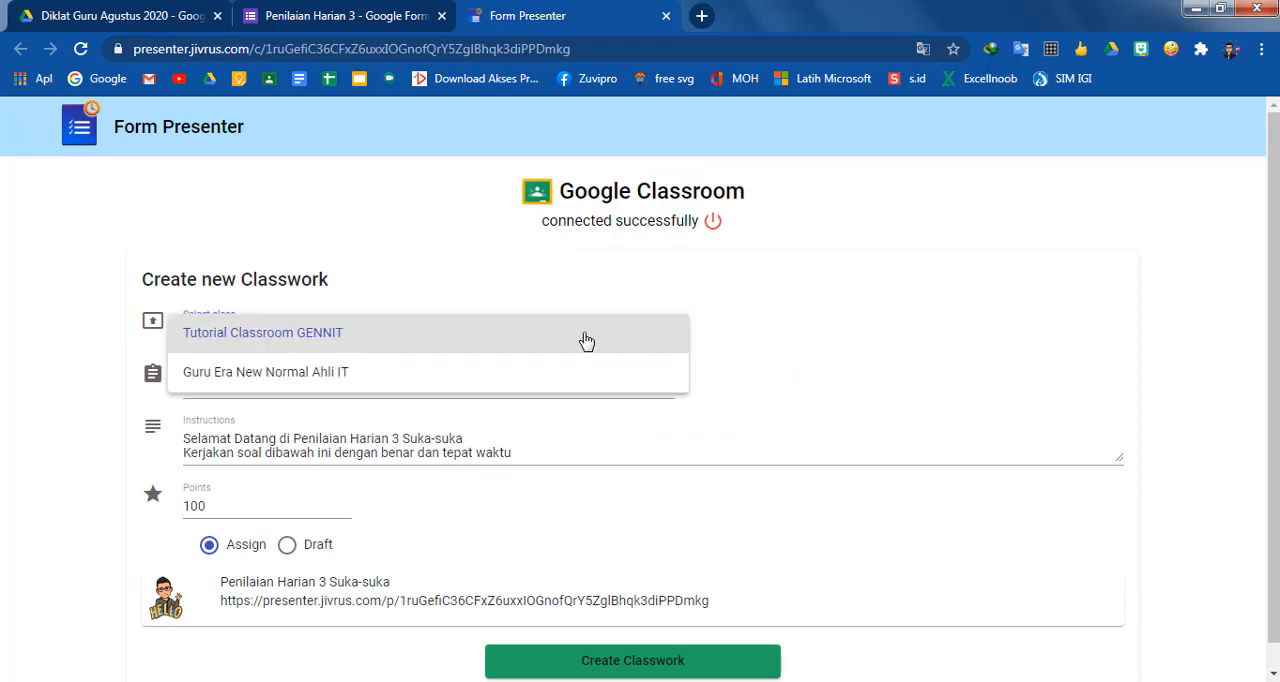
click(586, 338)
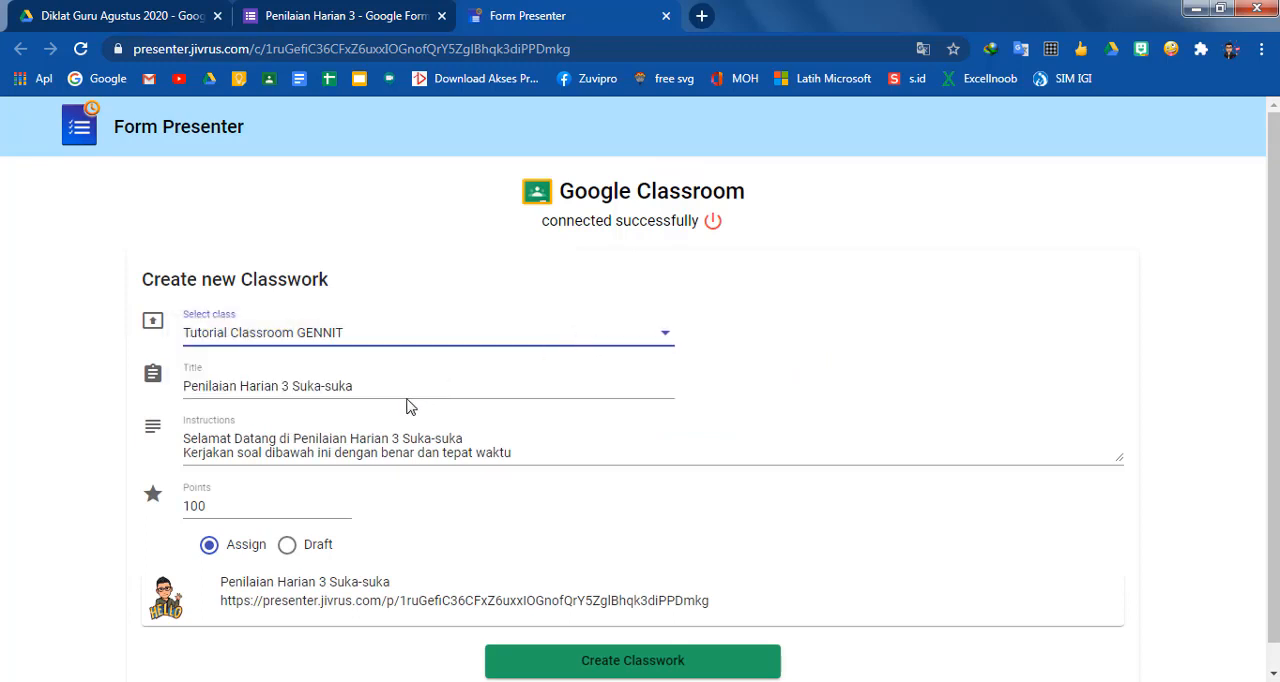
scroll(408, 403, down, 1)
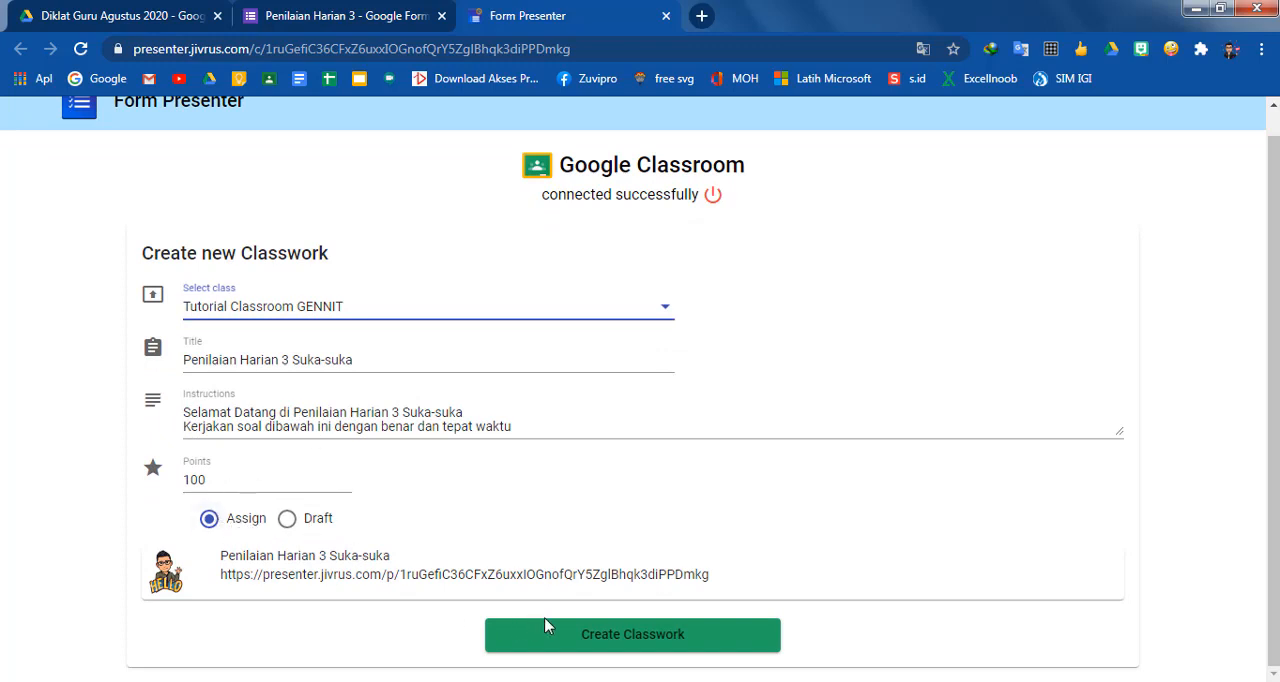
click(655, 645)
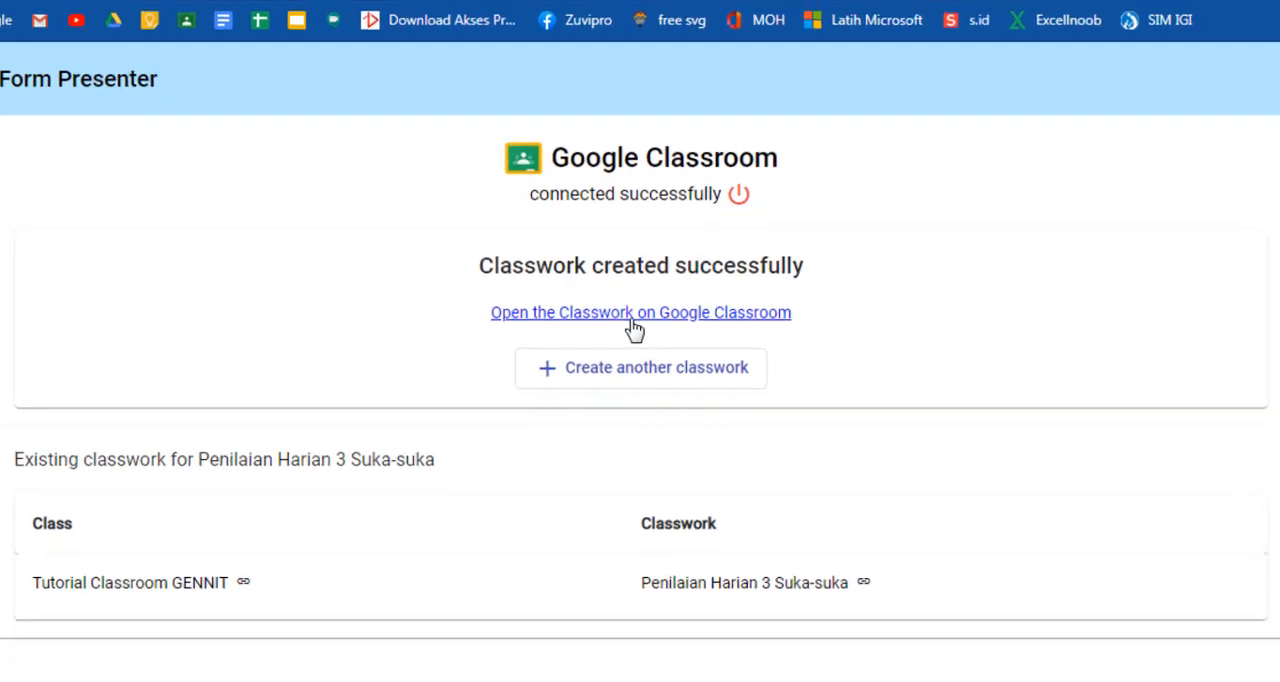
Open the new classwork in Google Classroom, follow its attached Form Presenter link to the start page, and dismiss the translation and Windows color scheme prompts
click(634, 312)
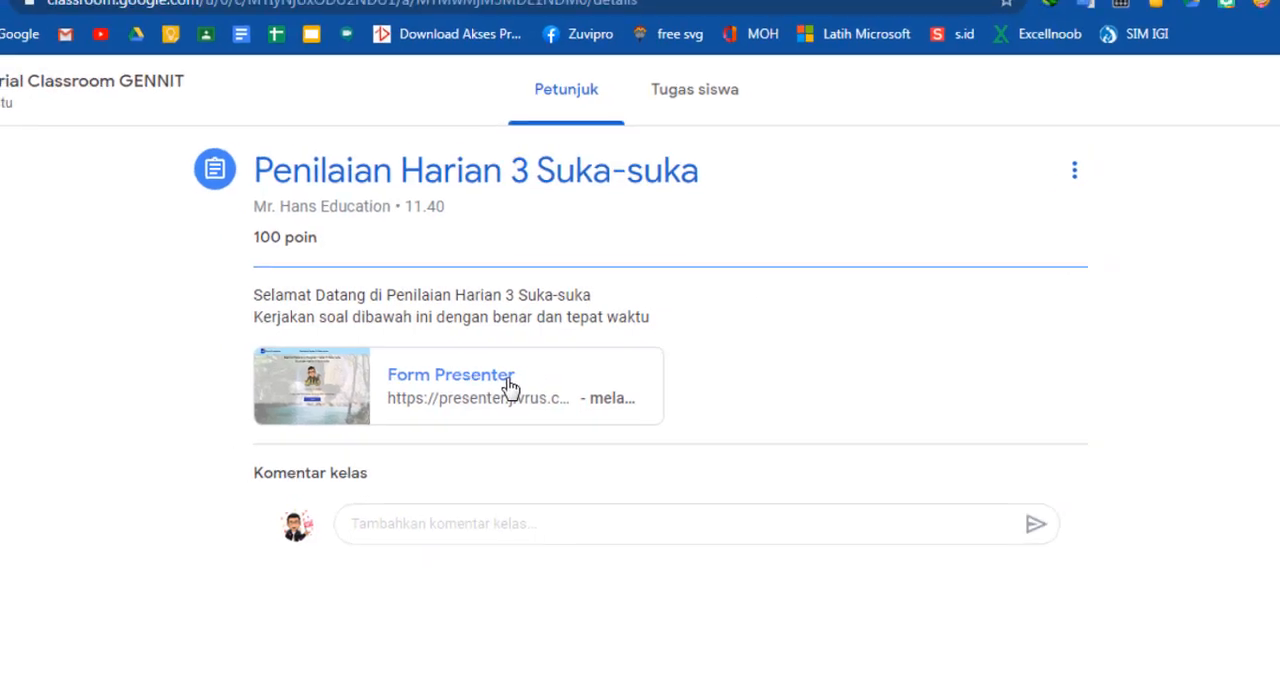
click(510, 387)
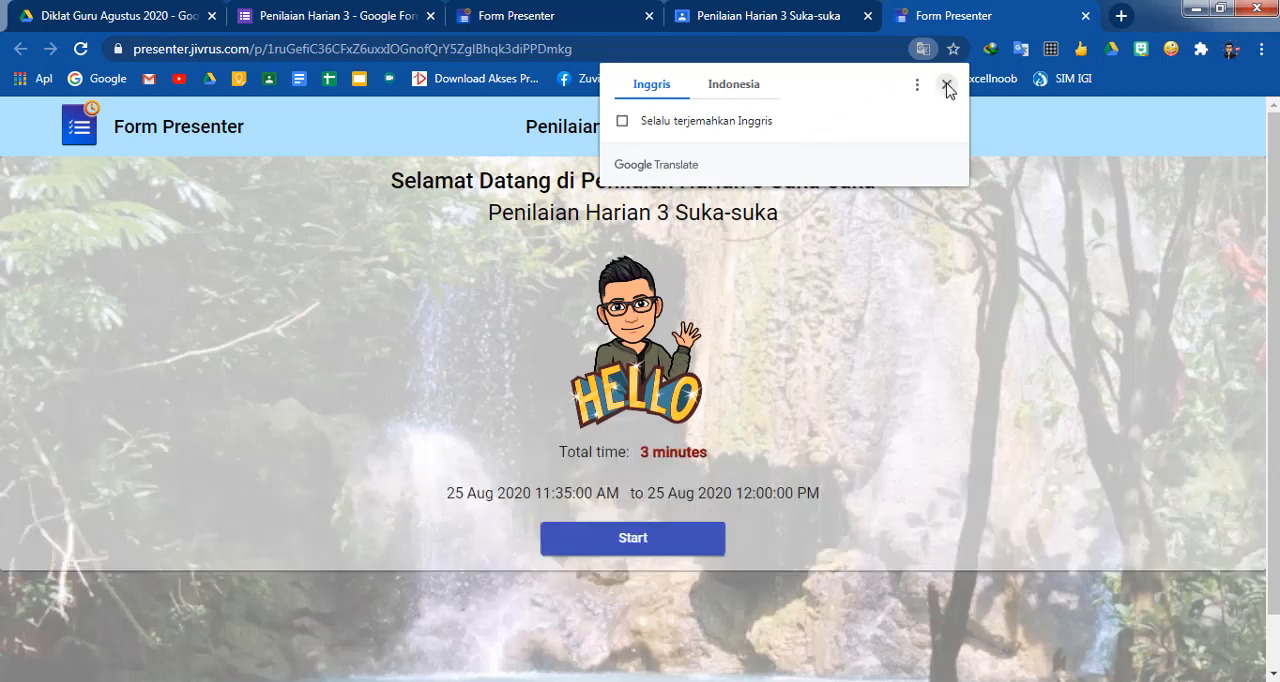
click(946, 84)
scroll(722, 380, down, 1)
scroll(716, 388, up, 1)
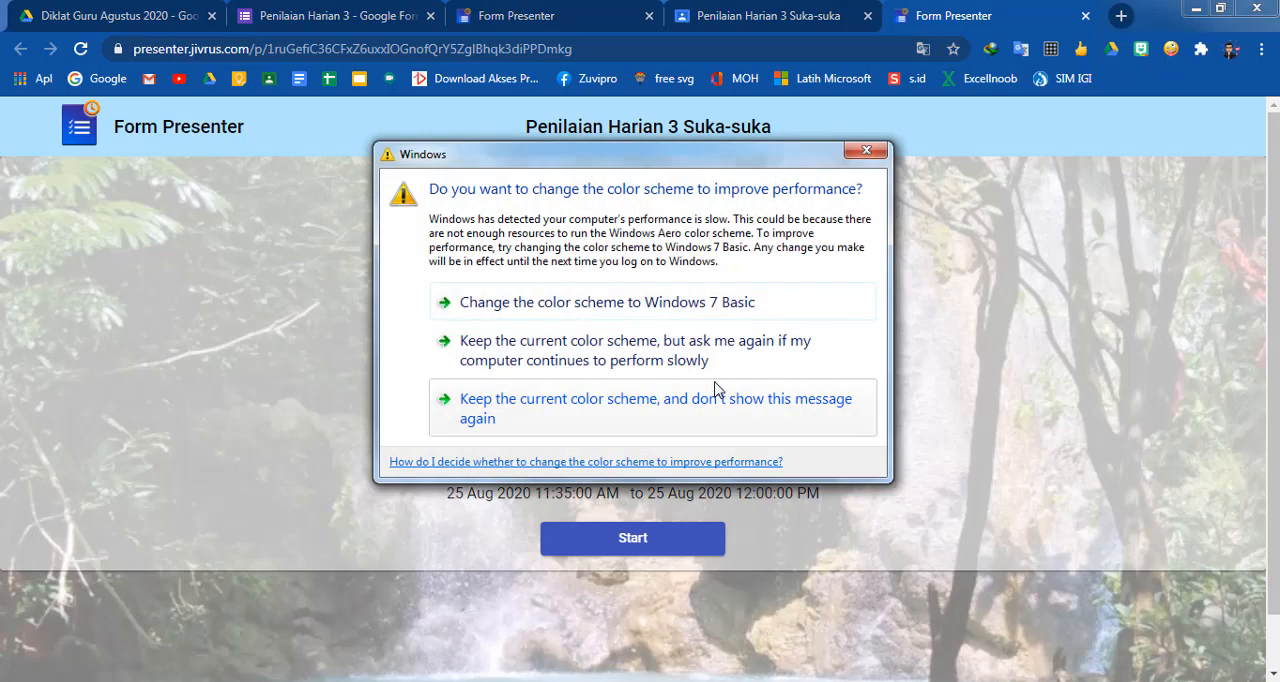
click(866, 150)
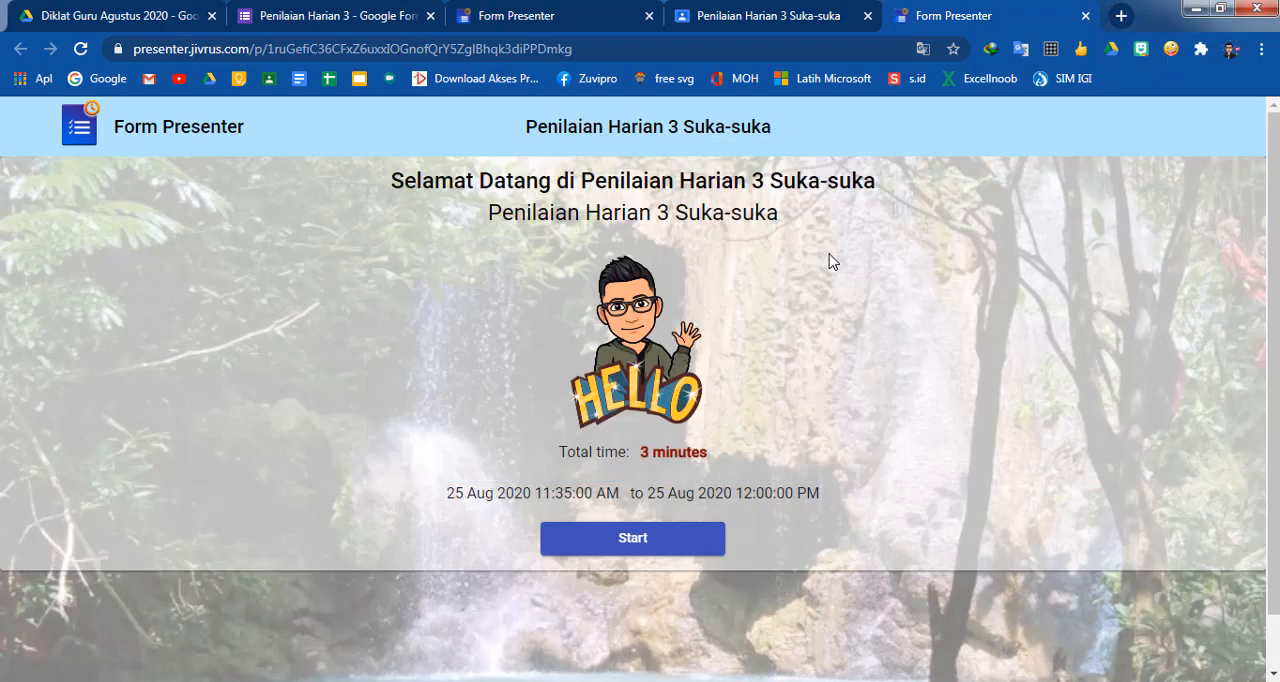